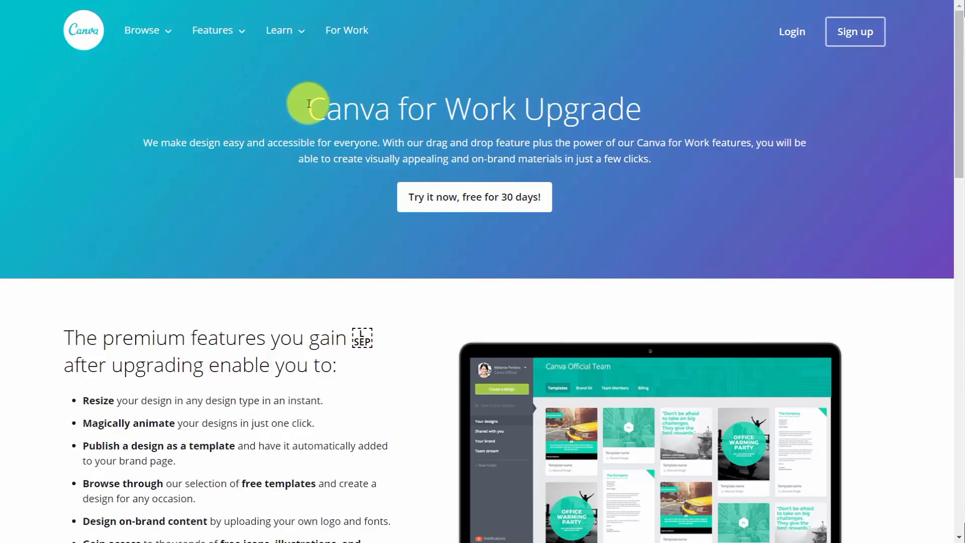
Step: Open the plan comparison, review what Canva, Canva for Work and Canva Enterprise include, and show yearly pricing
{"action": "left_click", "coordinate": [467, 209]}
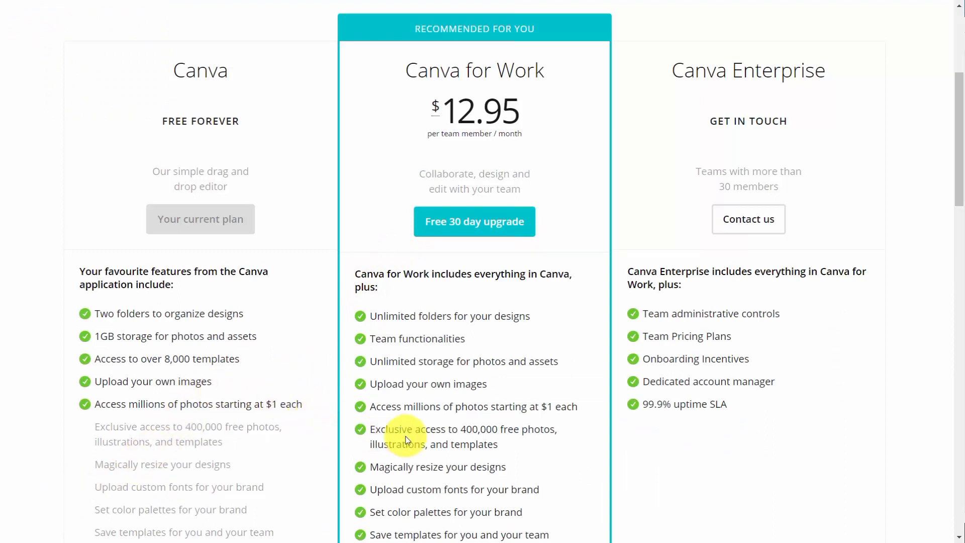
{"action": "scroll", "coordinate": [407, 432], "scroll_direction": "down", "scroll_amount": 3}
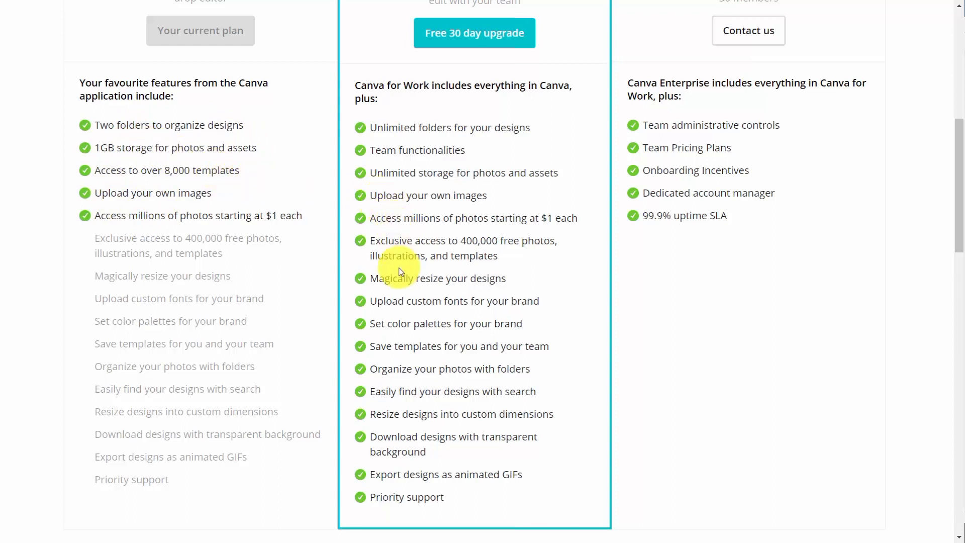
{"action": "scroll", "coordinate": [481, 227], "scroll_direction": "up", "scroll_amount": 9}
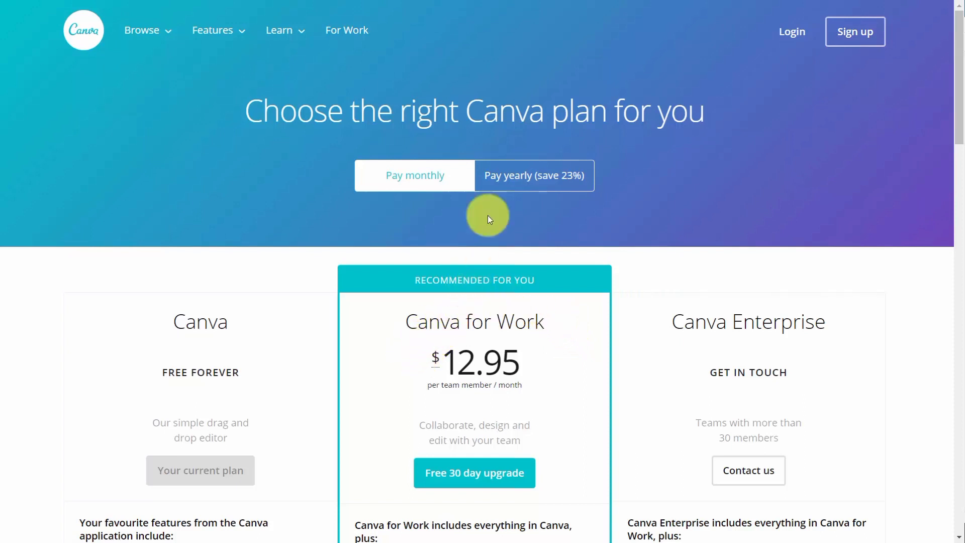
{"action": "left_click", "coordinate": [505, 191]}
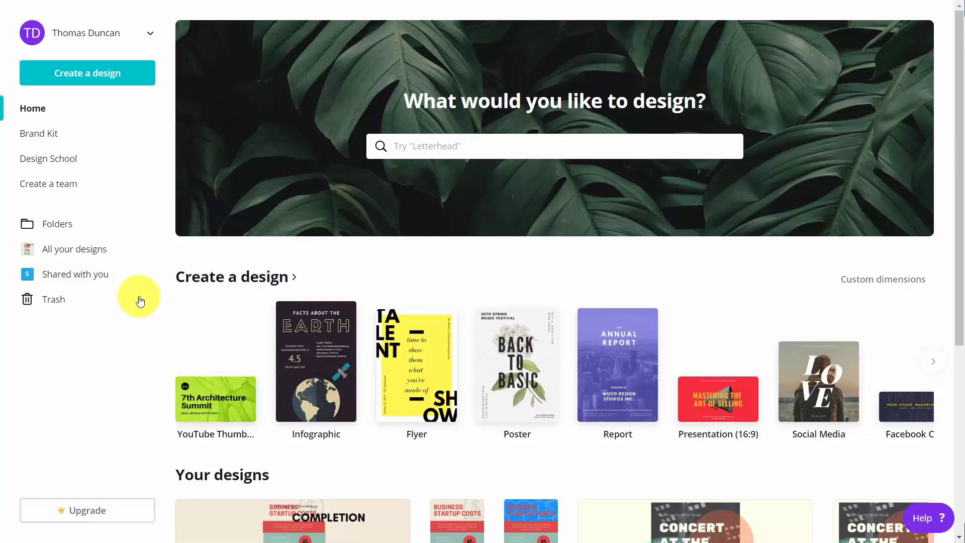
Step: View the account's public profile and open its info for editing
{"action": "left_click", "coordinate": [103, 35]}
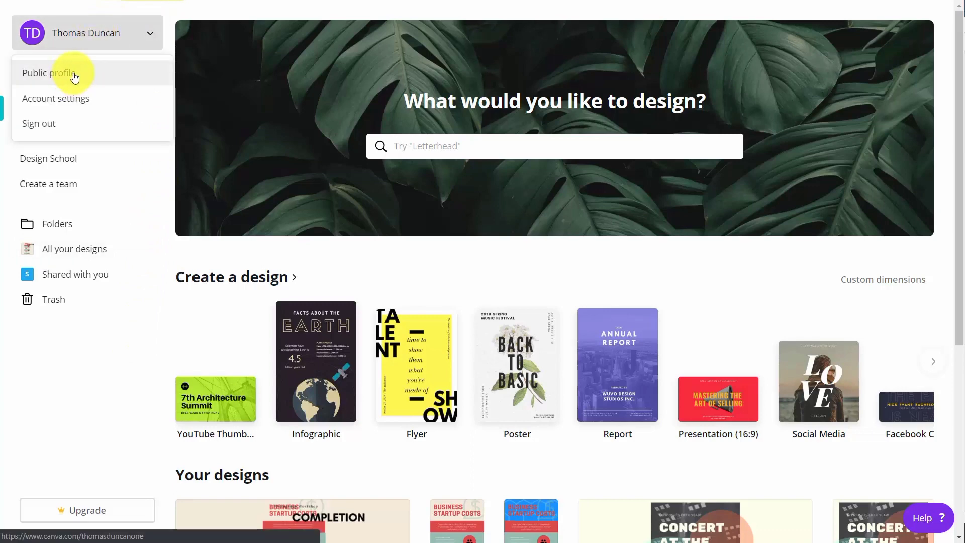
{"action": "left_click", "coordinate": [74, 77]}
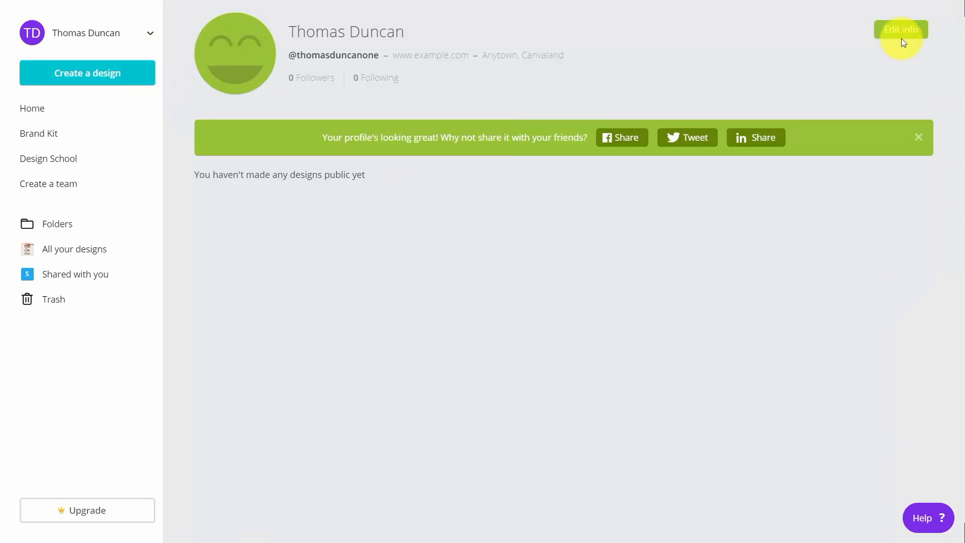
{"action": "left_click", "coordinate": [899, 34]}
{"action": "left_click", "coordinate": [899, 34]}
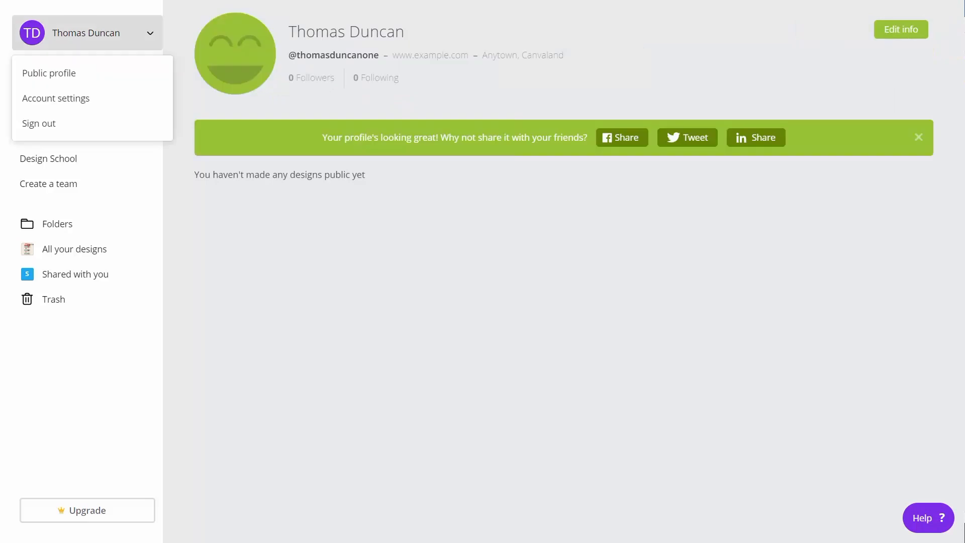
Step: Review the account settings, covering the login and language options, billing and team details, and print orders
{"action": "left_click", "coordinate": [56, 98]}
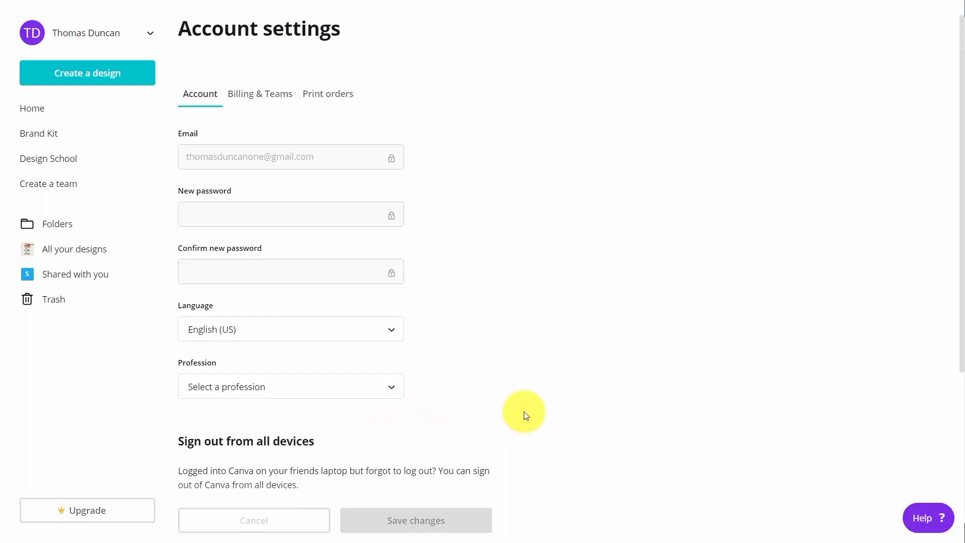
{"action": "left_click", "coordinate": [265, 93]}
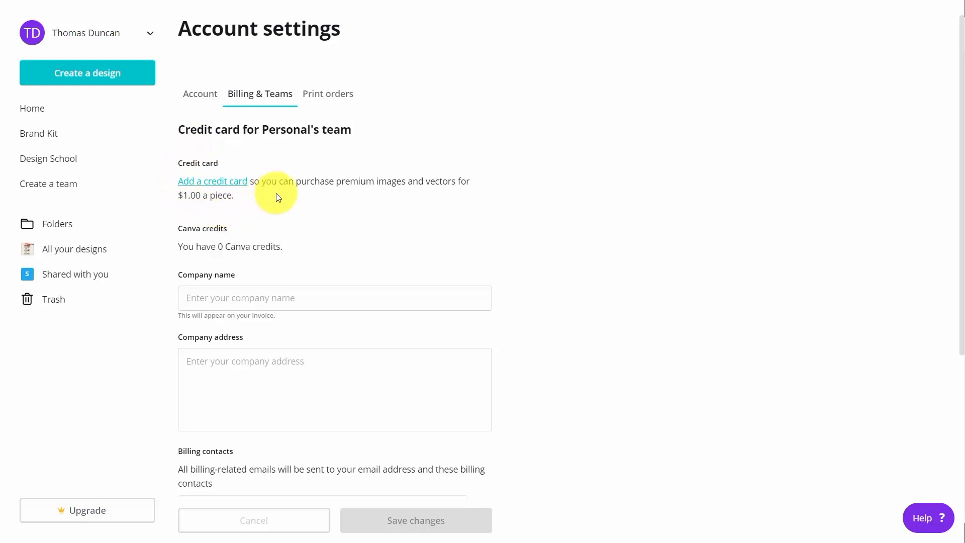
{"action": "scroll", "coordinate": [377, 217], "scroll_direction": "down", "scroll_amount": 4}
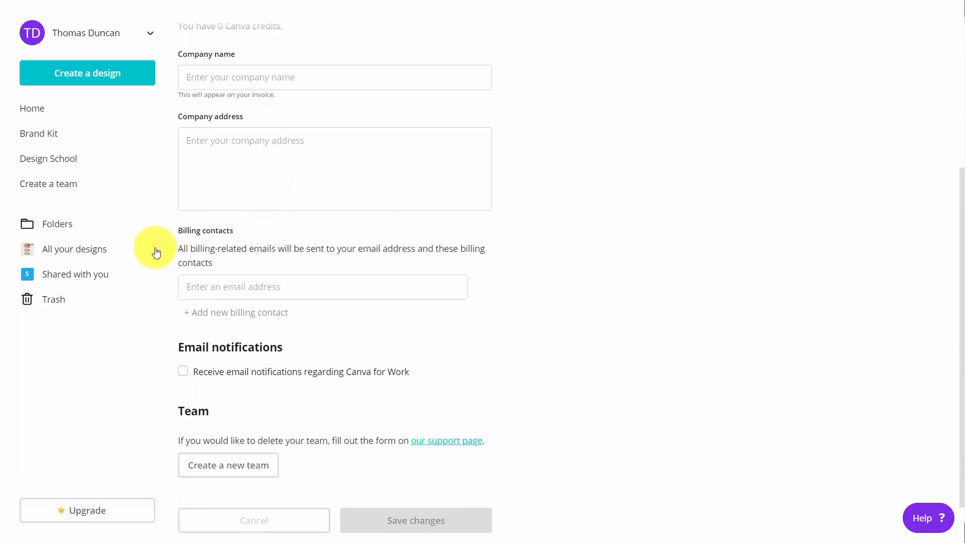
{"action": "left_click", "coordinate": [201, 287]}
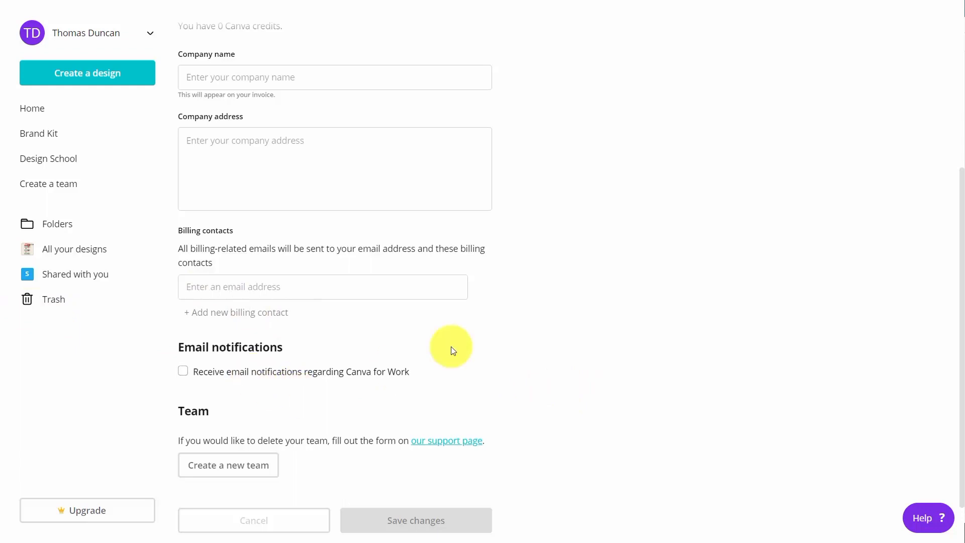
{"action": "left_click", "coordinate": [286, 291]}
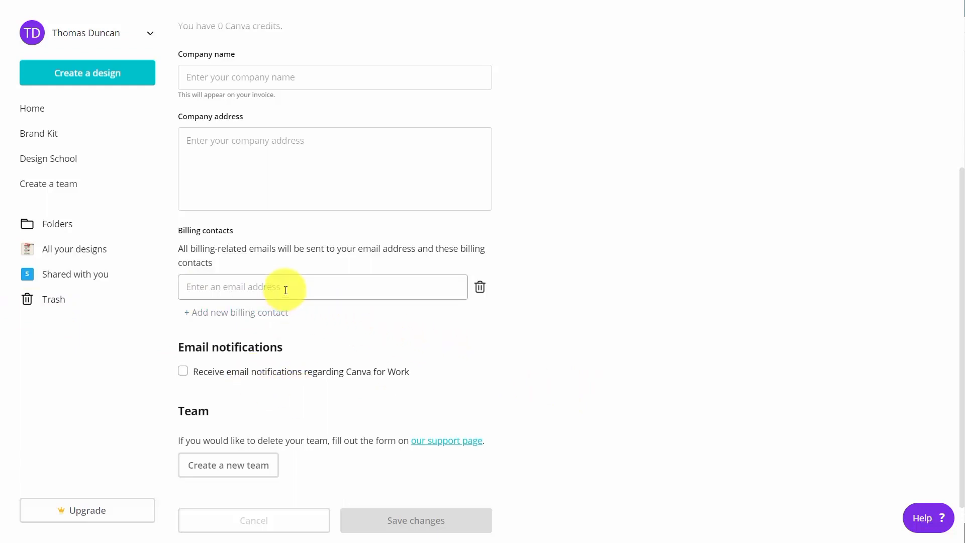
{"action": "scroll", "coordinate": [399, 309], "scroll_direction": "up", "scroll_amount": 5}
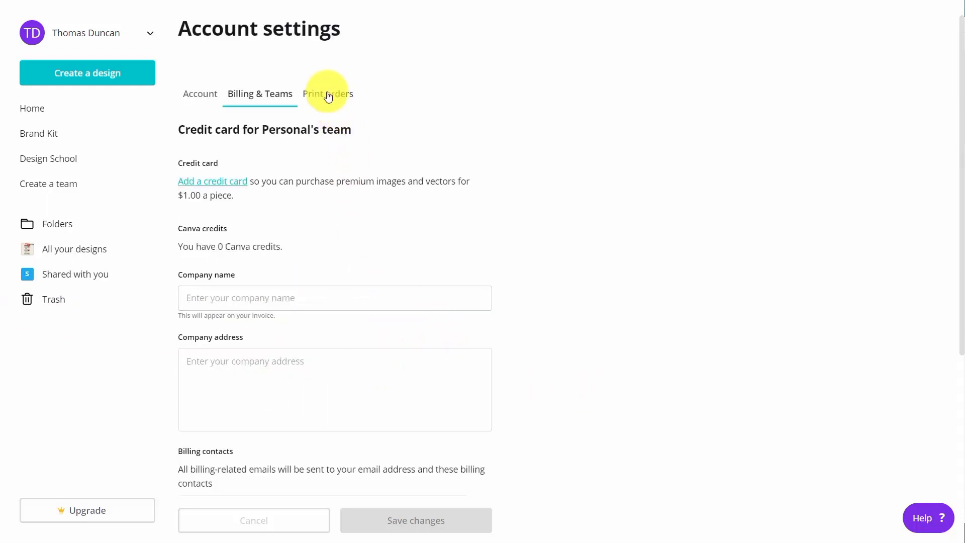
{"action": "left_click", "coordinate": [328, 95]}
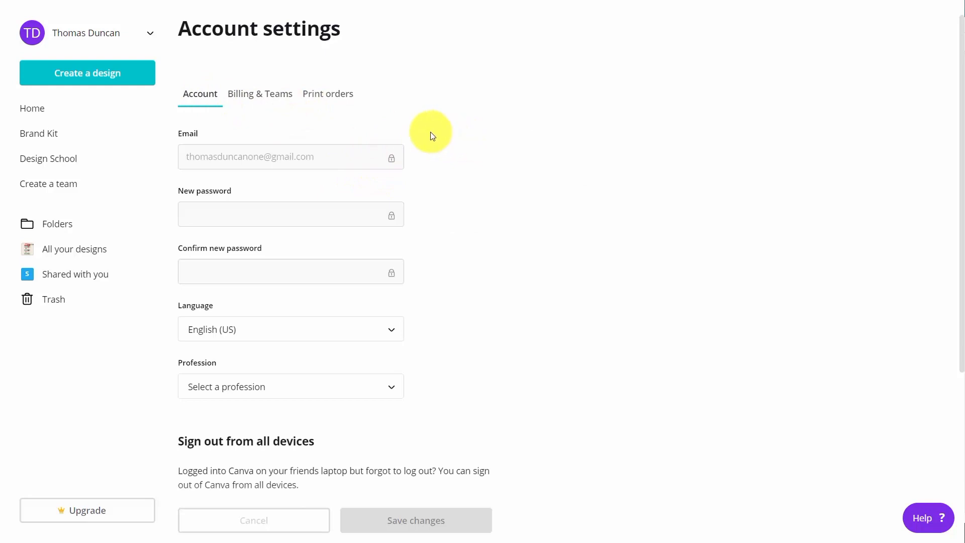
{"action": "scroll", "coordinate": [430, 138], "scroll_direction": "down", "scroll_amount": 4}
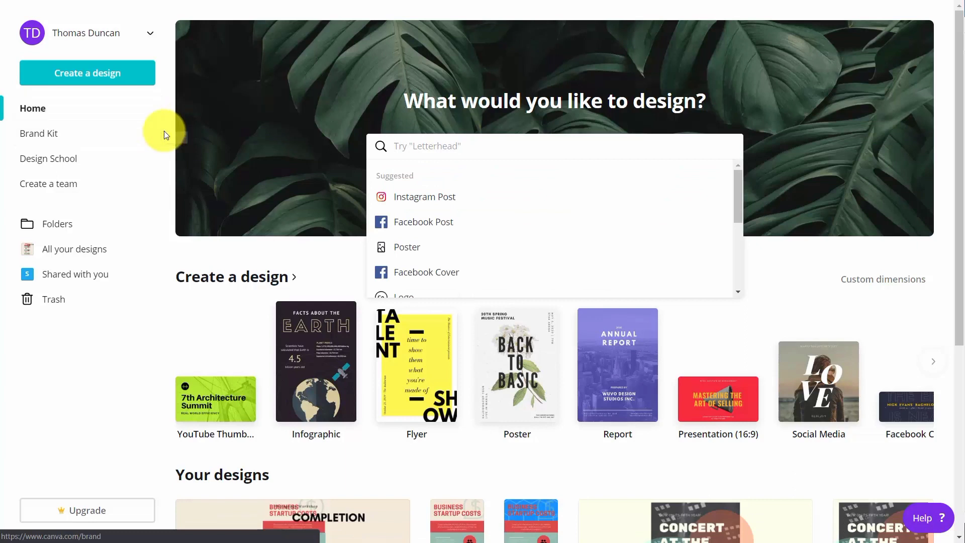
Step: Open the Brand Kit and add a blue and a purple color to the brand color palette
{"action": "left_click", "coordinate": [41, 136]}
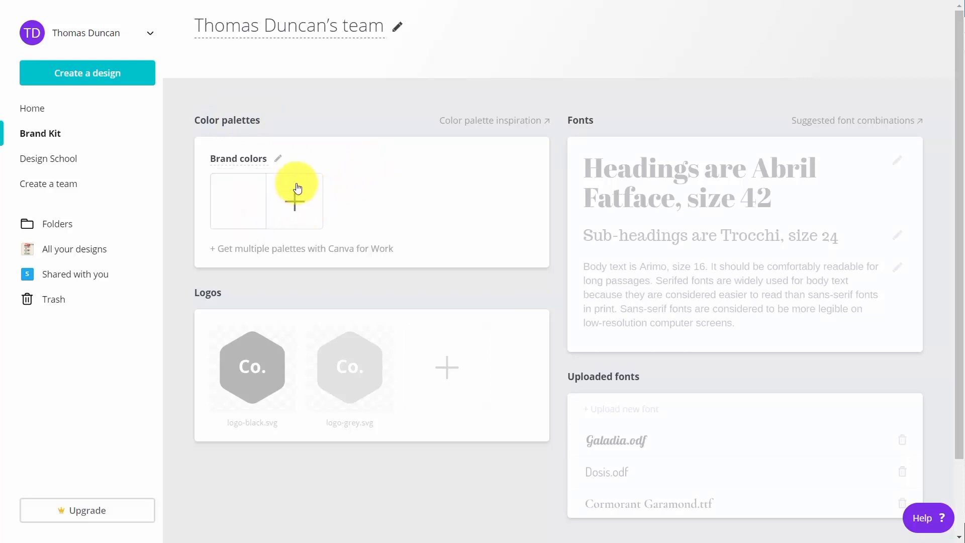
{"action": "left_click", "coordinate": [292, 201]}
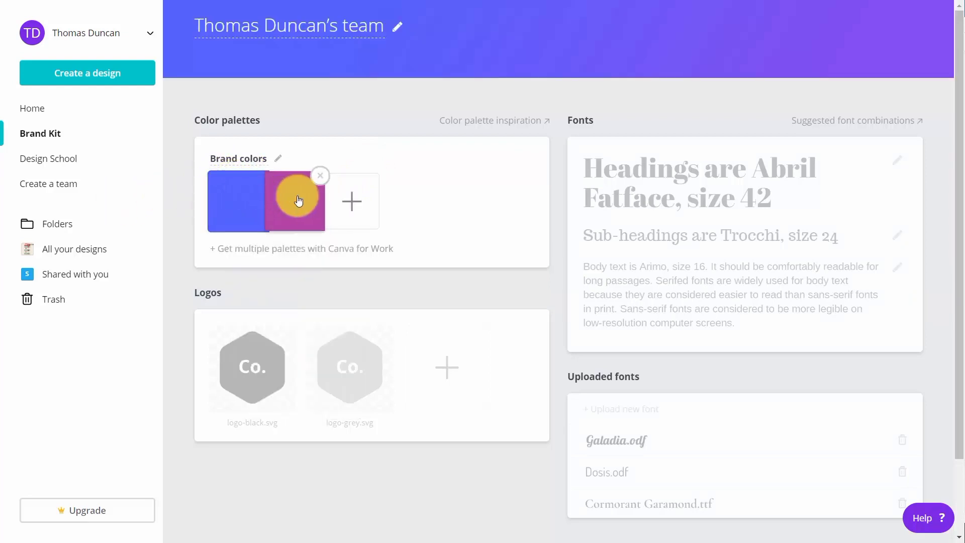
Step: Add a green color as the third brand color and remove it from the palette again
{"action": "left_click", "coordinate": [351, 200]}
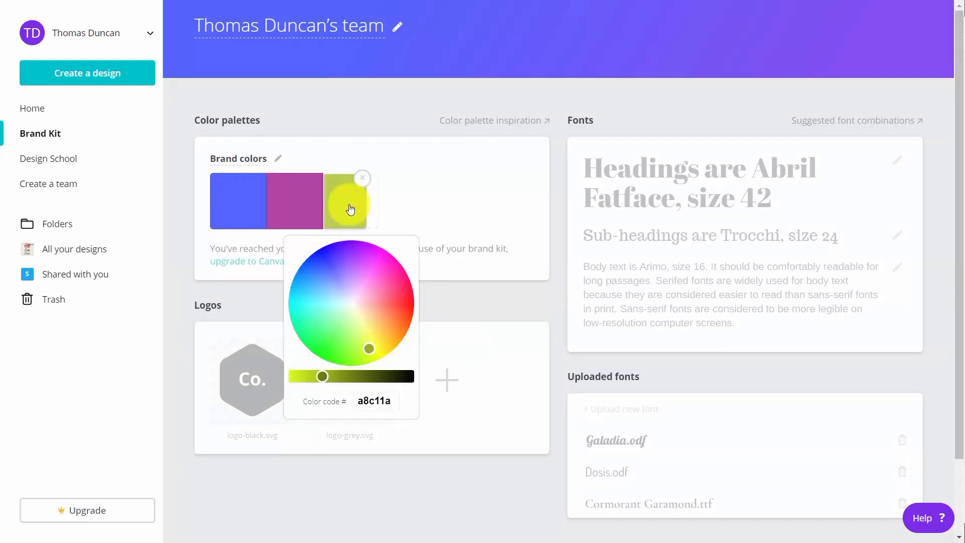
{"action": "left_click", "coordinate": [346, 106]}
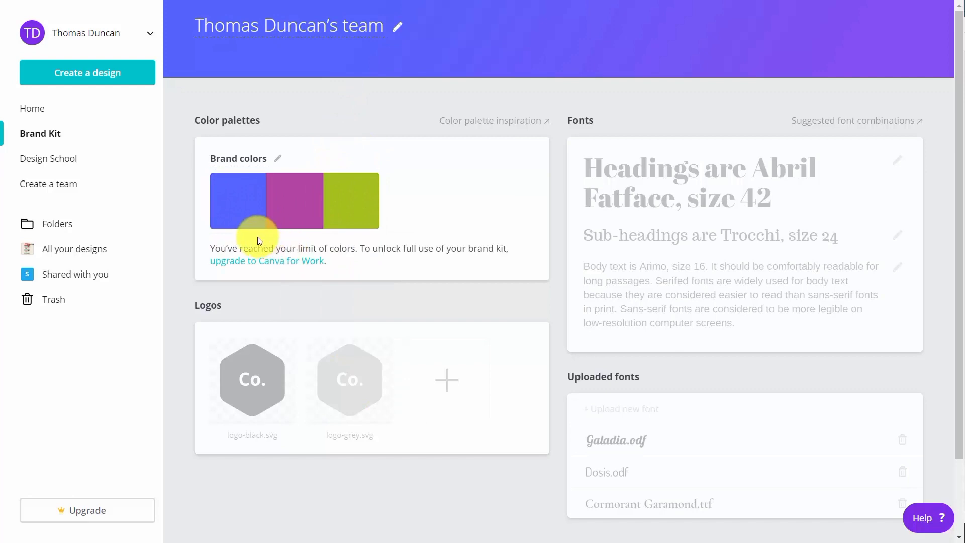
{"action": "left_click", "coordinate": [373, 172]}
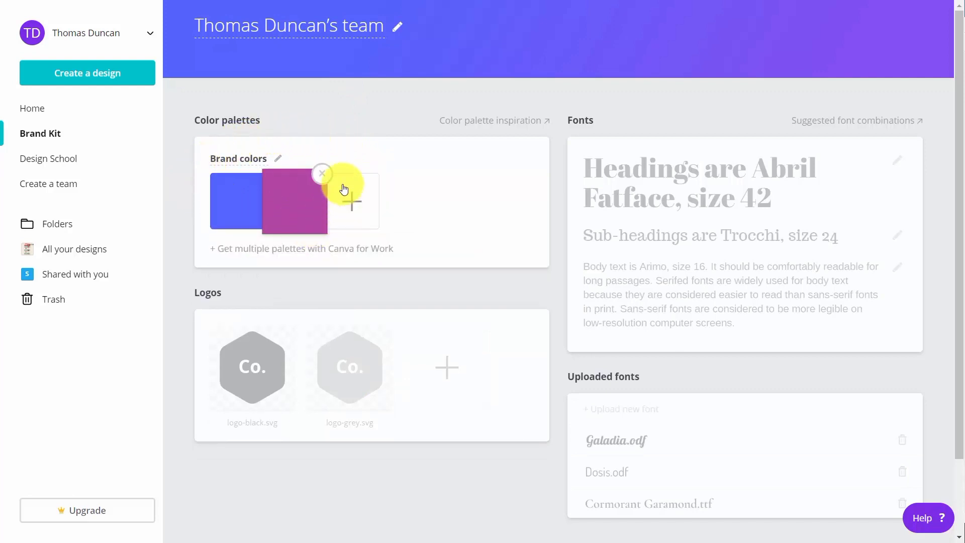
Step: Examine the Brand Kit's logos, default brand fonts and uploaded fonts sections for their plan requirements
{"action": "scroll", "coordinate": [387, 152], "scroll_direction": "down", "scroll_amount": 2}
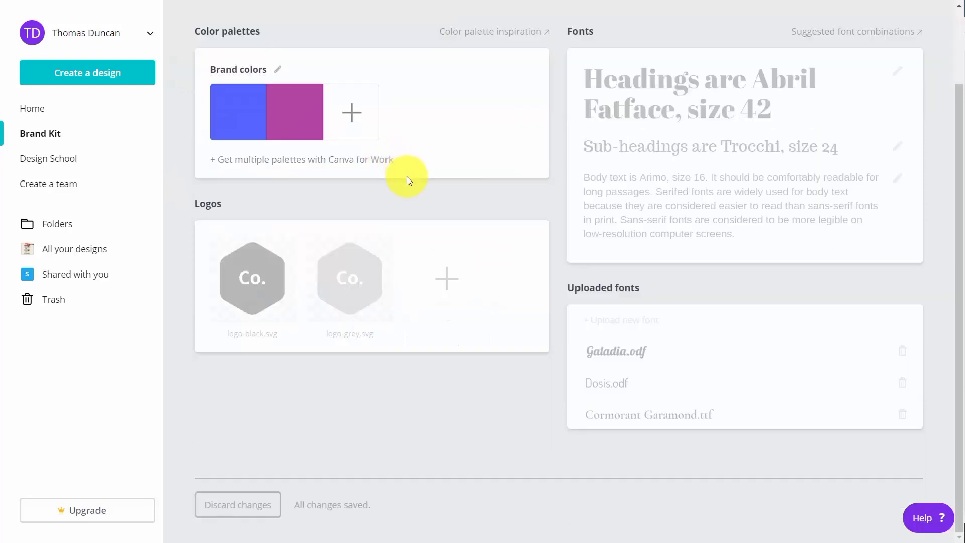
{"action": "mouse_move", "coordinate": [283, 204]}
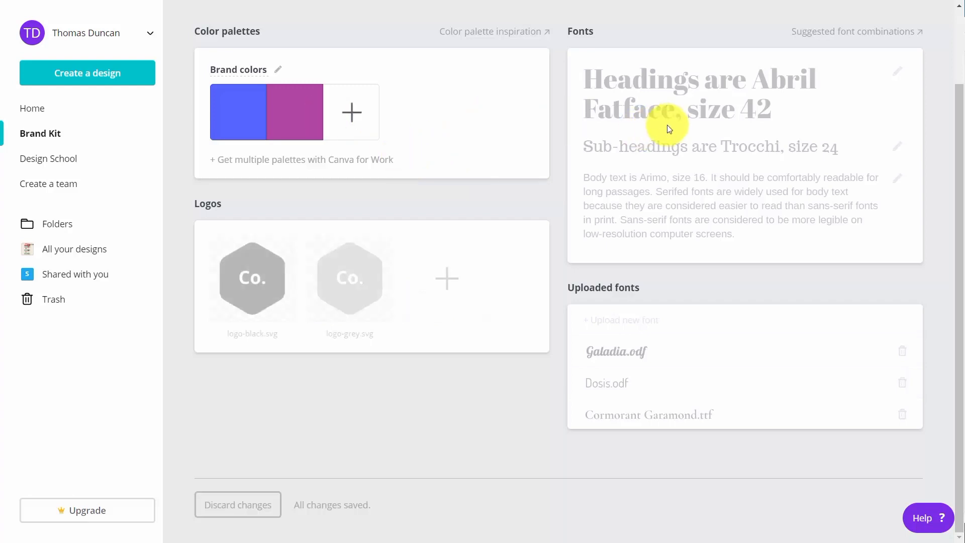
{"action": "mouse_move", "coordinate": [656, 116]}
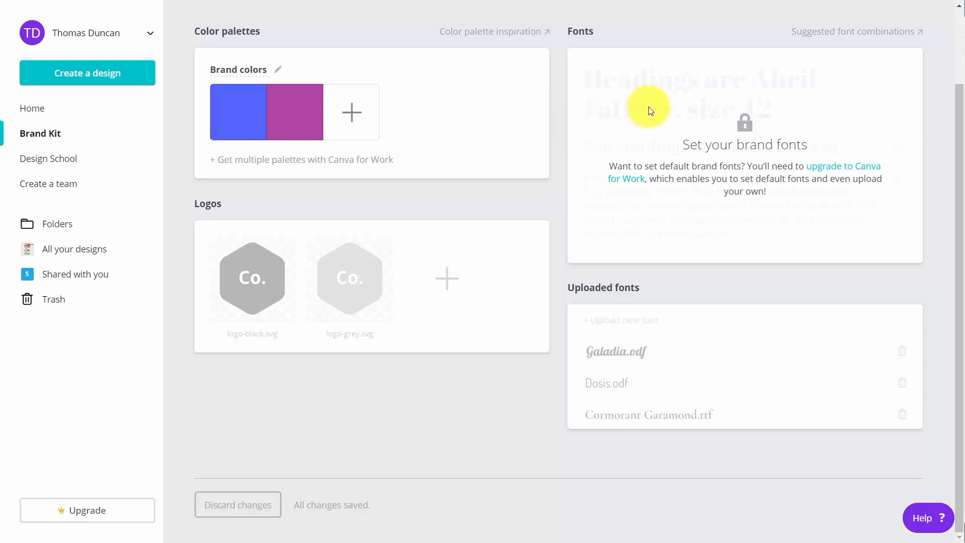
{"action": "mouse_move", "coordinate": [656, 327]}
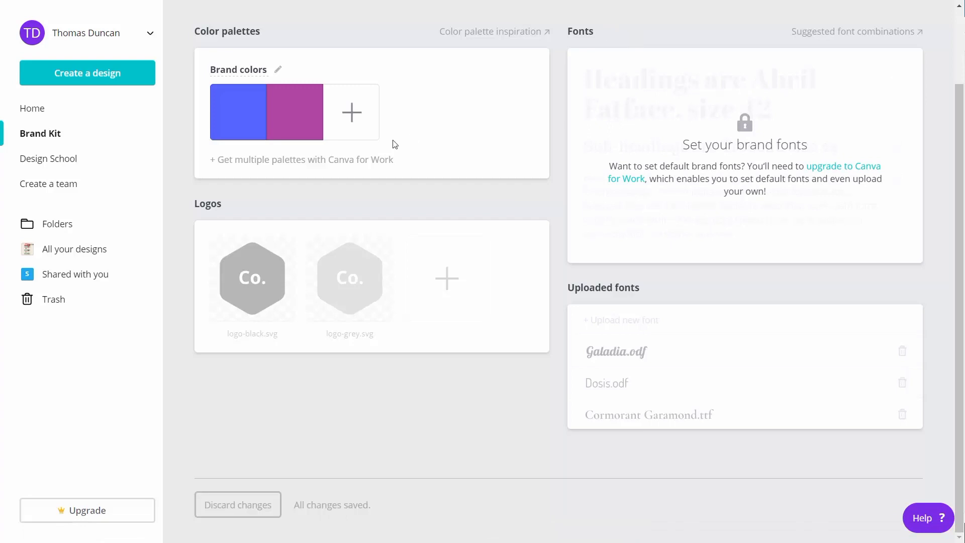
Step: Create a team by entering two people's email addresses with the Member role and send the invitations
{"action": "left_click", "coordinate": [69, 186]}
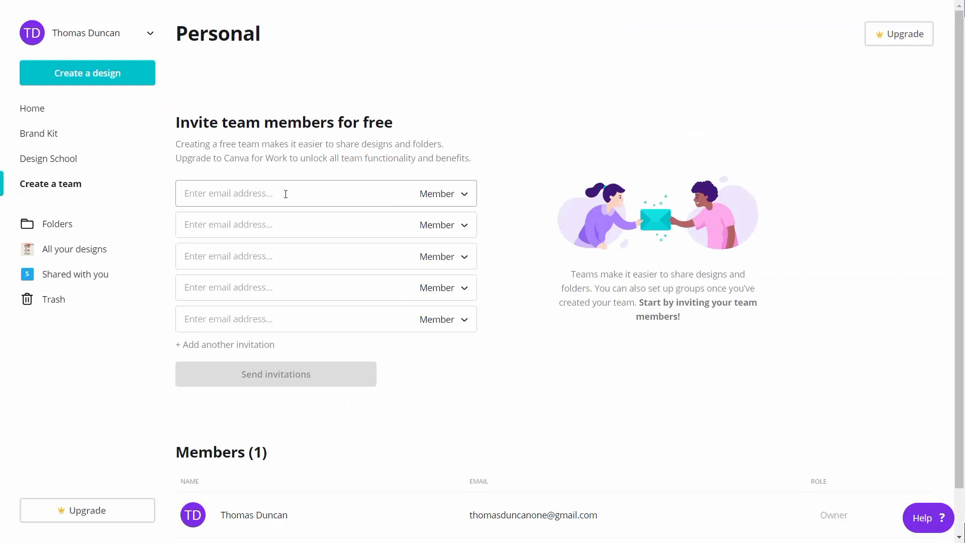
{"action": "left_click", "coordinate": [293, 185]}
{"action": "key", "text": "ctrl+v"}
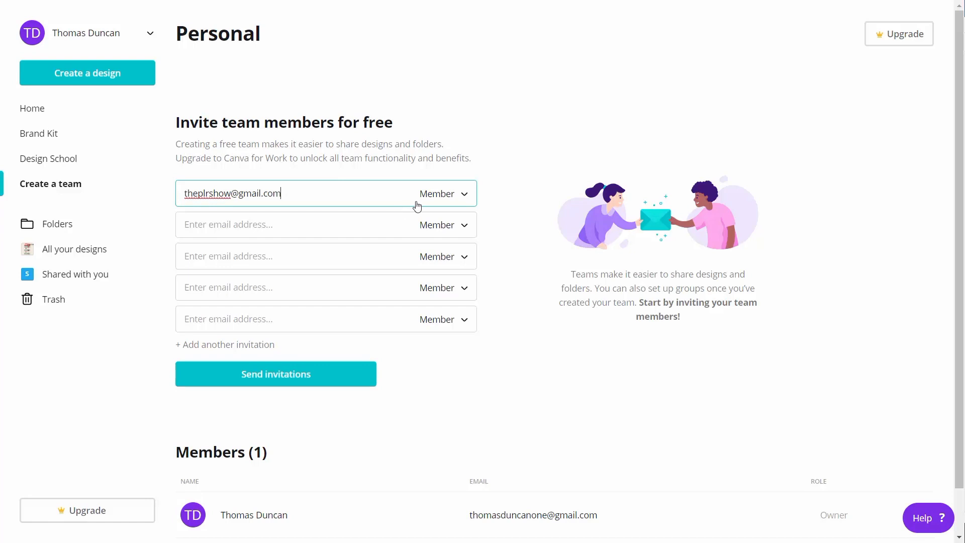
{"action": "left_click", "coordinate": [461, 195]}
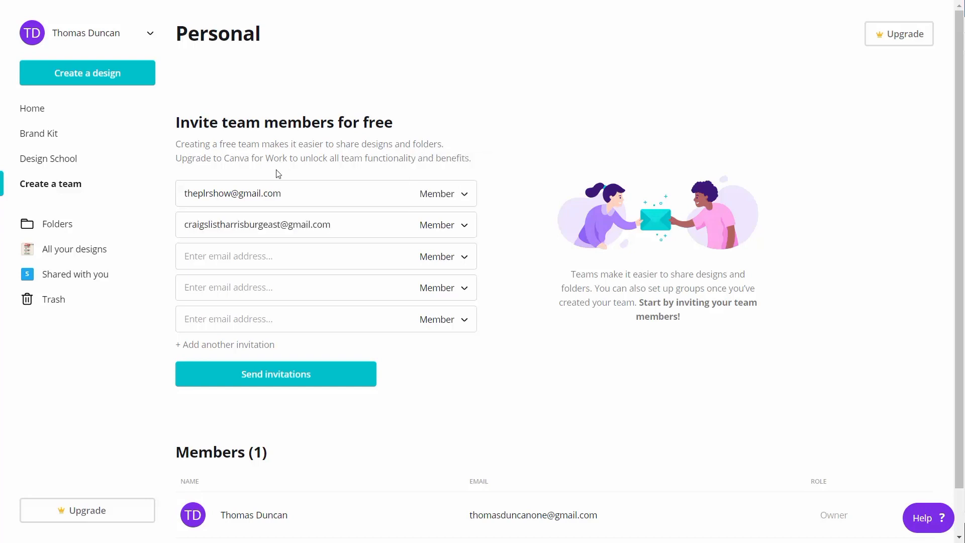
{"action": "left_click", "coordinate": [294, 375]}
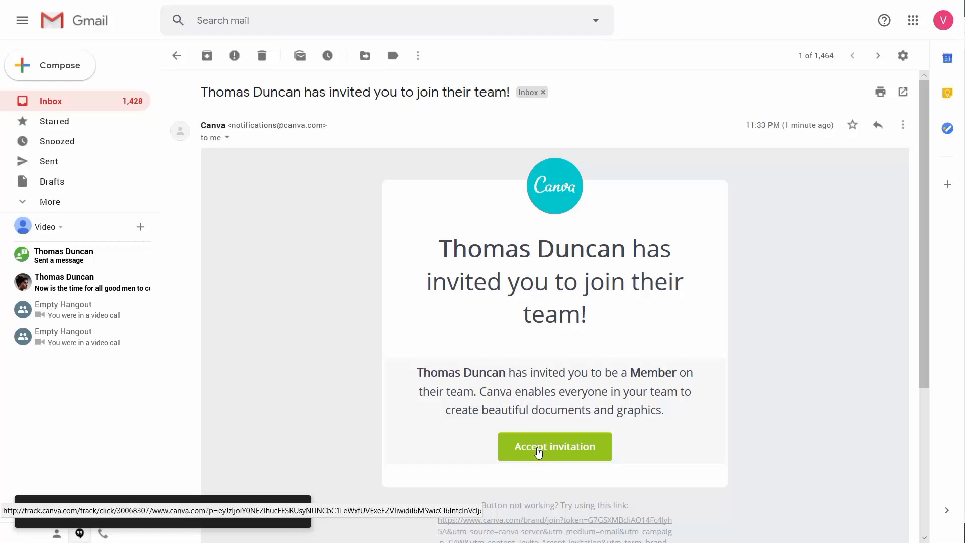
Step: Accept the team invitation in Gmail and sign up as a small business with the invitee's name, email address and account password
{"action": "left_click", "coordinate": [538, 452]}
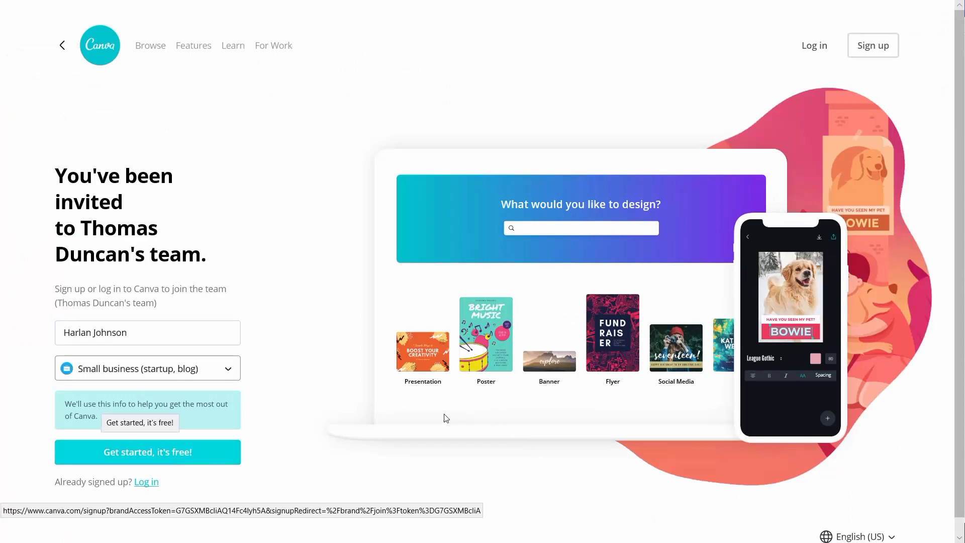
{"action": "left_click", "coordinate": [161, 458]}
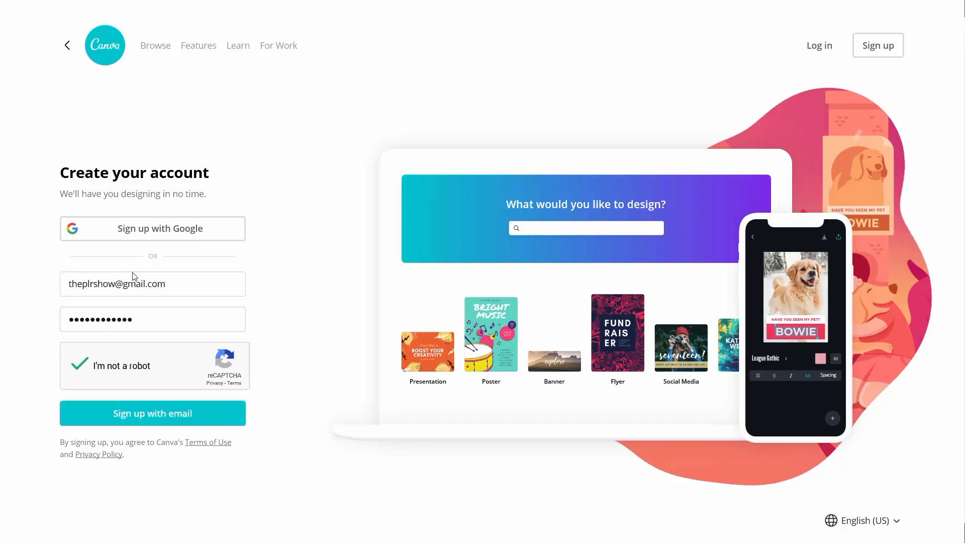
{"action": "left_click", "coordinate": [168, 412]}
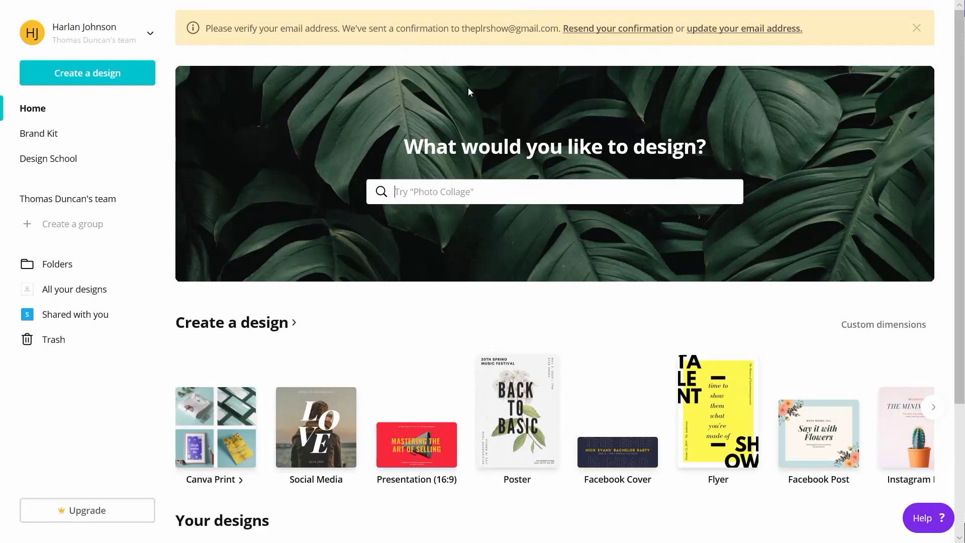
Step: Switch to Gmail and confirm the new account's email address from the confirmation message
{"action": "key", "text": "ctrl+Tab"}
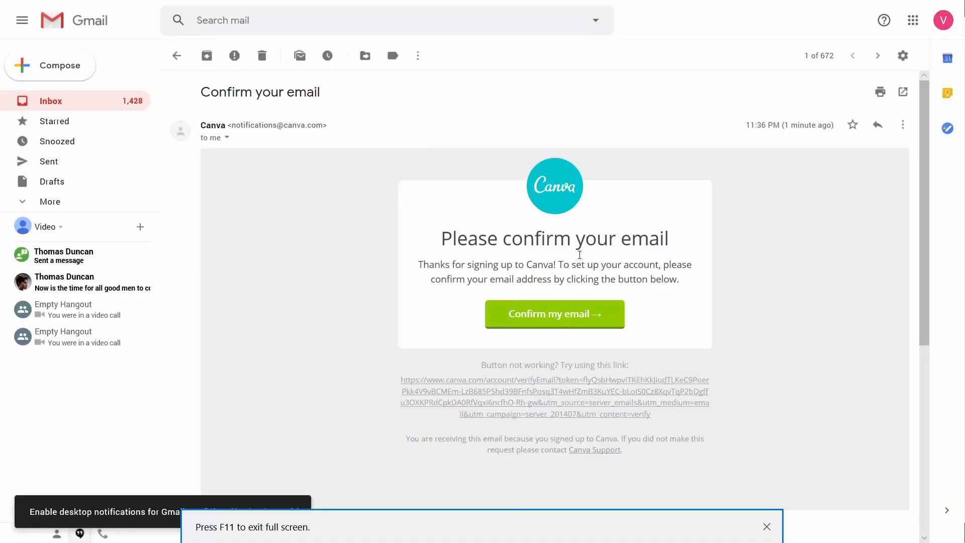
{"action": "left_click", "coordinate": [536, 313]}
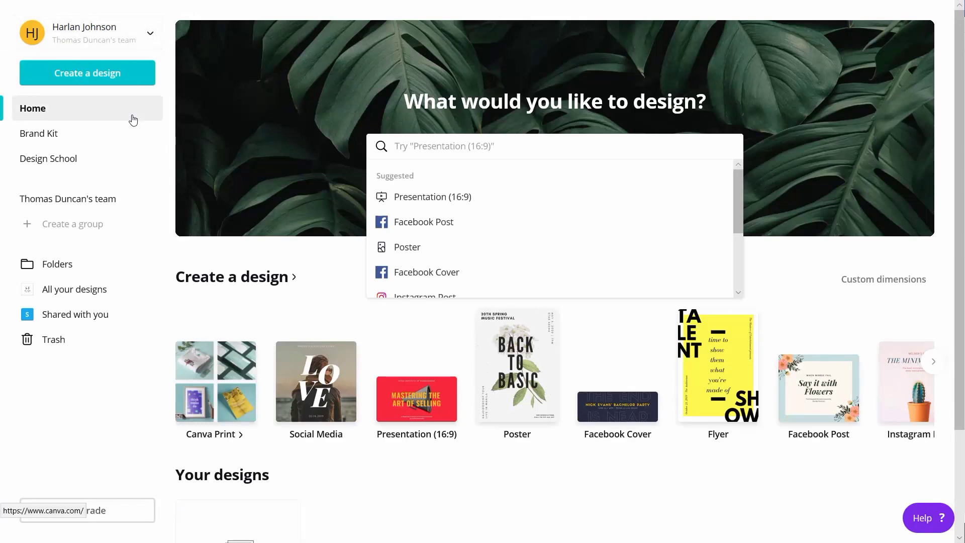
Step: Look over the new member's home page and open the team's page in the team owner's account
{"action": "left_click", "coordinate": [65, 143]}
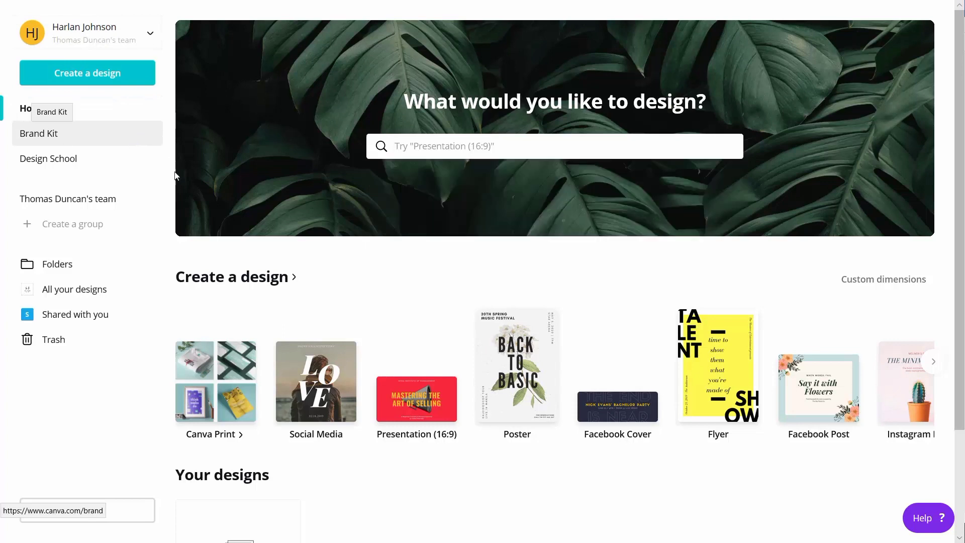
{"action": "left_click", "coordinate": [94, 227]}
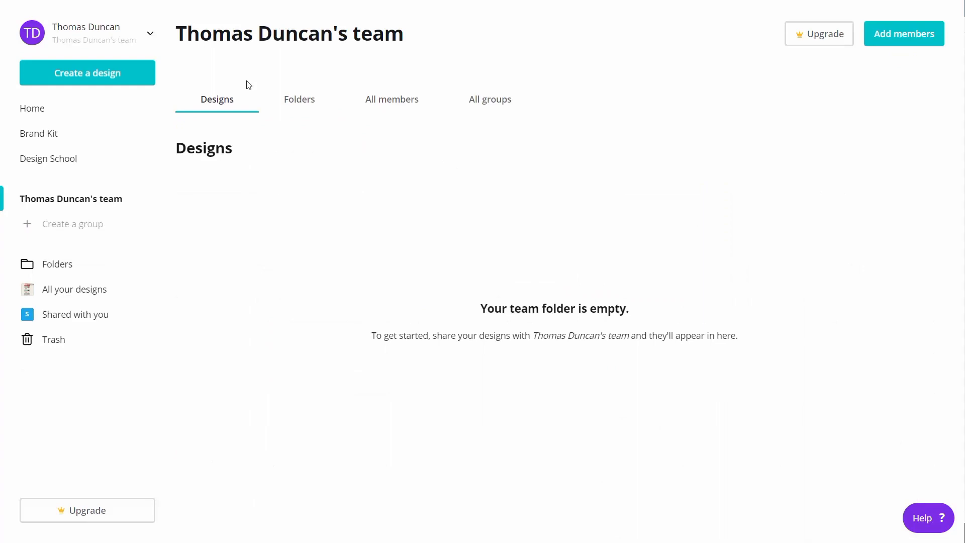
Step: Open the team's list of all members and review the members and their roles
{"action": "left_click", "coordinate": [384, 103]}
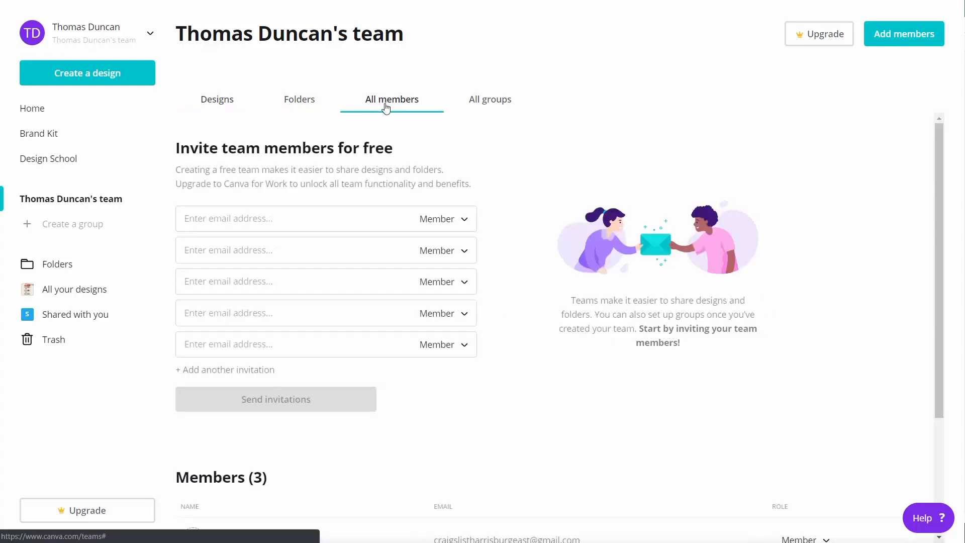
{"action": "scroll", "coordinate": [421, 126], "scroll_direction": "down", "scroll_amount": 3}
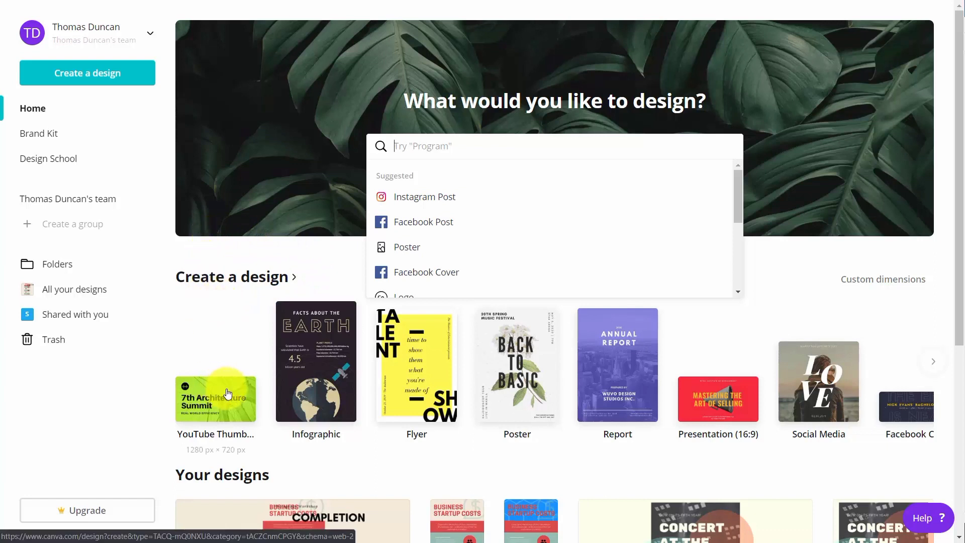
Step: Browse the full catalogue of design types by category, including the further social media formats
{"action": "left_click", "coordinate": [246, 278]}
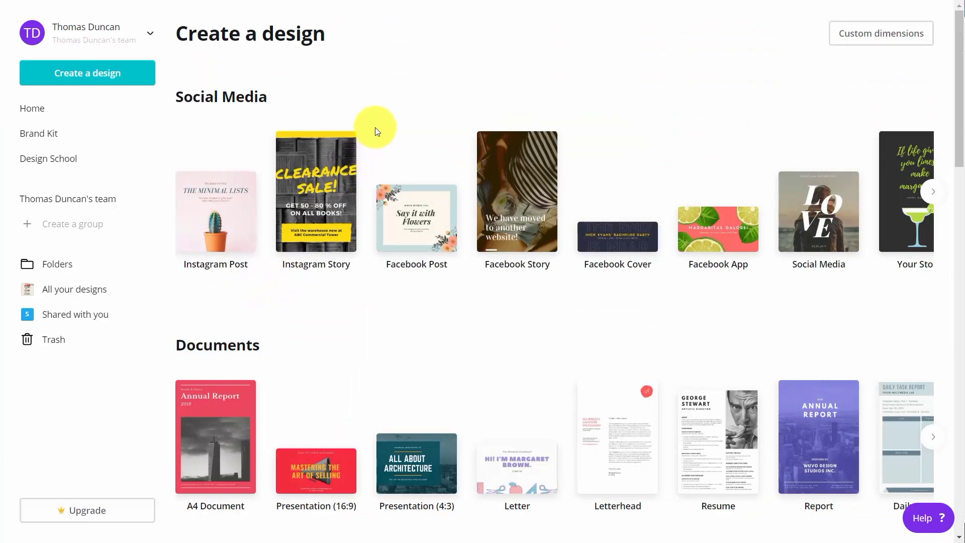
{"action": "scroll", "coordinate": [374, 125], "scroll_direction": "down", "scroll_amount": 10}
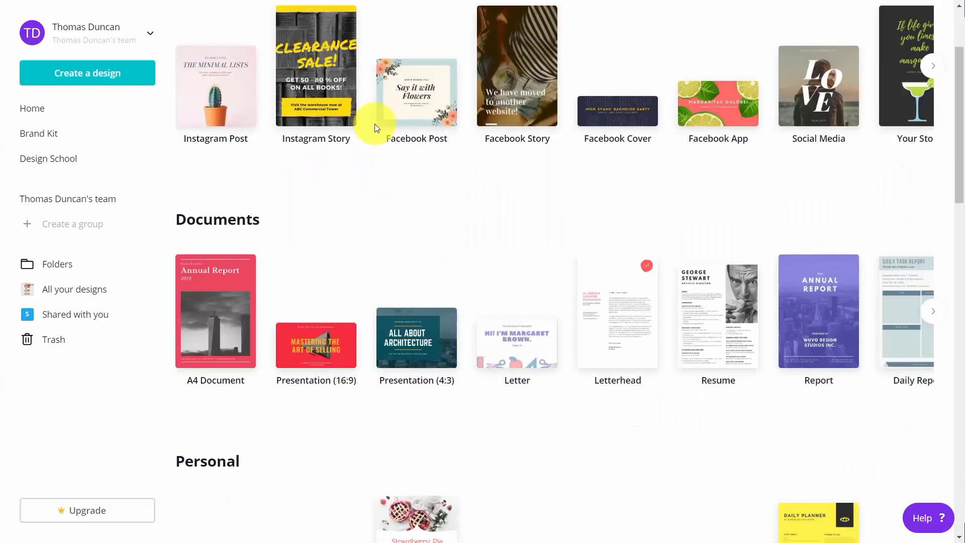
{"action": "scroll", "coordinate": [372, 125], "scroll_direction": "down", "scroll_amount": 15}
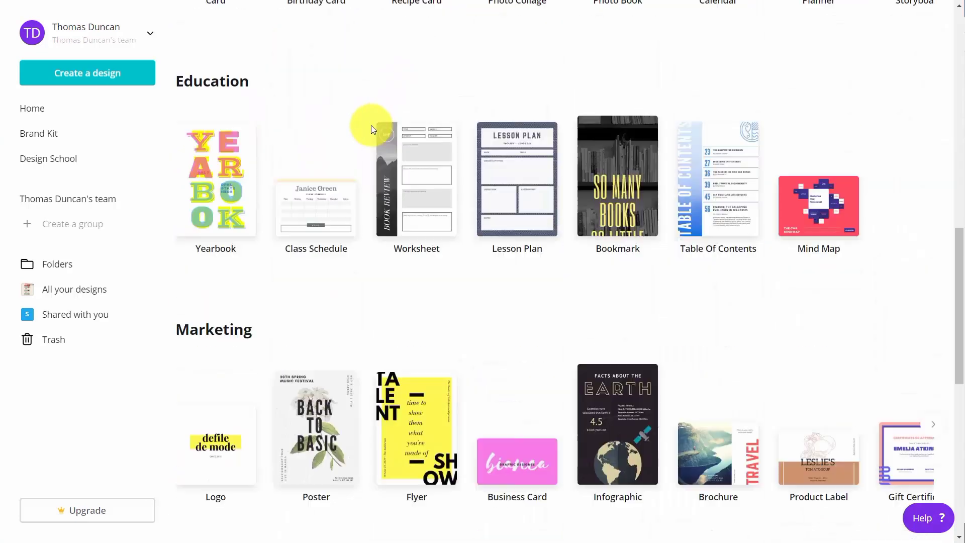
{"action": "scroll", "coordinate": [368, 126], "scroll_direction": "down", "scroll_amount": 1}
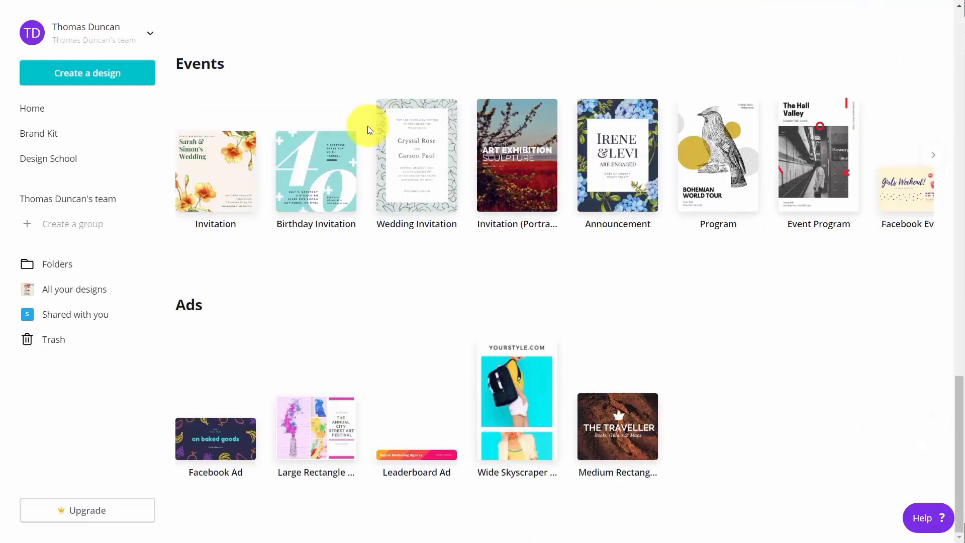
{"action": "scroll", "coordinate": [371, 140], "scroll_direction": "up", "scroll_amount": 20}
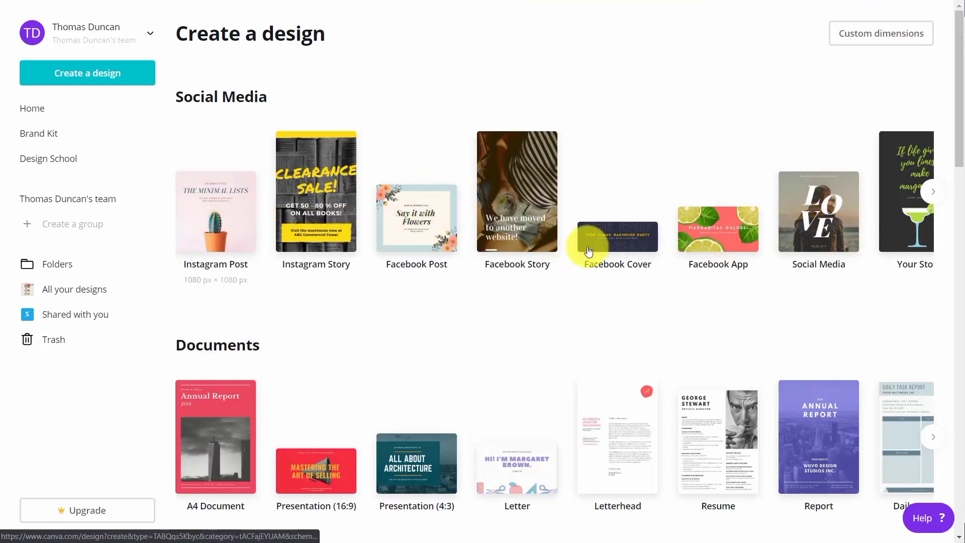
{"action": "left_click", "coordinate": [935, 190]}
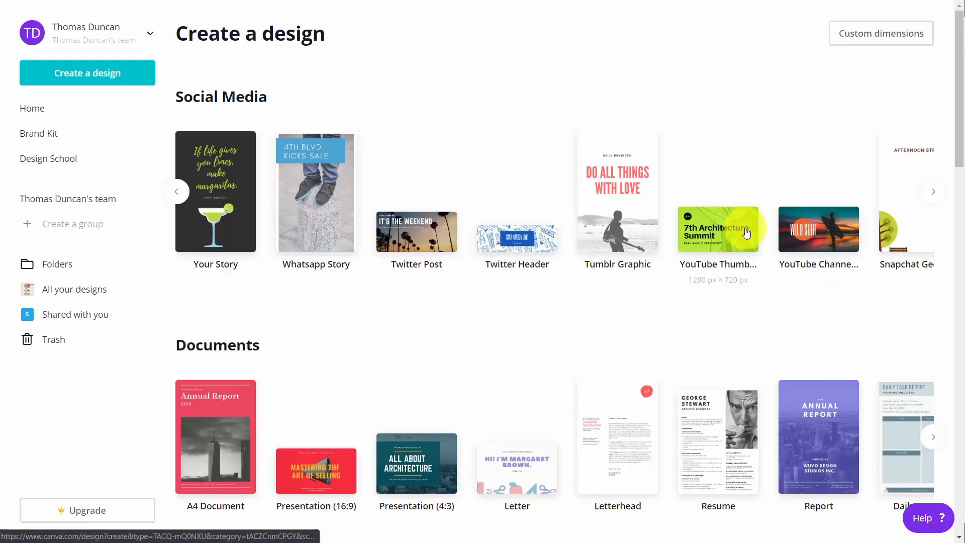
Step: Create a blank Your Story design and look through the templates offered for it
{"action": "left_click", "coordinate": [221, 186]}
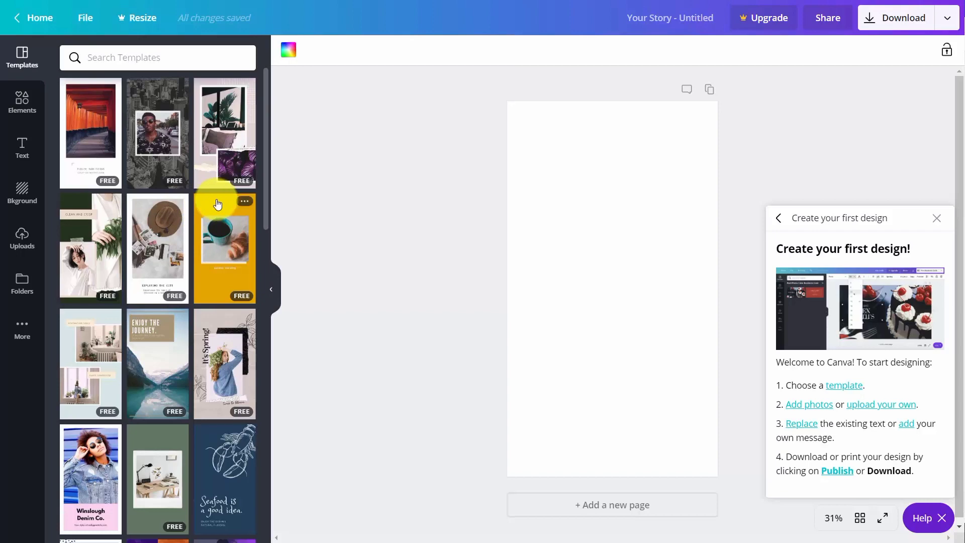
{"action": "scroll", "coordinate": [219, 202], "scroll_direction": "down", "scroll_amount": 5}
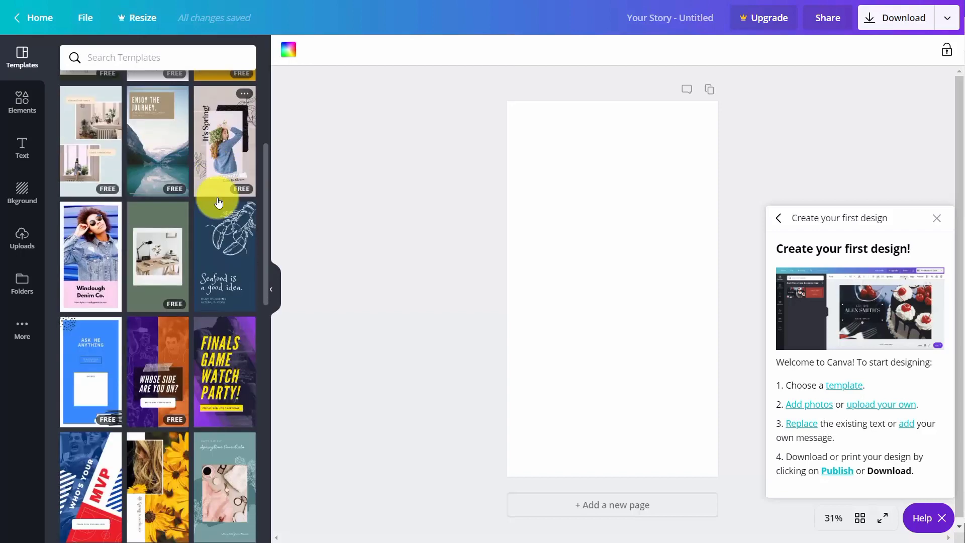
{"action": "scroll", "coordinate": [218, 202], "scroll_direction": "down", "scroll_amount": 2}
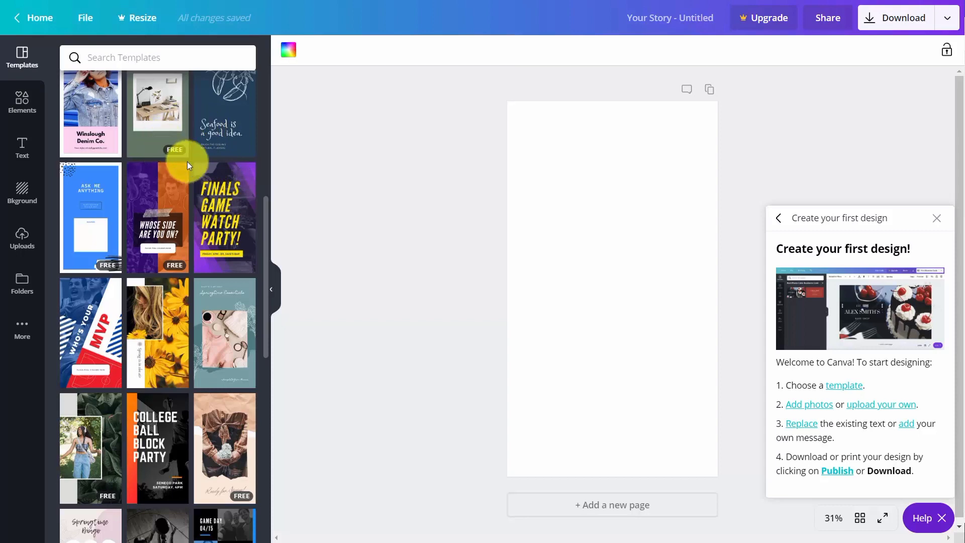
{"action": "scroll", "coordinate": [188, 161], "scroll_direction": "up", "scroll_amount": 2}
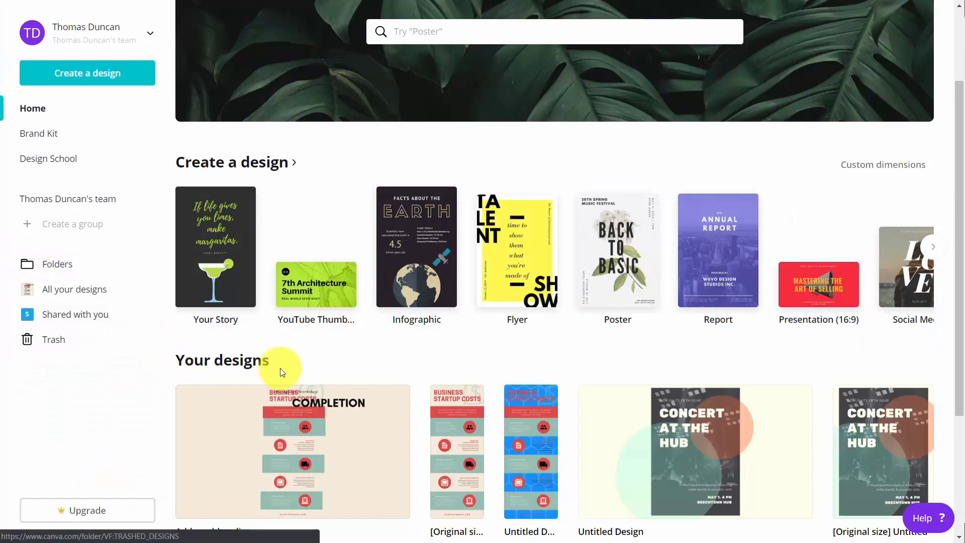
Step: Look over the home page, search the design types for "facebook" and create a Facebook App design
{"action": "scroll", "coordinate": [366, 323], "scroll_direction": "down", "scroll_amount": 2}
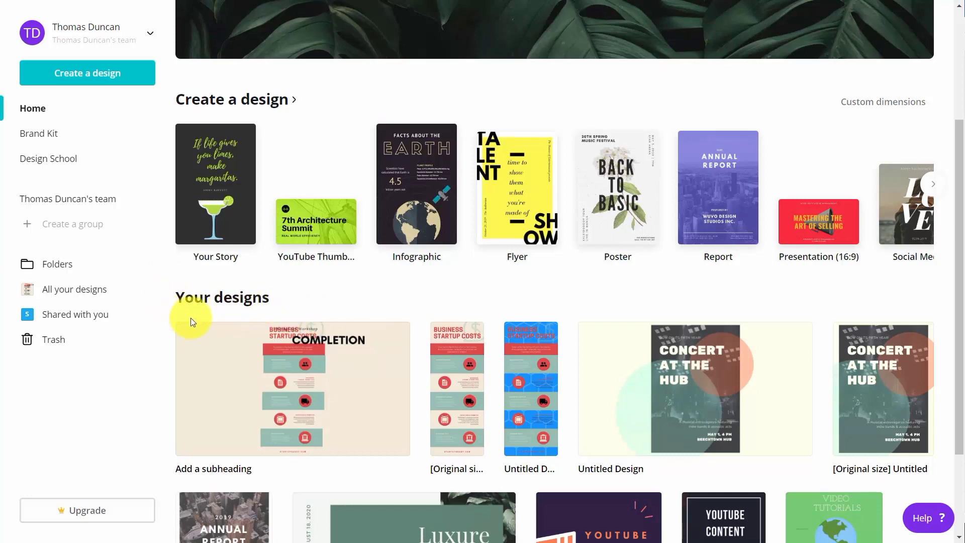
{"action": "scroll", "coordinate": [191, 319], "scroll_direction": "up", "scroll_amount": 3}
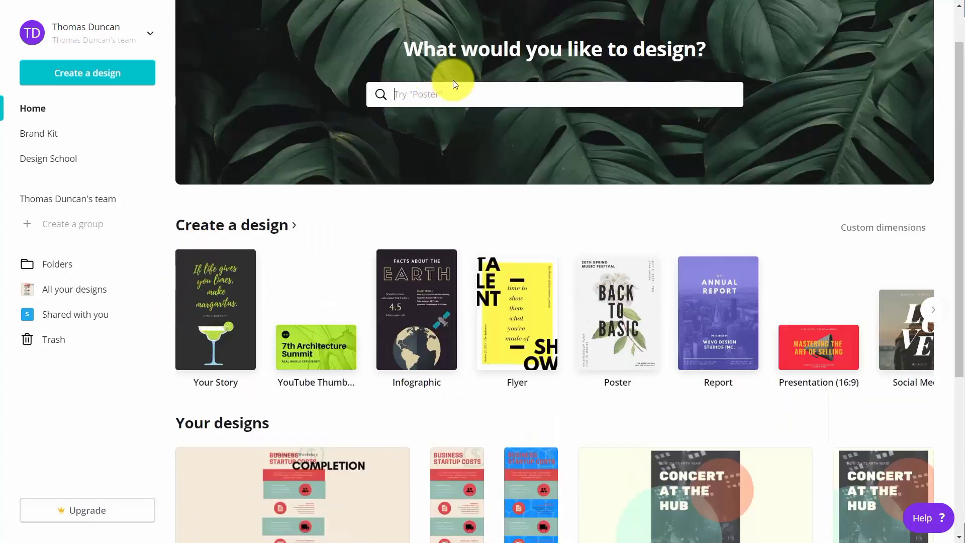
{"action": "left_click", "coordinate": [413, 96]}
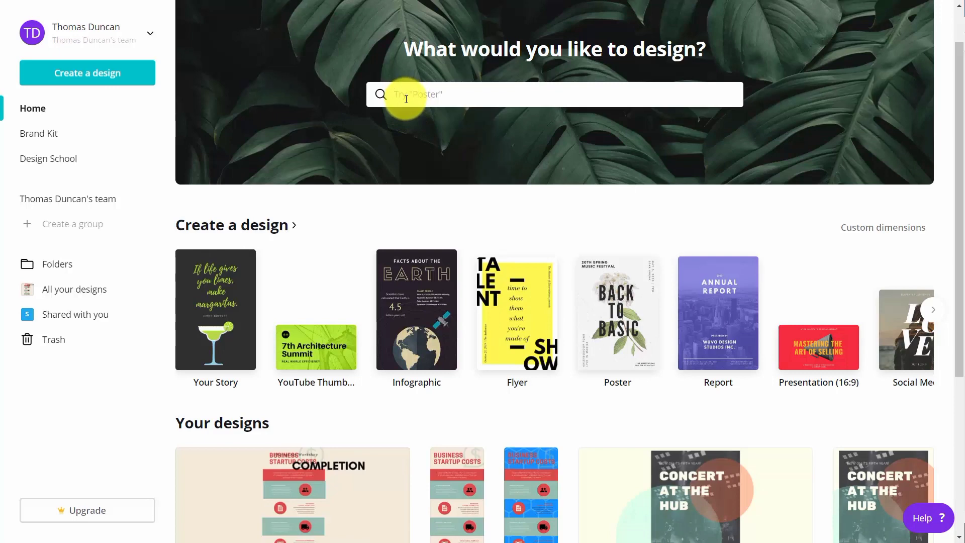
{"action": "type", "text": "facebook"}
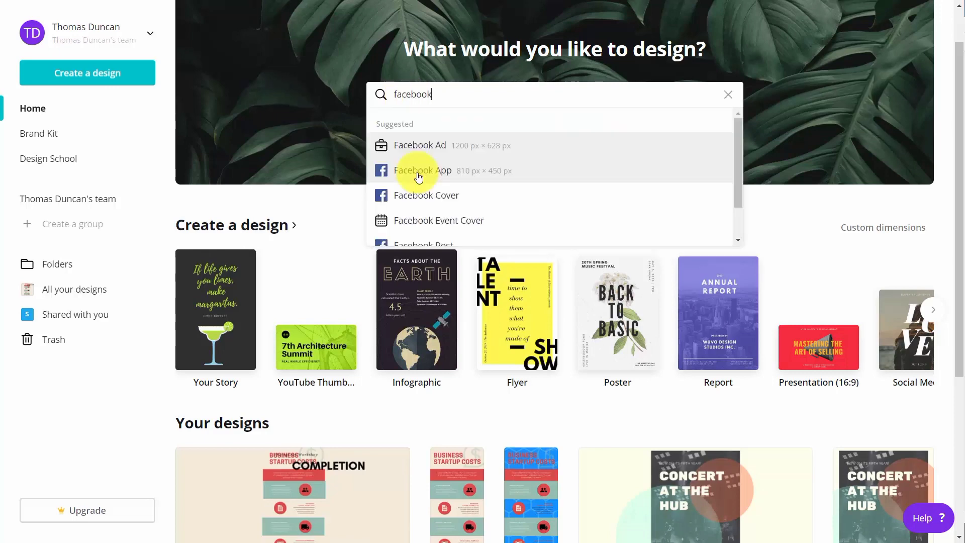
{"action": "left_click", "coordinate": [417, 171]}
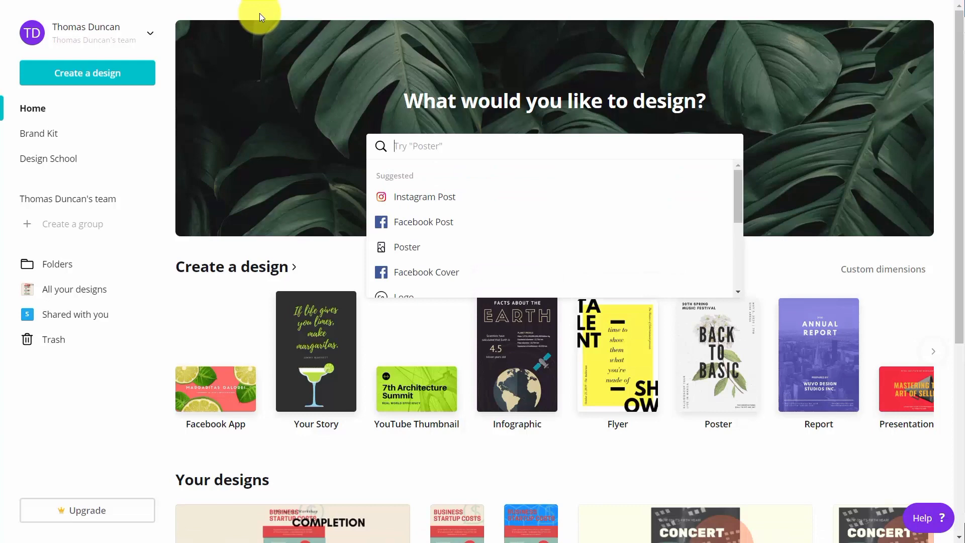
Step: Create a new design with custom dimensions of 900 × 600 px after viewing the available units
{"action": "left_click", "coordinate": [100, 75]}
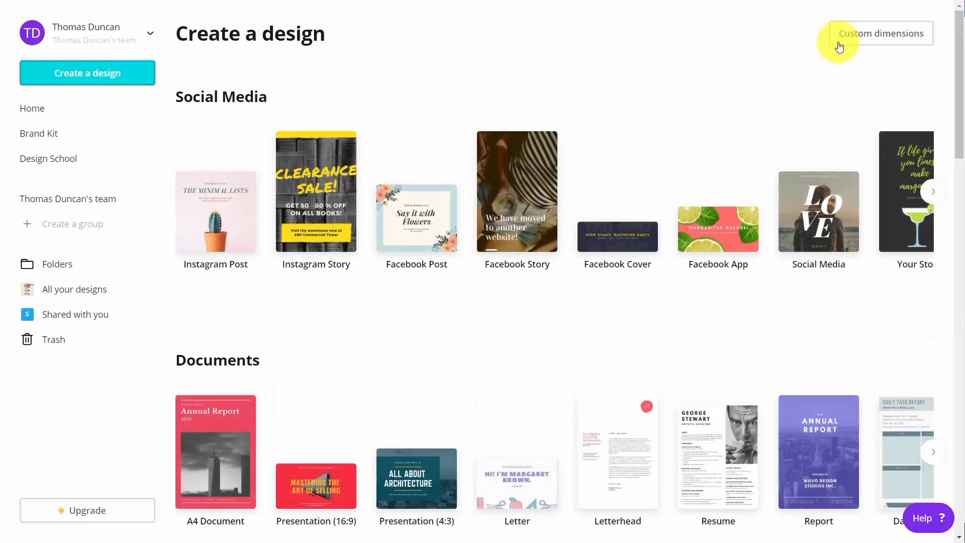
{"action": "left_click", "coordinate": [843, 36]}
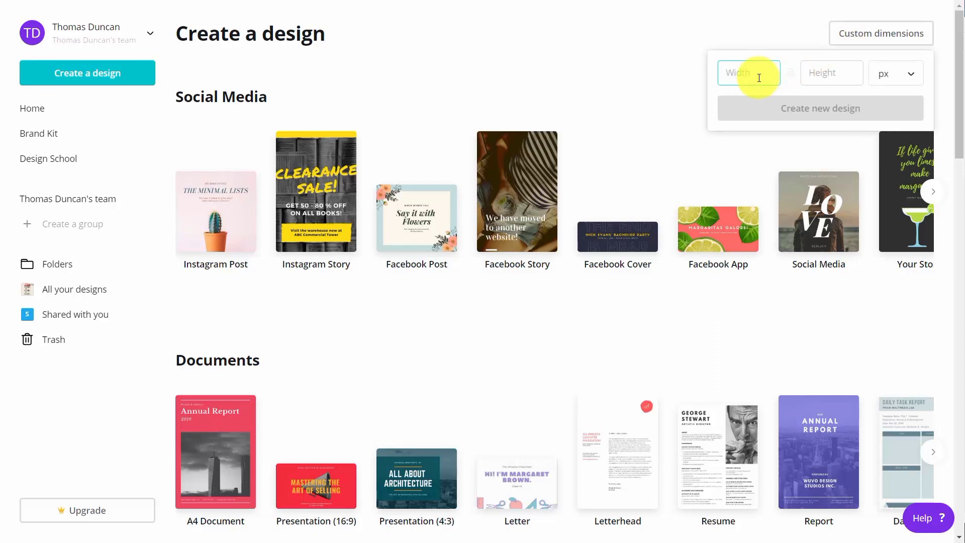
{"action": "type", "text": "900"}
{"action": "key", "text": "Tab"}
{"action": "type", "text": "600"}
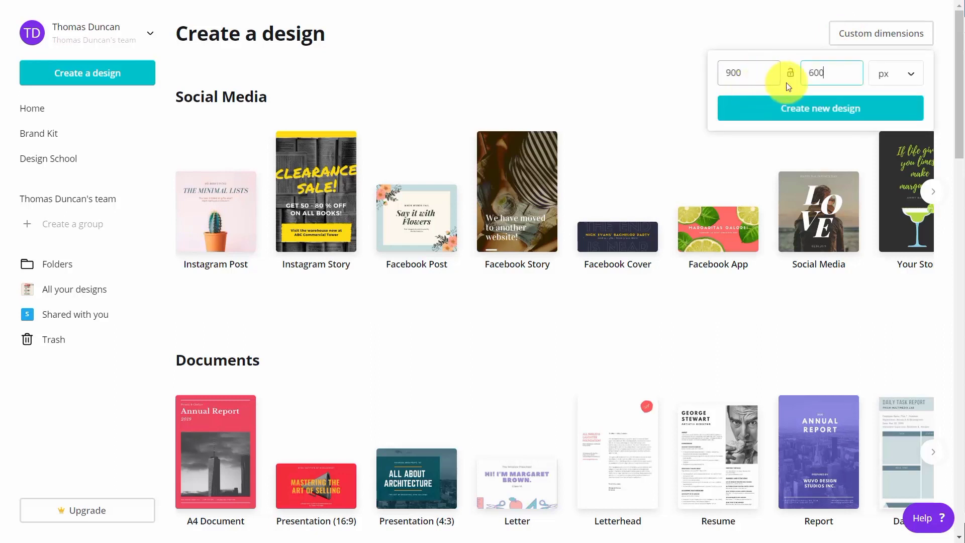
{"action": "left_click", "coordinate": [874, 74]}
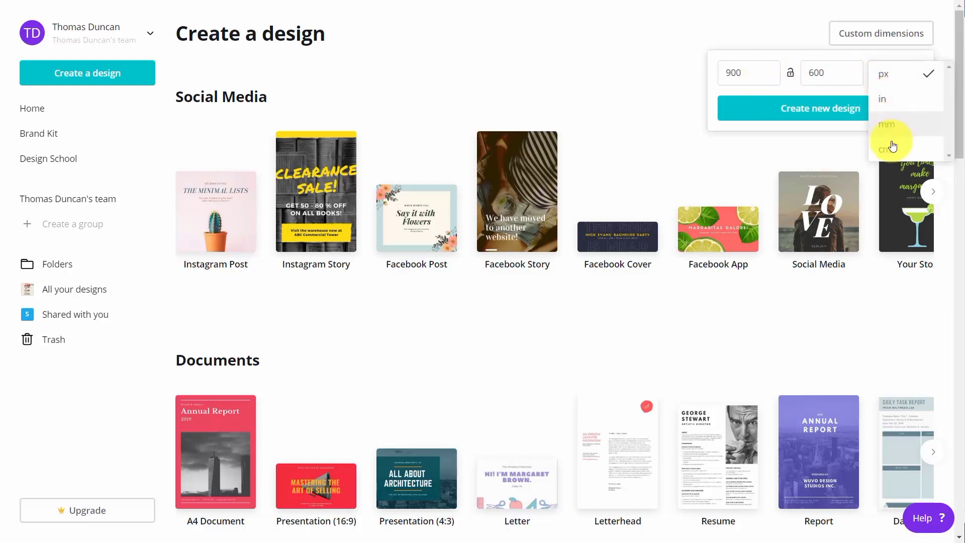
{"action": "left_click", "coordinate": [651, 88]}
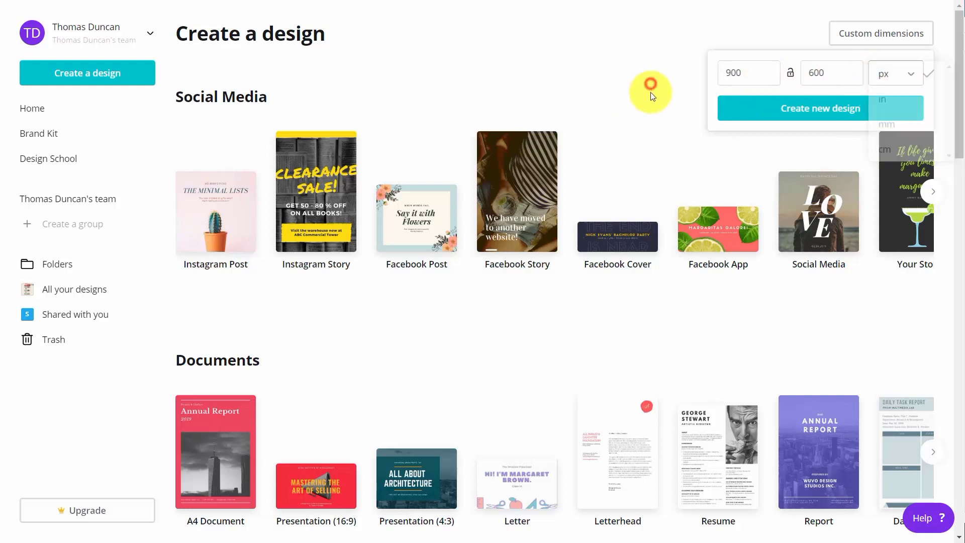
{"action": "left_click", "coordinate": [804, 109]}
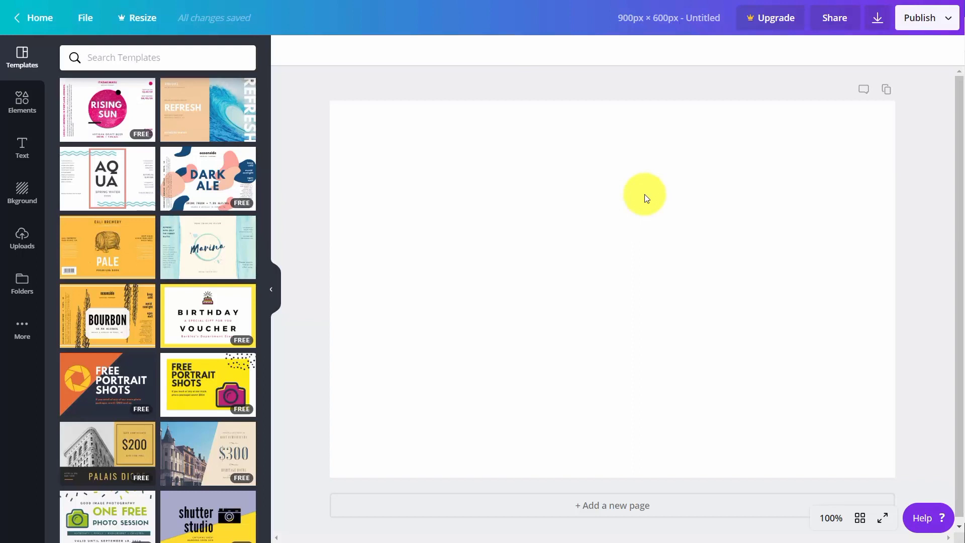
Step: Apply the Dark Ale label template to the blank page and view the element, text and background options
{"action": "left_click", "coordinate": [200, 176]}
{"action": "left_click", "coordinate": [422, 156]}
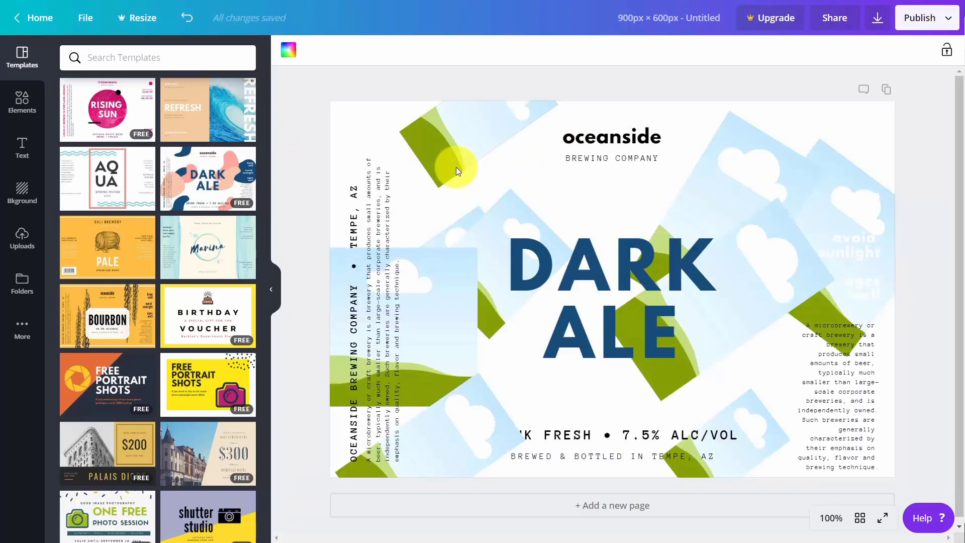
{"action": "left_click", "coordinate": [20, 103]}
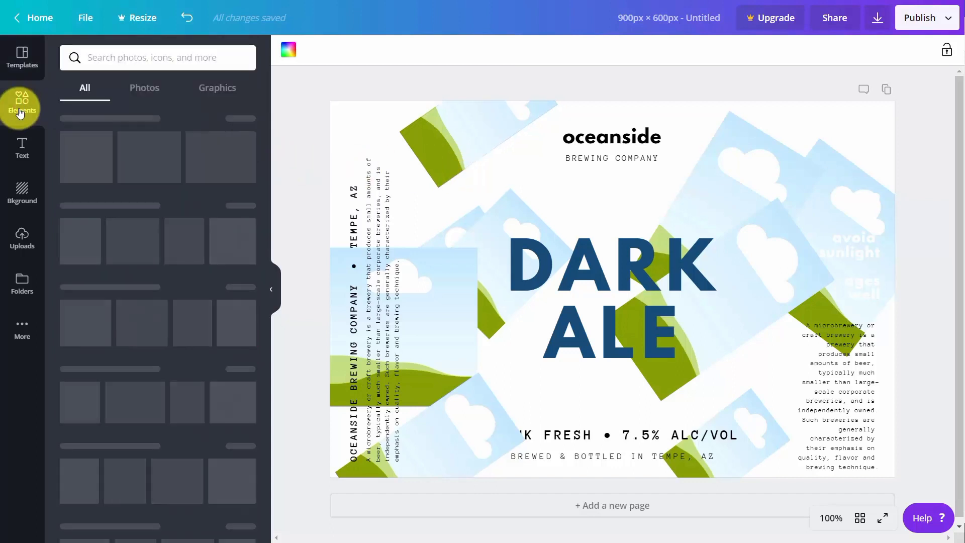
{"action": "left_click", "coordinate": [20, 144]}
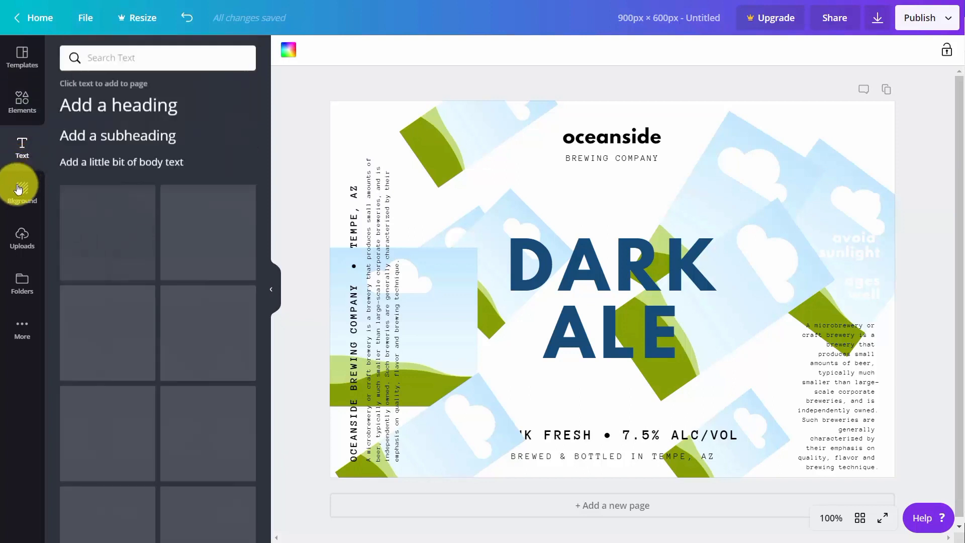
{"action": "left_click", "coordinate": [19, 194]}
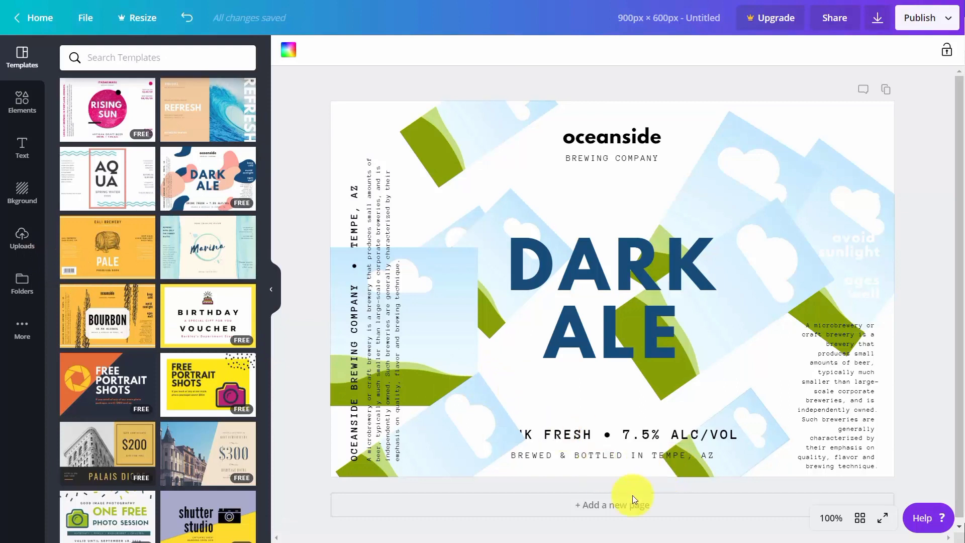
Step: Add a second page to the design and apply the blue Marina water label template to it
{"action": "left_click", "coordinate": [599, 510]}
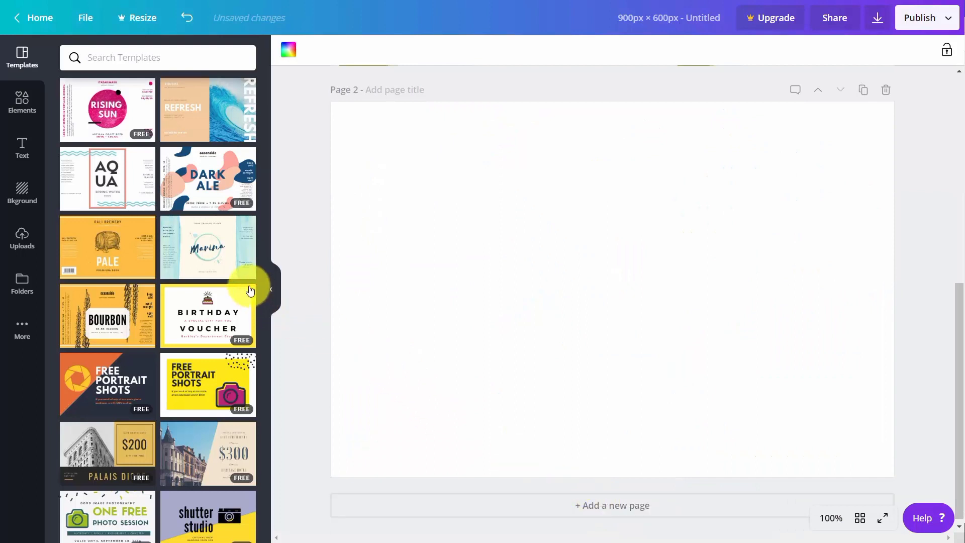
{"action": "left_click", "coordinate": [194, 243]}
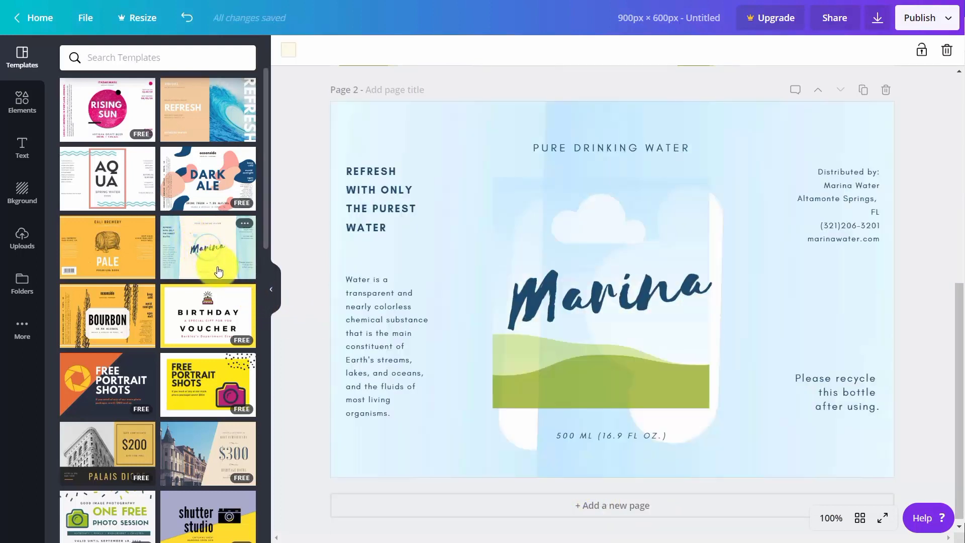
{"action": "scroll", "coordinate": [798, 158], "scroll_direction": "up", "scroll_amount": 1}
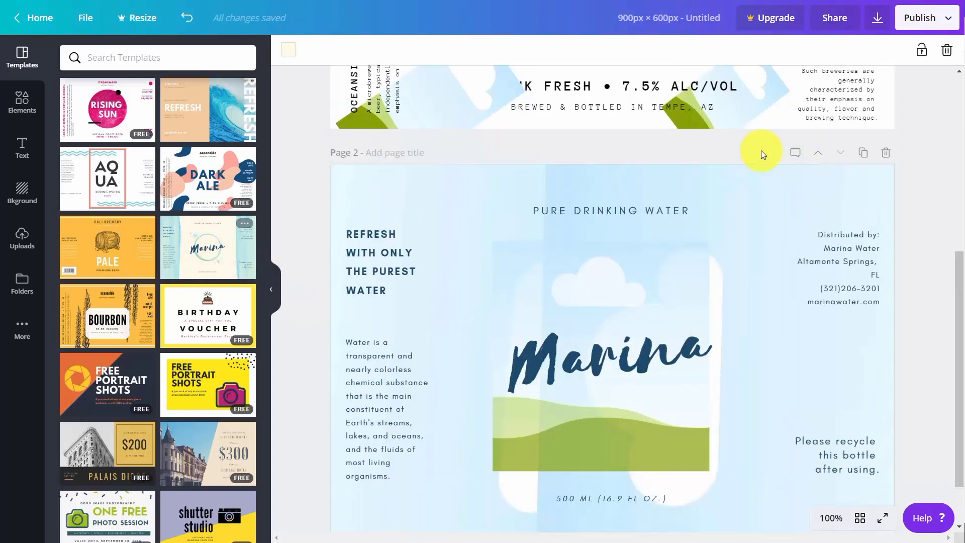
Step: Duplicate the Marina page and look over the pages of the design
{"action": "left_click", "coordinate": [861, 155]}
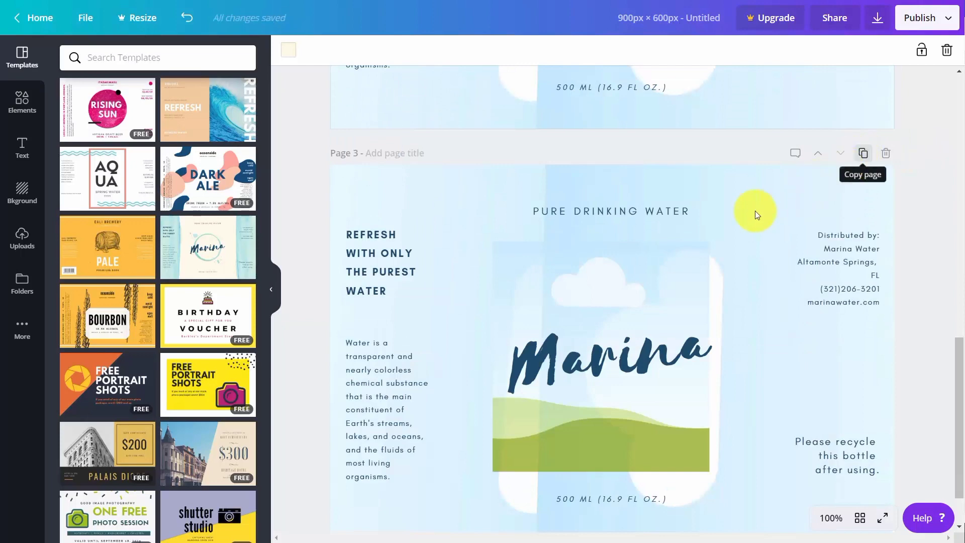
{"action": "scroll", "coordinate": [747, 204], "scroll_direction": "up", "scroll_amount": 6}
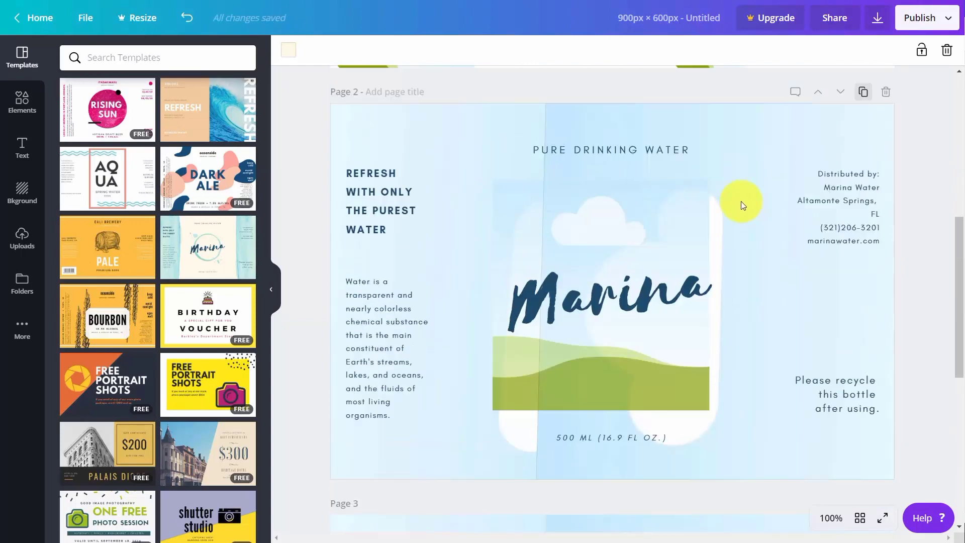
{"action": "scroll", "coordinate": [741, 202], "scroll_direction": "down", "scroll_amount": 6}
{"action": "scroll", "coordinate": [527, 207], "scroll_direction": "down", "scroll_amount": 1}
{"action": "scroll", "coordinate": [562, 212], "scroll_direction": "up", "scroll_amount": 8}
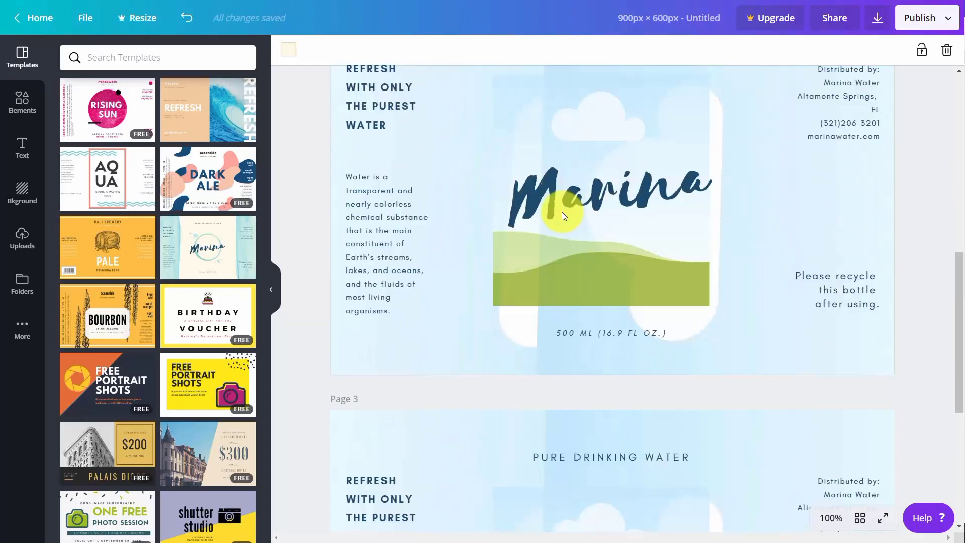
Step: Add the note "Now is the time for all good Men to come to the aid of their country." to page 2 and save it
{"action": "scroll", "coordinate": [562, 212], "scroll_direction": "up", "scroll_amount": 3}
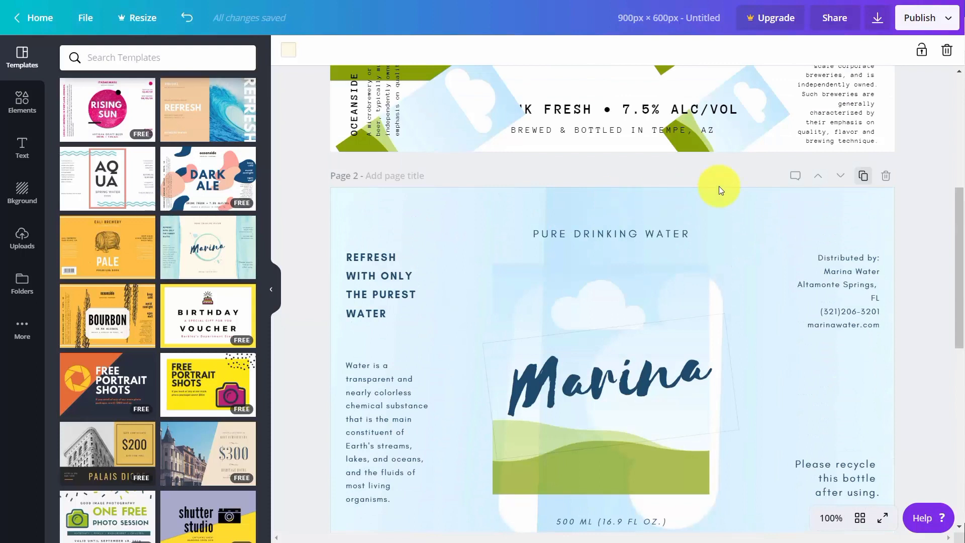
{"action": "left_click", "coordinate": [794, 176]}
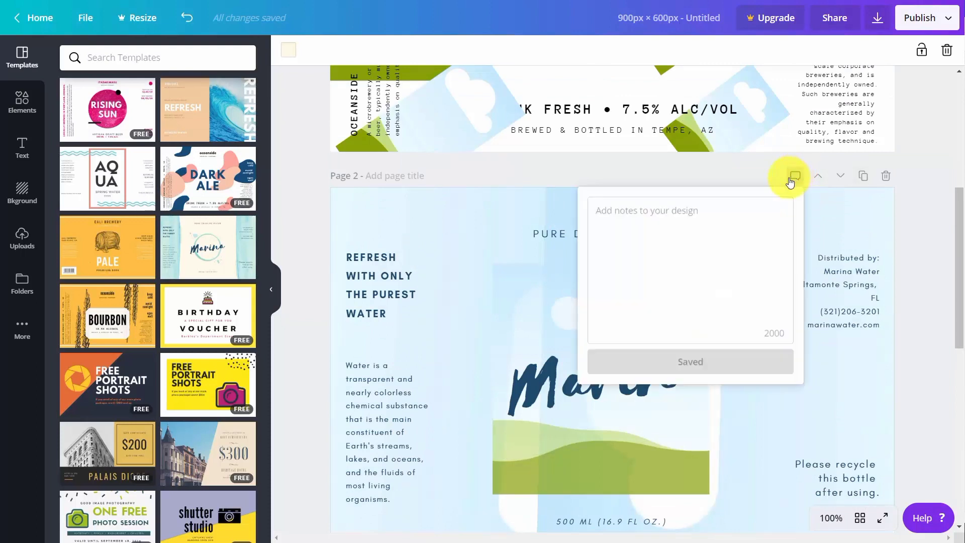
{"action": "type", "text": "Now is the time for all good Men to come to the aid of their country."}
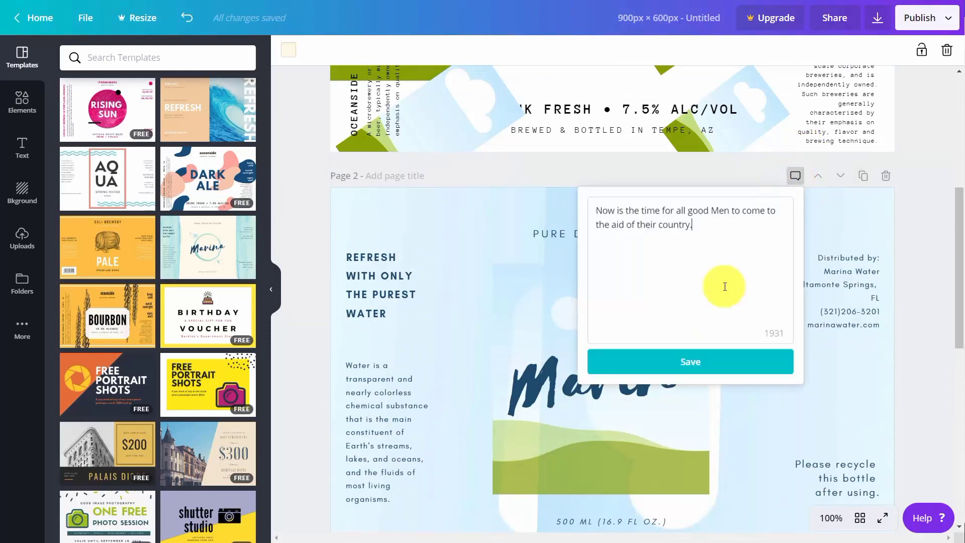
{"action": "left_click", "coordinate": [688, 363]}
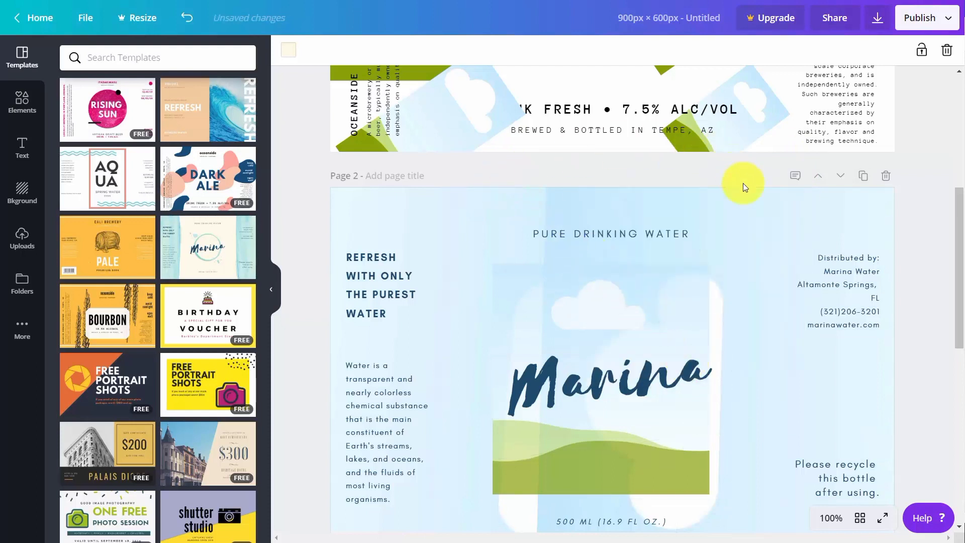
Step: Delete page 2 of the design and look over the remaining pages
{"action": "left_click", "coordinate": [886, 178]}
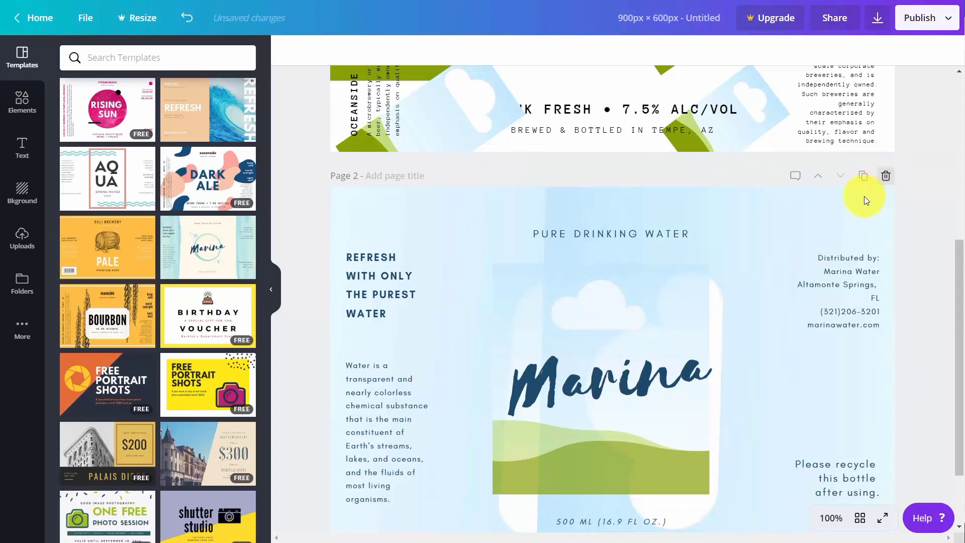
{"action": "scroll", "coordinate": [858, 213], "scroll_direction": "up", "scroll_amount": 7}
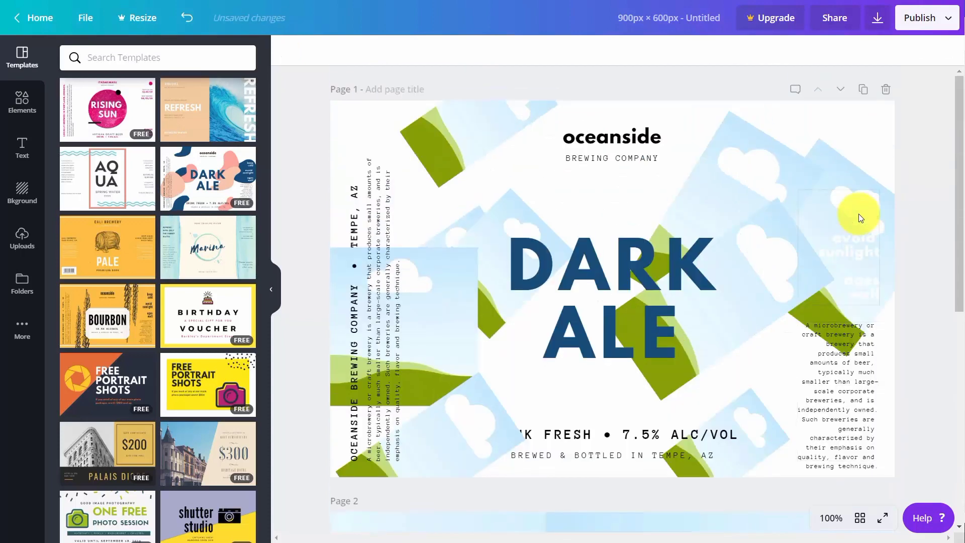
{"action": "scroll", "coordinate": [858, 213], "scroll_direction": "down", "scroll_amount": 8}
{"action": "scroll", "coordinate": [859, 213], "scroll_direction": "up", "scroll_amount": 4}
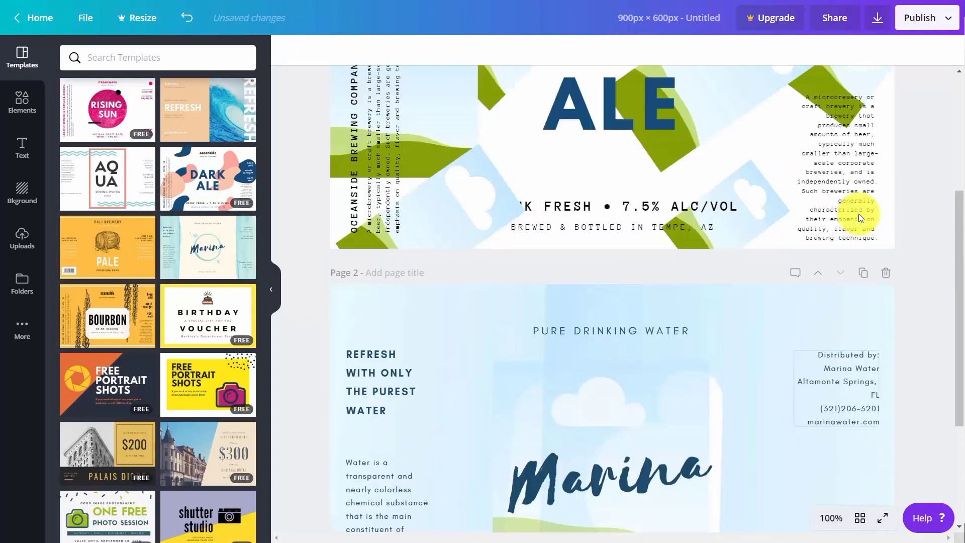
{"action": "scroll", "coordinate": [859, 213], "scroll_direction": "up", "scroll_amount": 4}
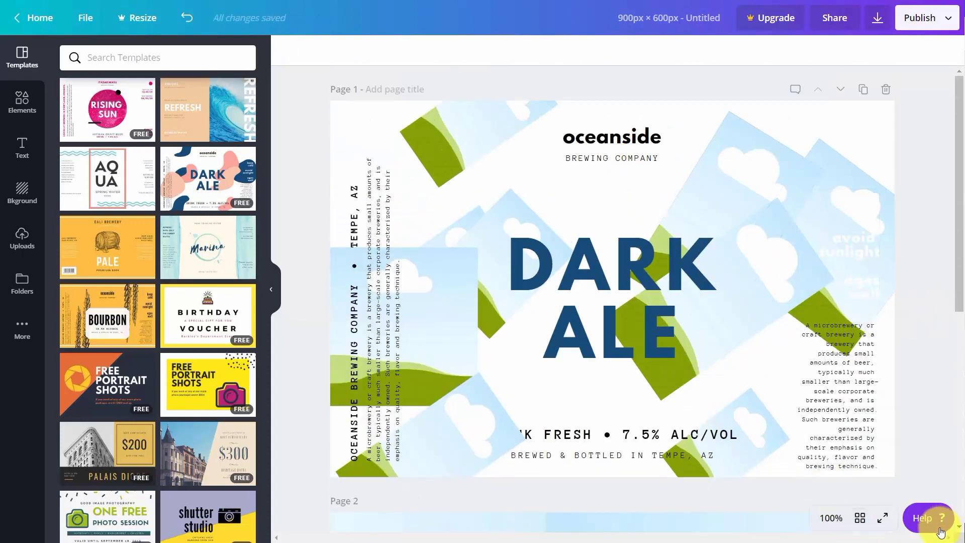
Step: Preview the design full screen, and view its pages as a grid while selecting and deselecting page thumbnails
{"action": "left_click", "coordinate": [882, 518]}
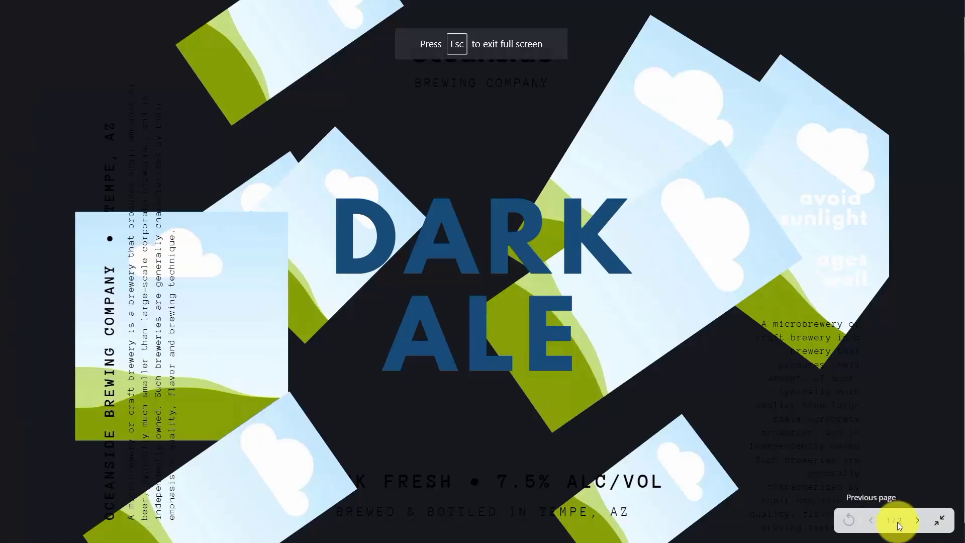
{"action": "left_click", "coordinate": [938, 524]}
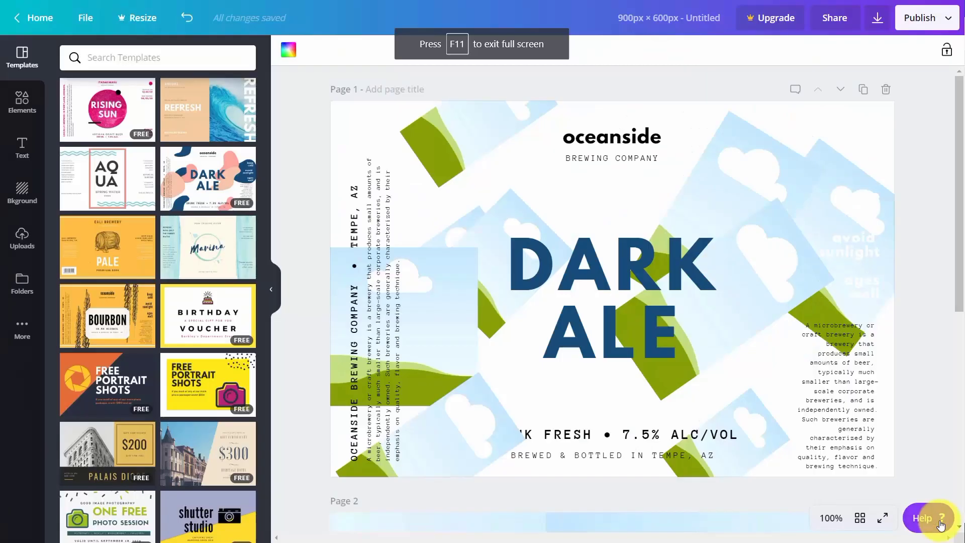
{"action": "left_click", "coordinate": [861, 523]}
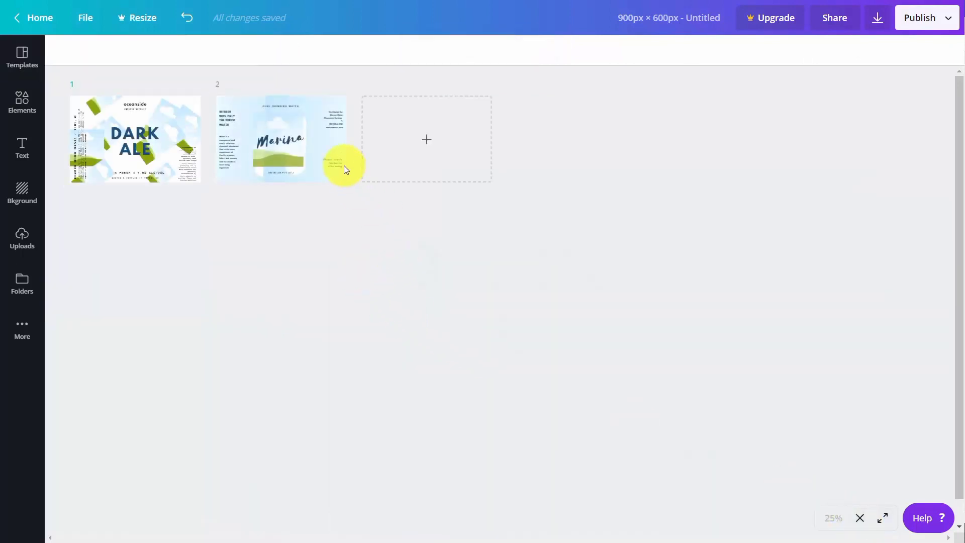
{"action": "left_click_drag", "start_coordinate": [304, 144], "coordinate": [142, 146]}
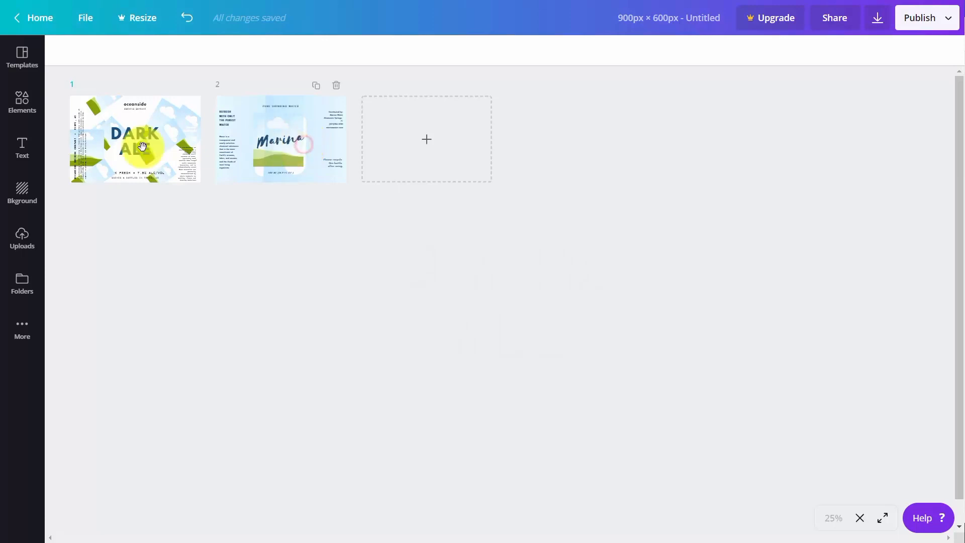
{"action": "left_click", "coordinate": [124, 151], "text": "shift"}
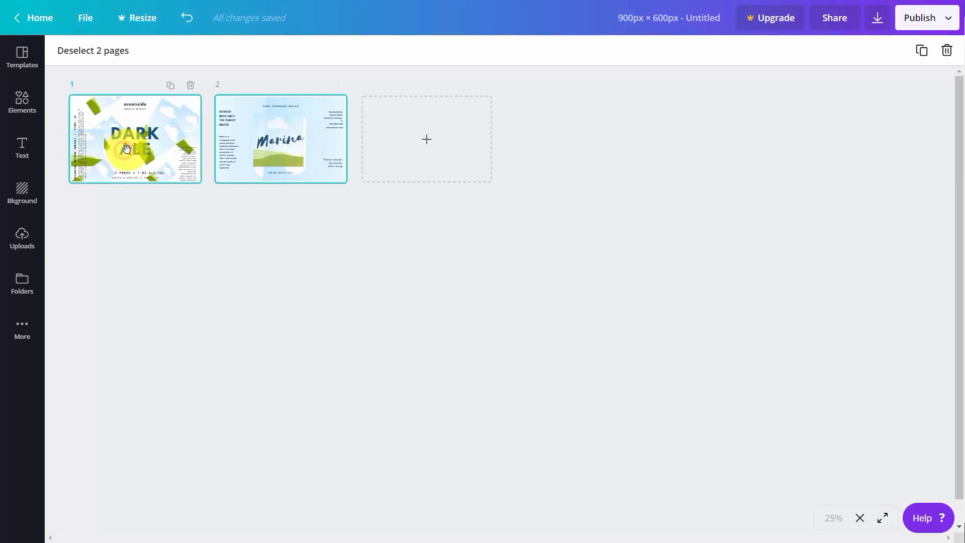
{"action": "left_click", "coordinate": [266, 148], "text": "shift"}
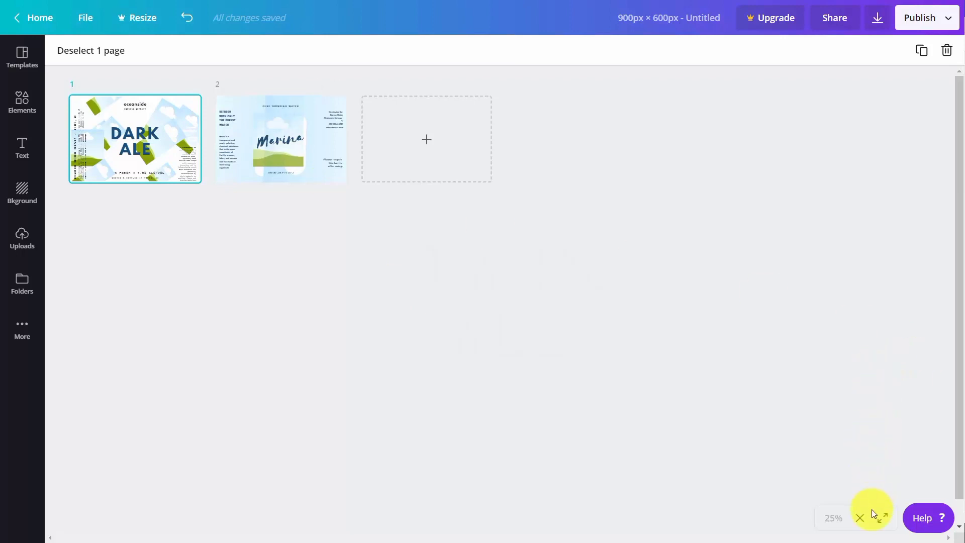
{"action": "left_click", "coordinate": [860, 518]}
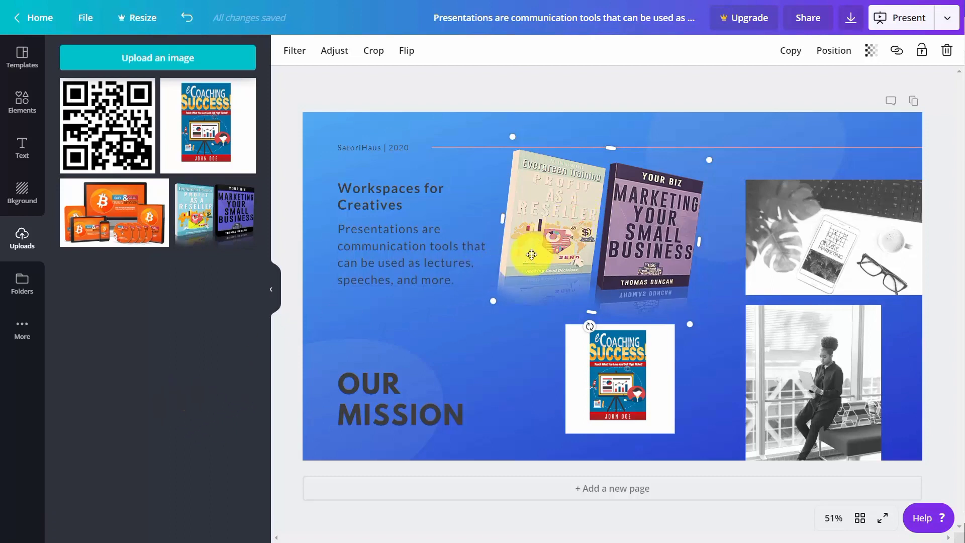
Step: Delete the two-book image and the eCoaching Success cover image from the OUR MISSION slide
{"action": "key", "text": "Delete"}
{"action": "left_click", "coordinate": [596, 359]}
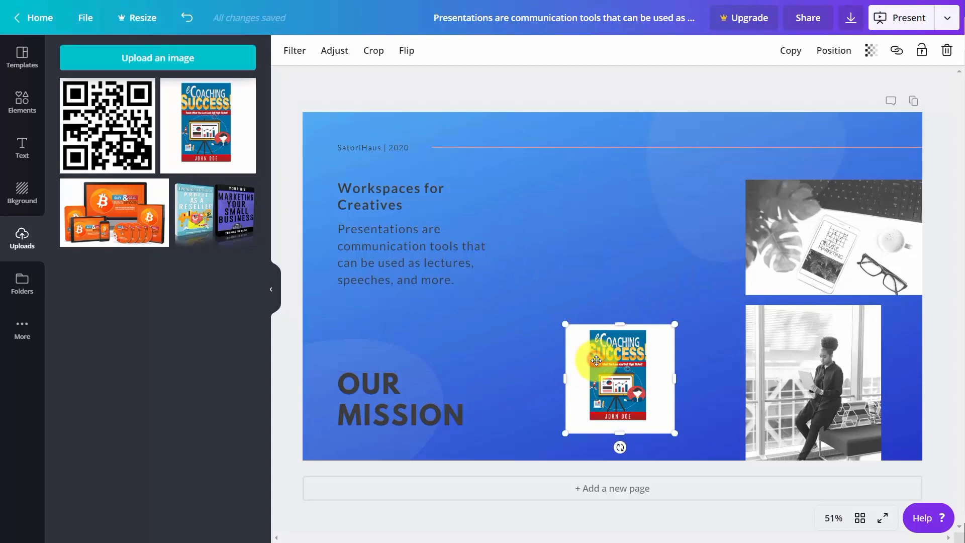
{"action": "key", "text": "Delete"}
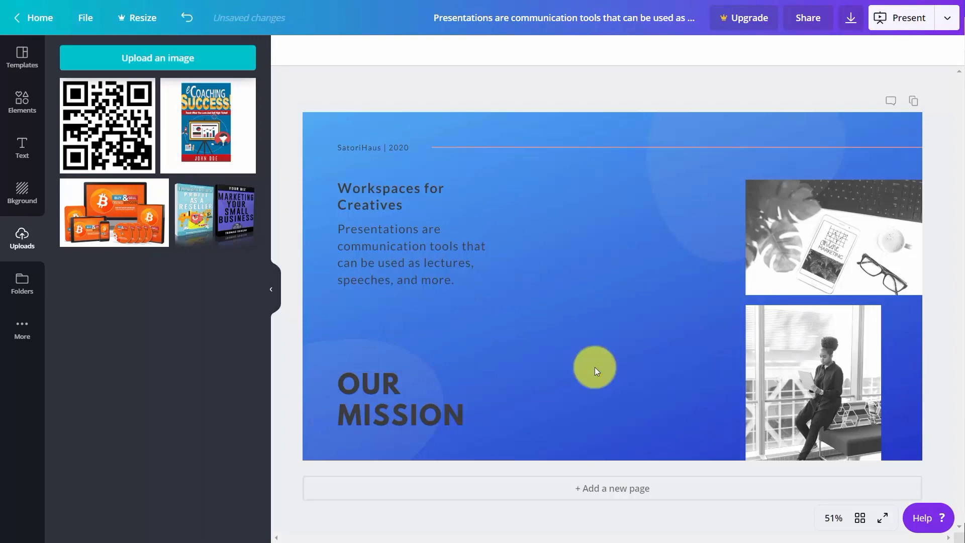
Step: Use the Add an embed app to place the TED example and a video from a pasted web link on the slide
{"action": "left_click", "coordinate": [21, 333]}
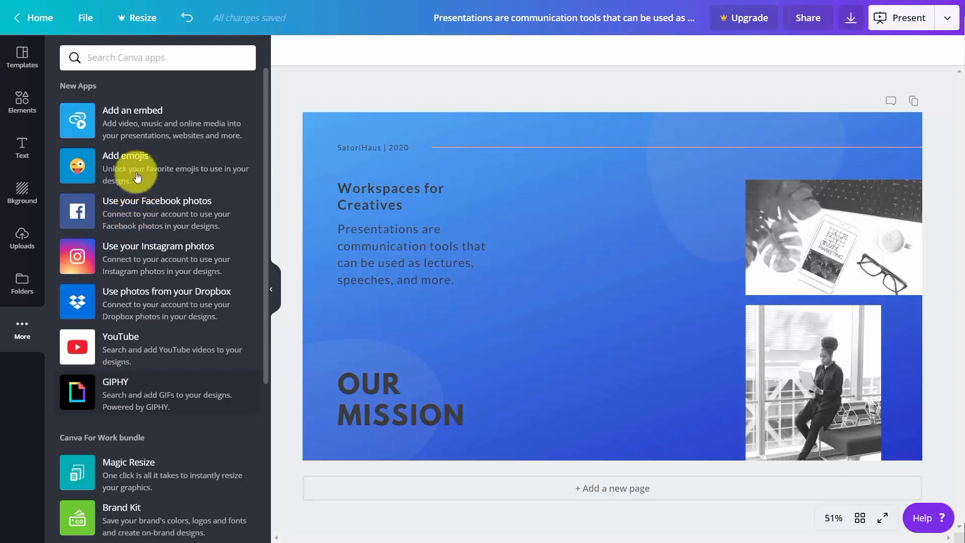
{"action": "left_click", "coordinate": [132, 123]}
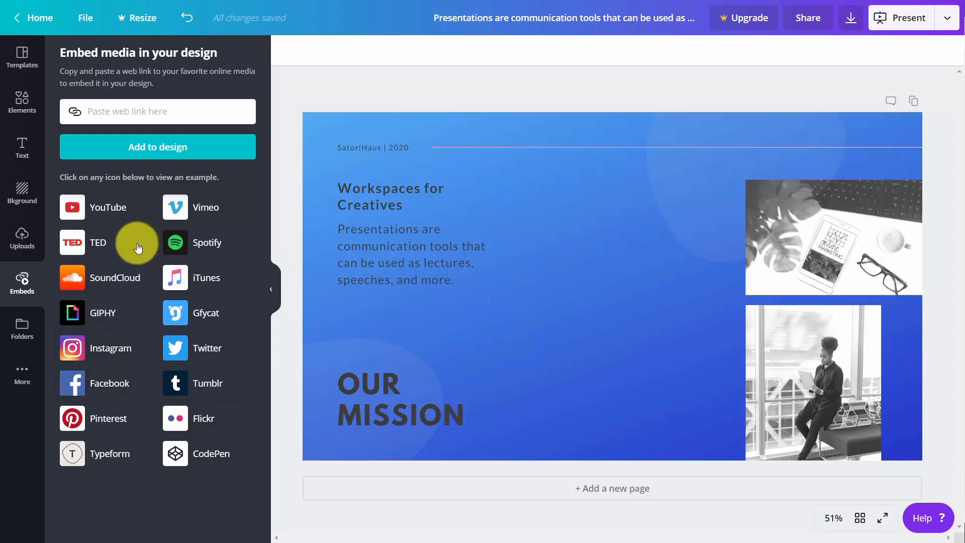
{"action": "left_click", "coordinate": [94, 248]}
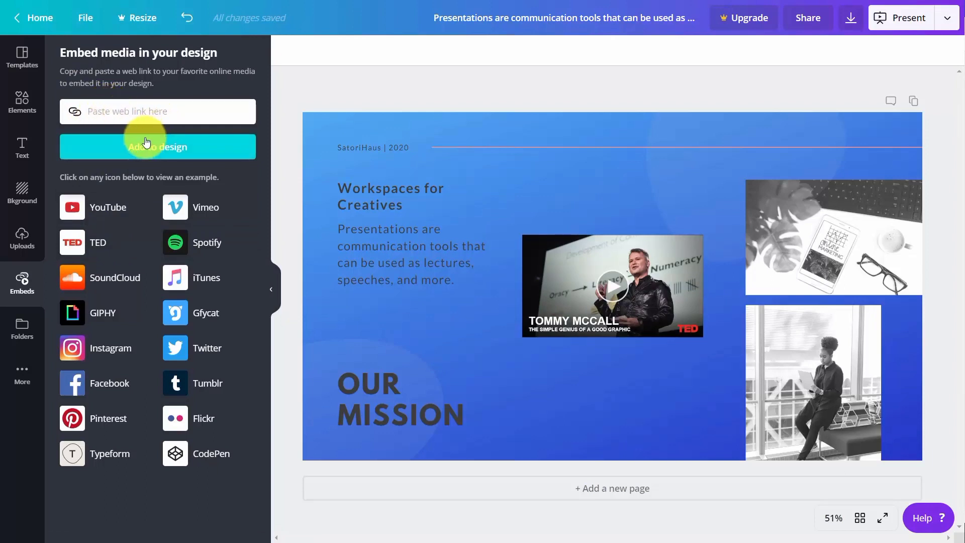
{"action": "key", "text": "ctrl+v"}
{"action": "left_click", "coordinate": [158, 153]}
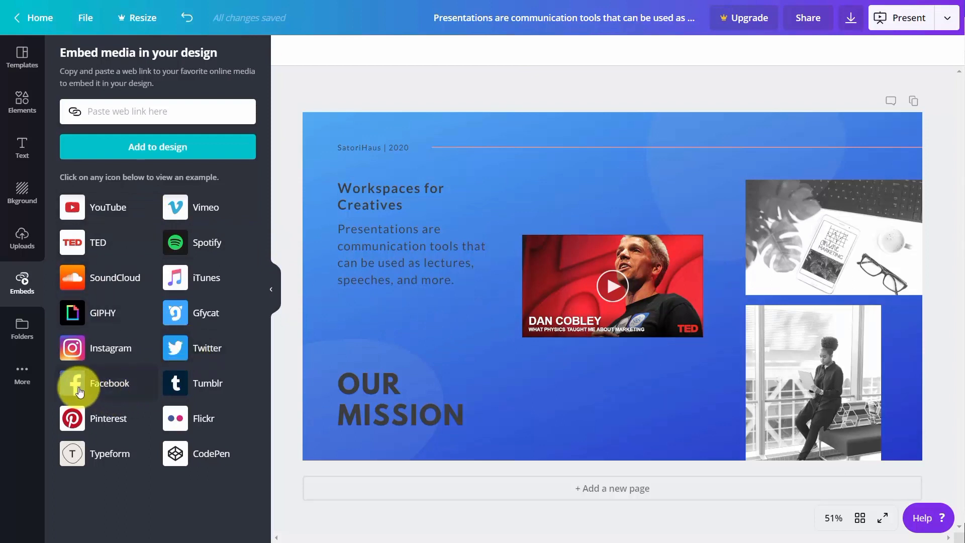
Step: Delete the embedded TED video from the slide and open the Add emojis app
{"action": "left_click", "coordinate": [24, 371]}
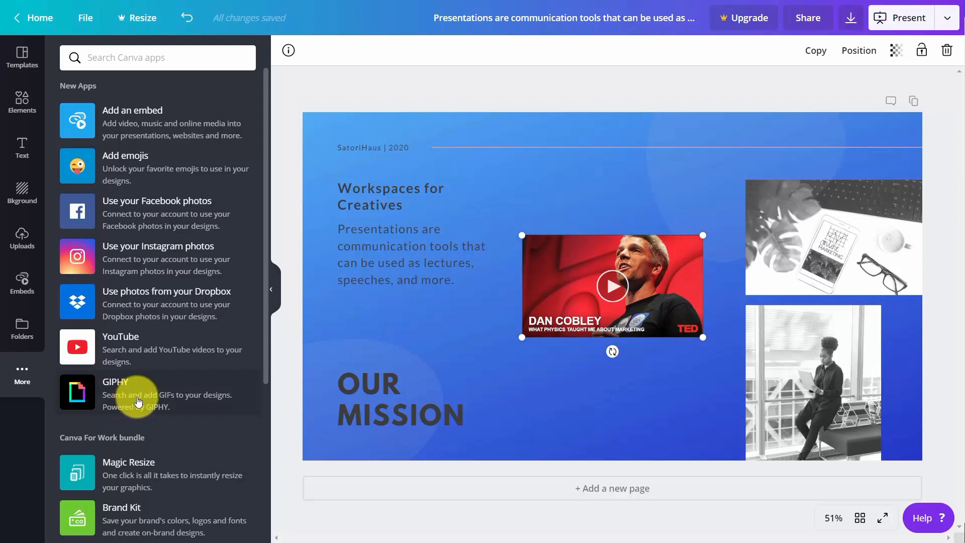
{"action": "key", "text": "Delete"}
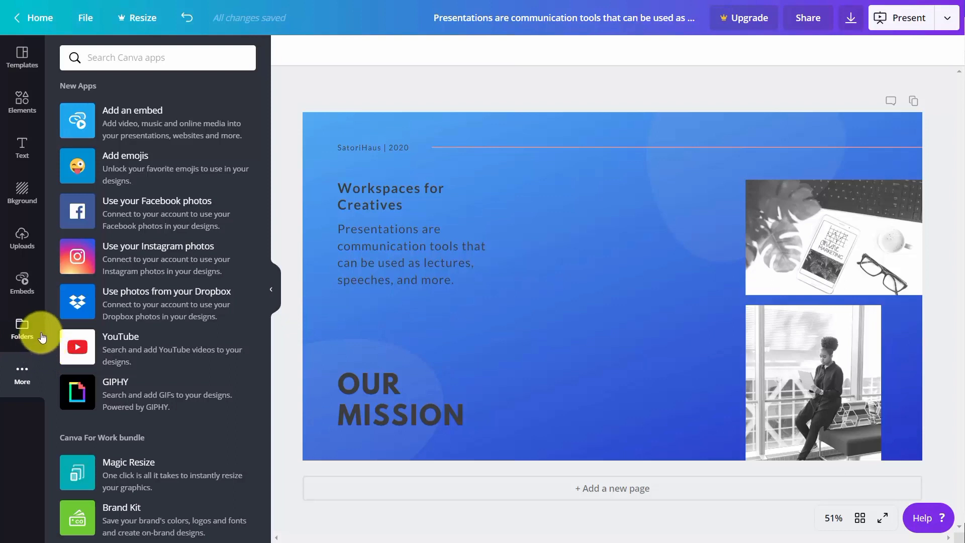
{"action": "left_click", "coordinate": [77, 166]}
{"action": "left_click", "coordinate": [75, 115]}
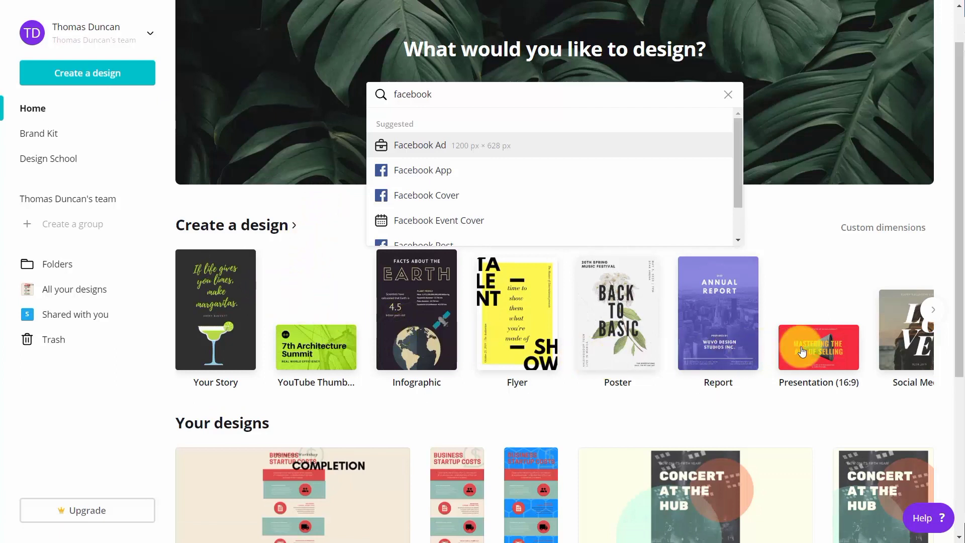
Step: Create a Presentation (16:9) design and apply the OUR MISSION page of the Pink and White Geometric Gradient Memphis Creative Presentation template
{"action": "left_click", "coordinate": [802, 351]}
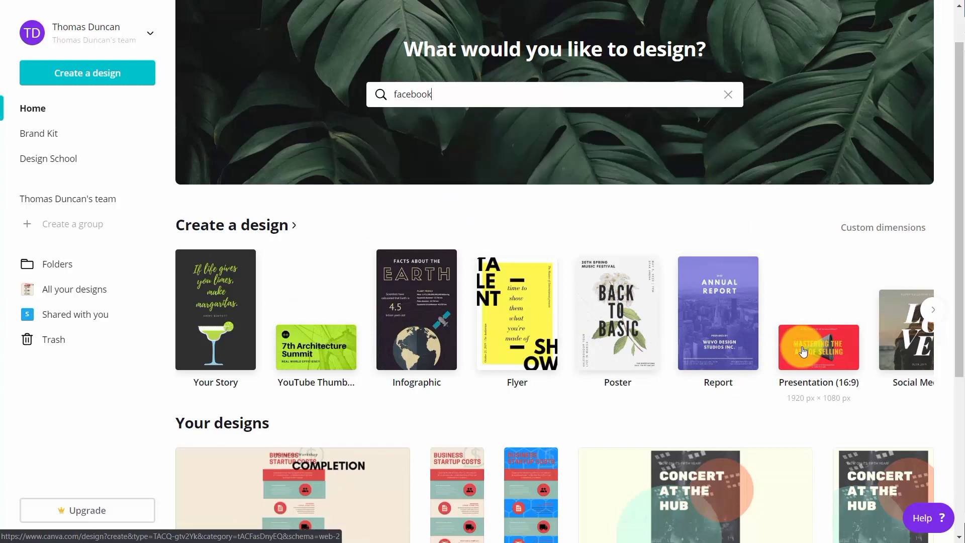
{"action": "left_click", "coordinate": [802, 351]}
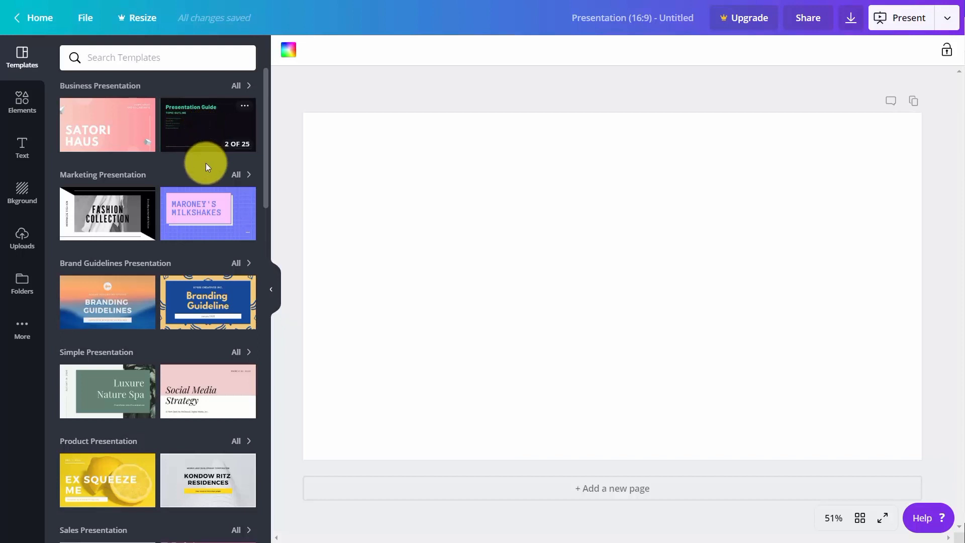
{"action": "left_click", "coordinate": [204, 213]}
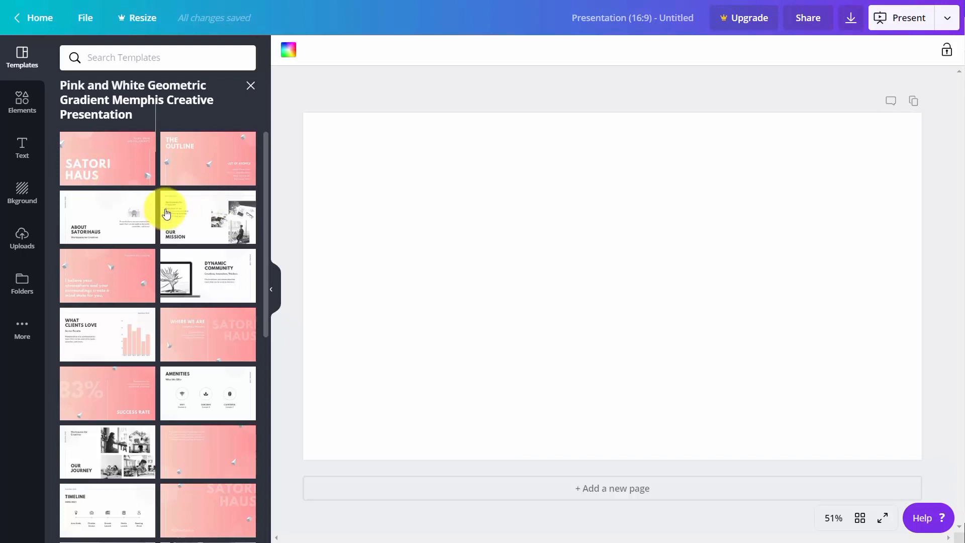
{"action": "left_click", "coordinate": [207, 213]}
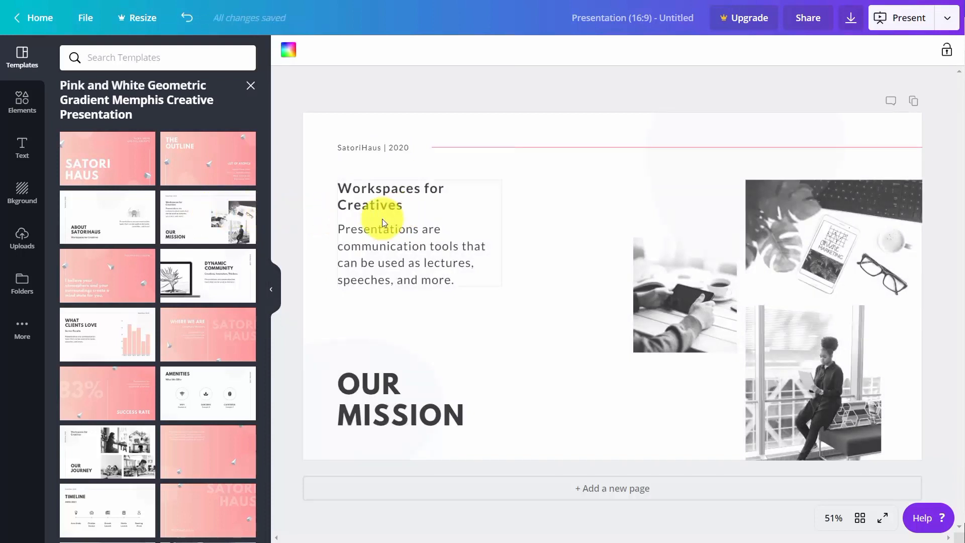
Step: Browse the available elements, including the grids, shapes, gradients and charts, and the separate photo and graphics collections
{"action": "left_click", "coordinate": [20, 104]}
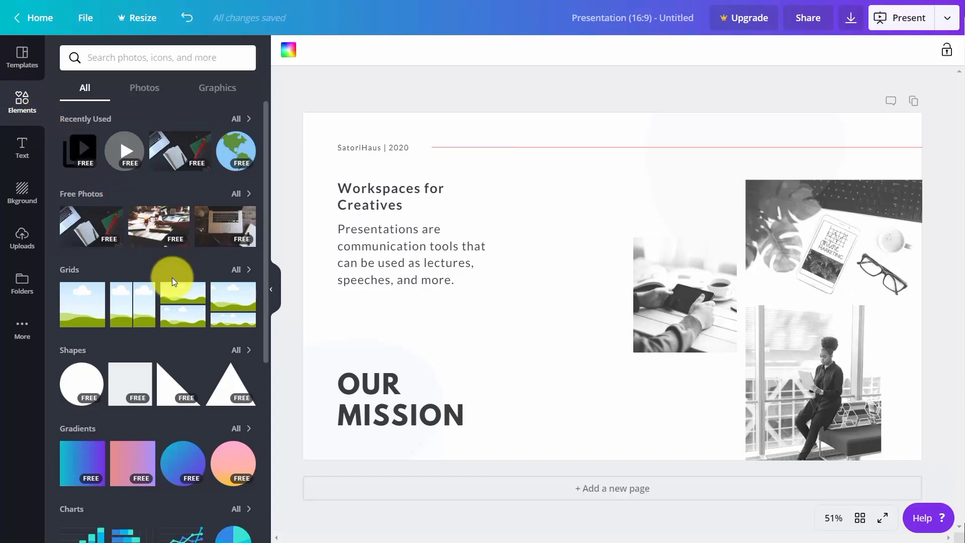
{"action": "scroll", "coordinate": [173, 277], "scroll_direction": "down", "scroll_amount": 1}
{"action": "scroll", "coordinate": [172, 278], "scroll_direction": "down", "scroll_amount": 4}
{"action": "scroll", "coordinate": [172, 278], "scroll_direction": "up", "scroll_amount": 5}
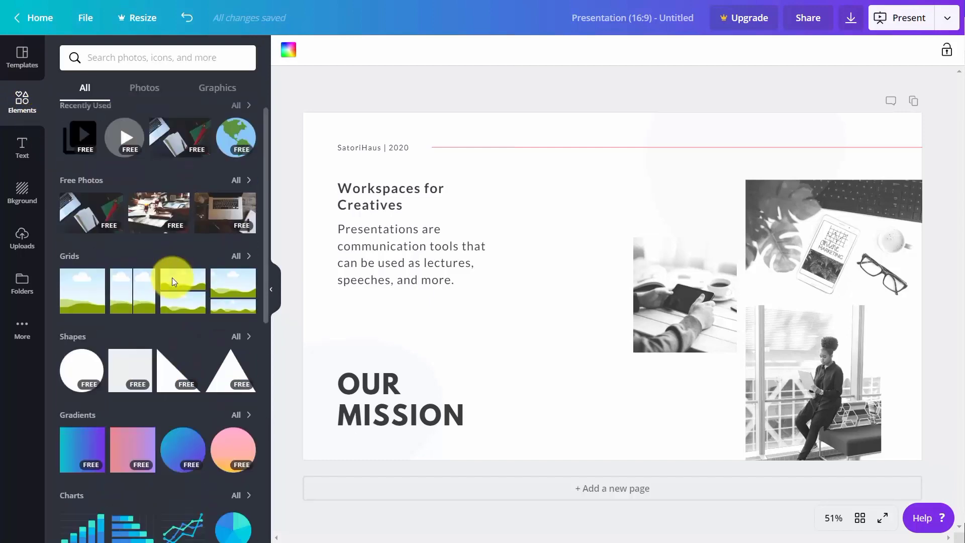
{"action": "left_click", "coordinate": [148, 89]}
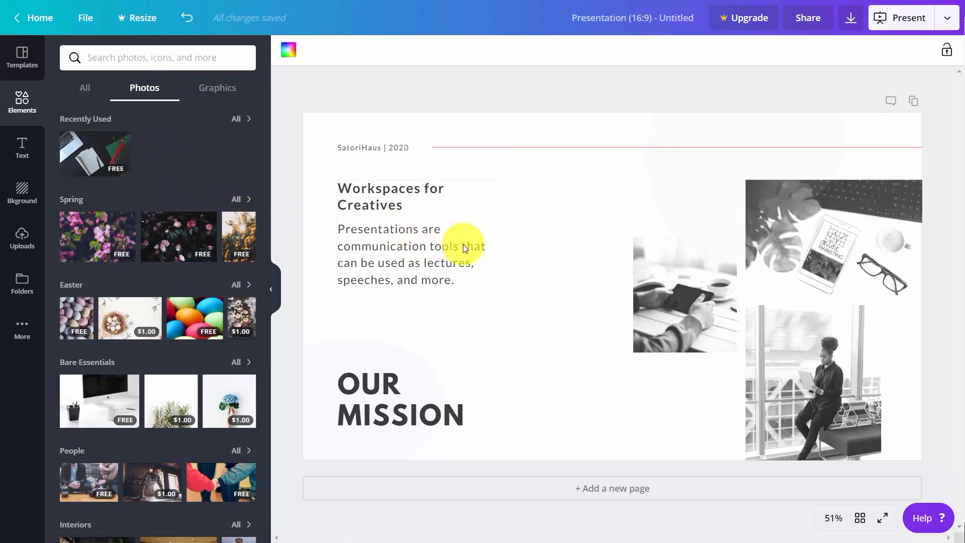
{"action": "left_click", "coordinate": [222, 90]}
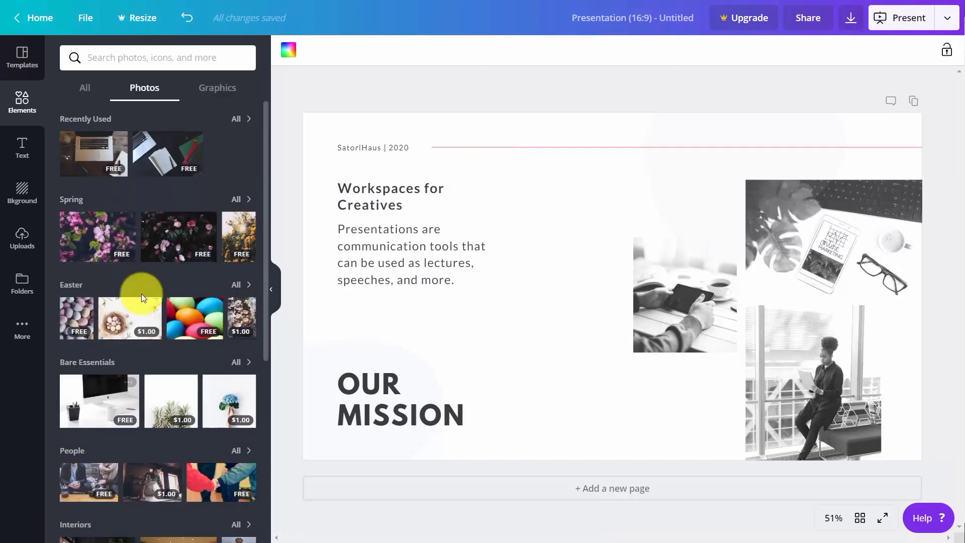
Step: Place the $1.00 Easter nest photo on the slide and view the premium image purchase for removing its watermarks
{"action": "left_click", "coordinate": [129, 320]}
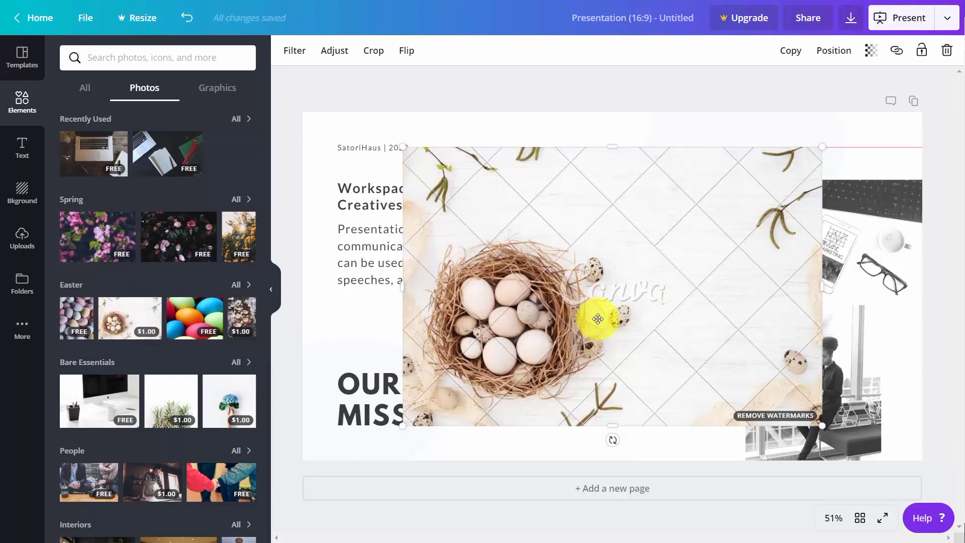
{"action": "left_click", "coordinate": [766, 419]}
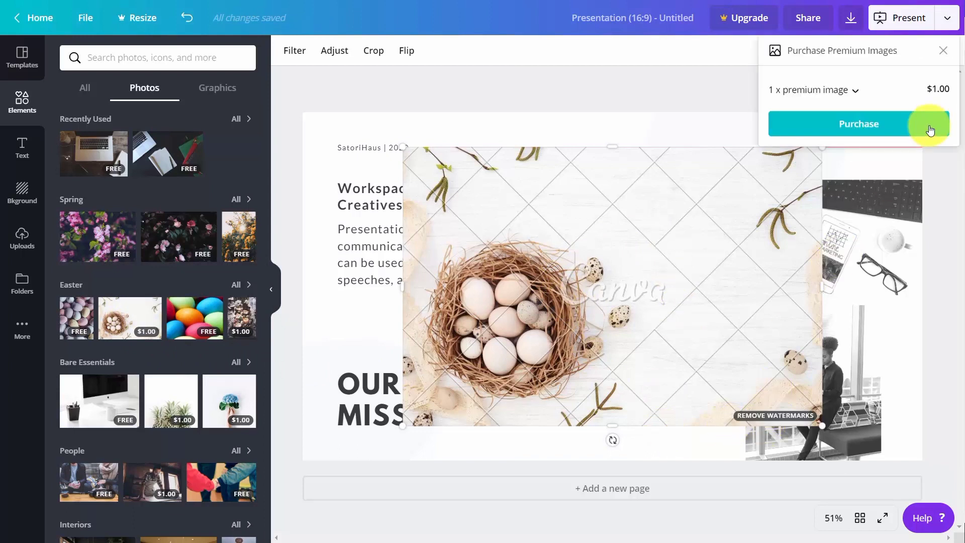
{"action": "left_click", "coordinate": [853, 125]}
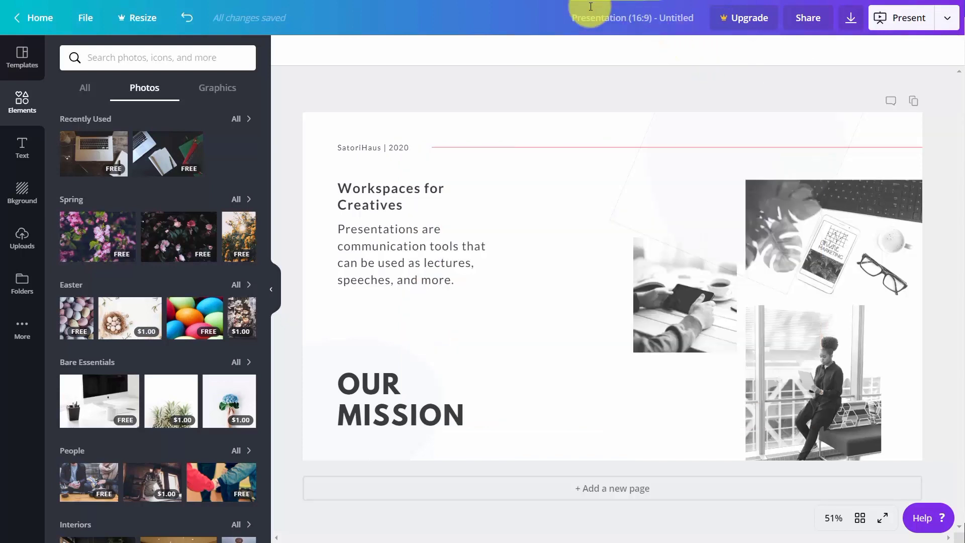
{"action": "left_click", "coordinate": [22, 56]}
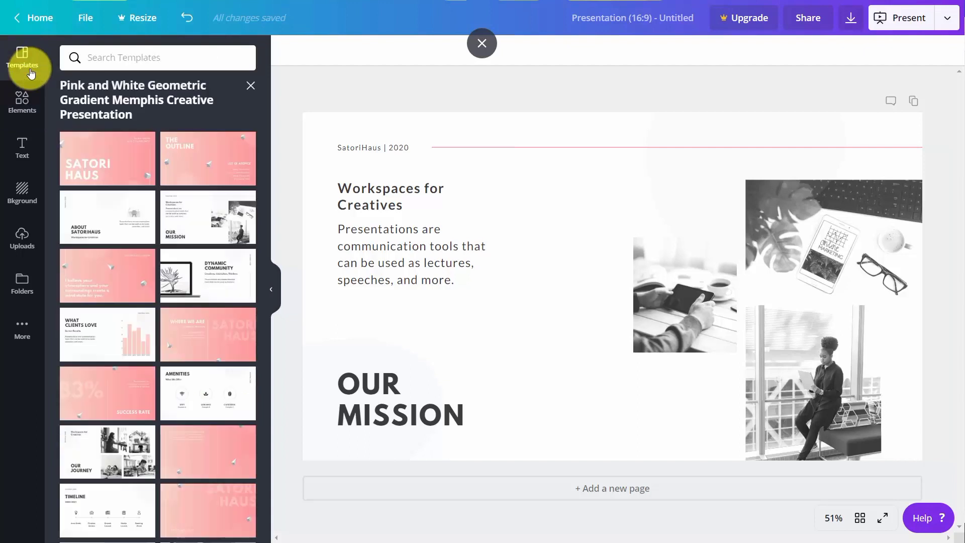
{"action": "left_click", "coordinate": [254, 88]}
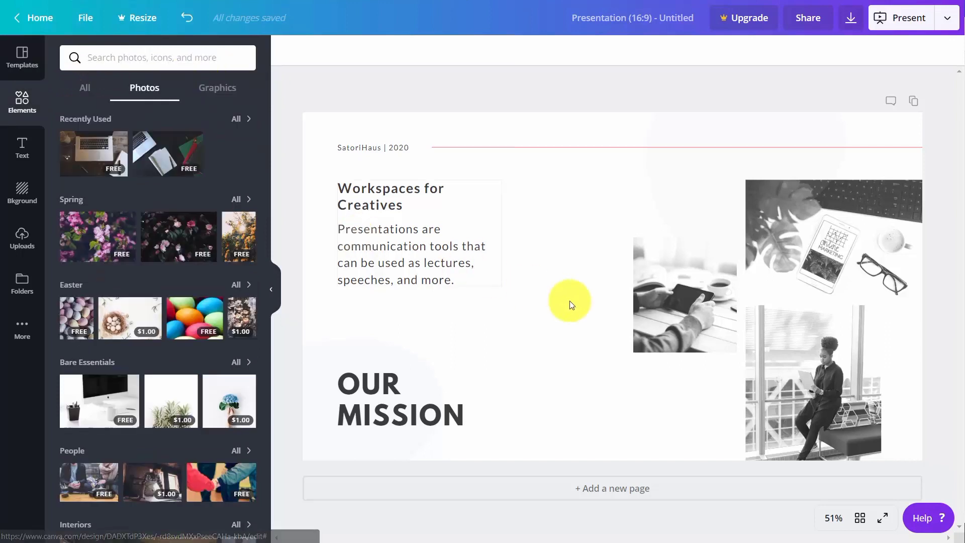
Step: Try shrinking and deleting the photo of hands holding a phone, and undo both changes
{"action": "left_click", "coordinate": [656, 276]}
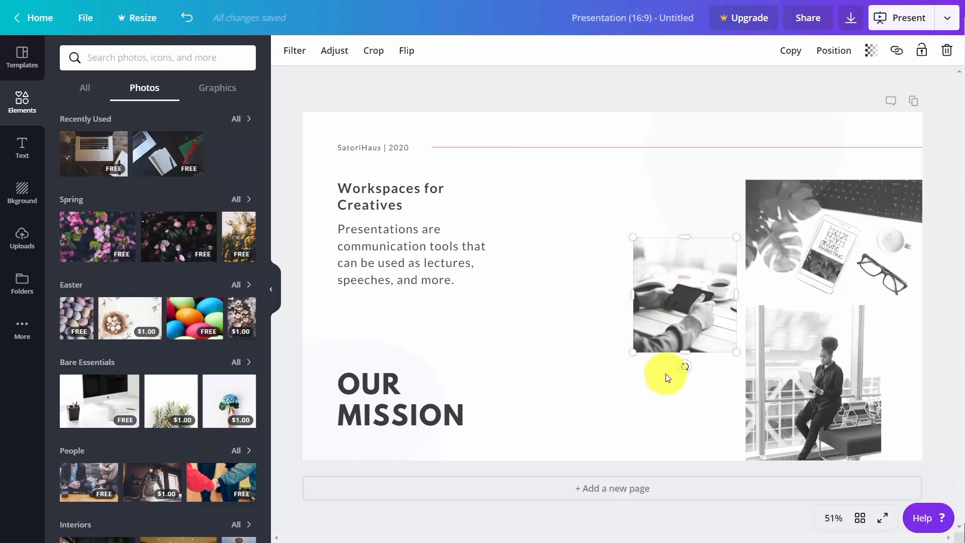
{"action": "mouse_move", "coordinate": [685, 363]}
{"action": "left_mouse_down"}
{"action": "mouse_move", "coordinate": [702, 347]}
{"action": "mouse_move", "coordinate": [685, 365]}
{"action": "mouse_move", "coordinate": [685, 345]}
{"action": "left_mouse_up"}
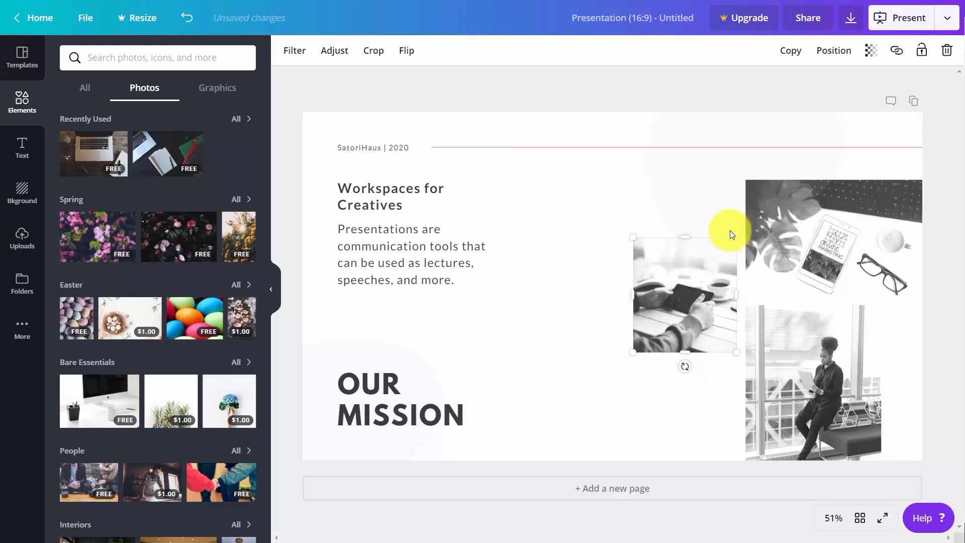
{"action": "left_click_drag", "start_coordinate": [735, 237], "coordinate": [673, 285]}
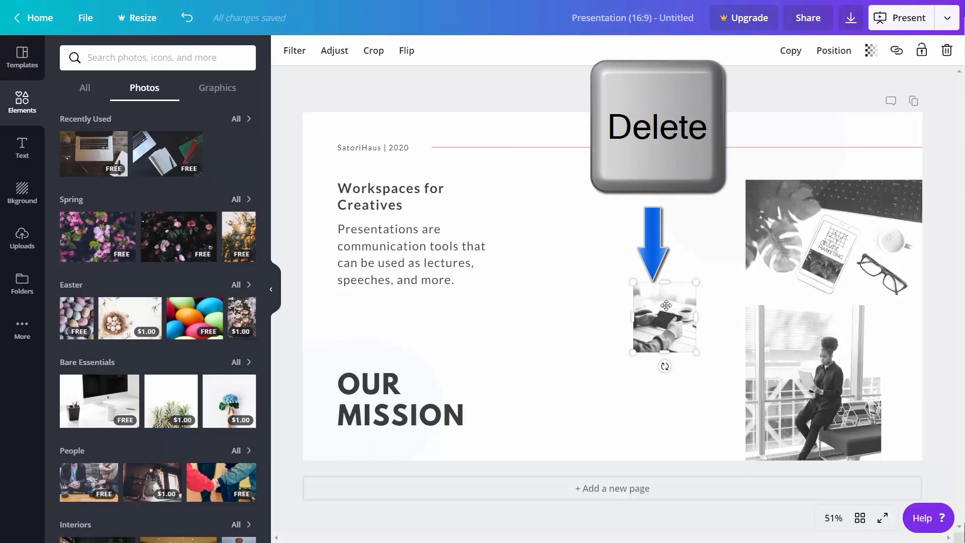
{"action": "key", "text": "Delete"}
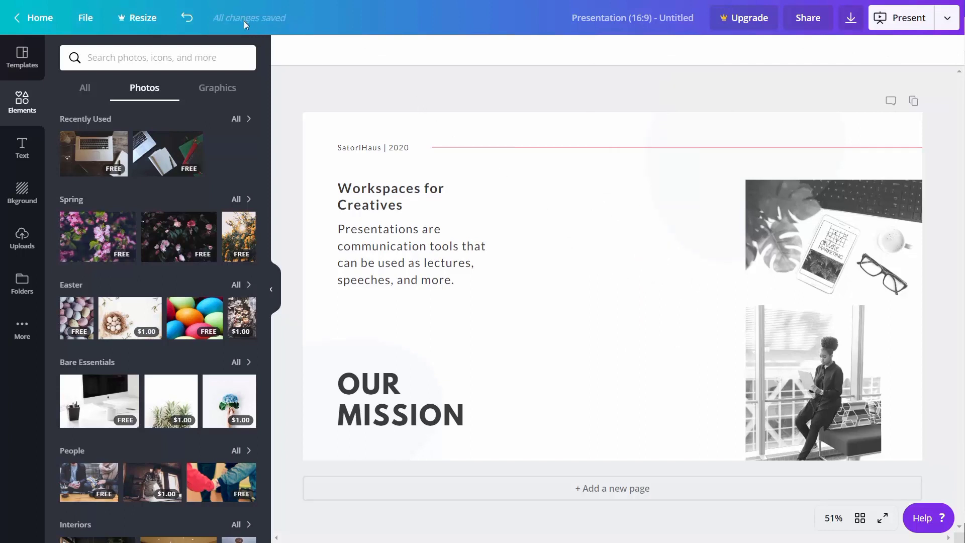
{"action": "left_click", "coordinate": [189, 21]}
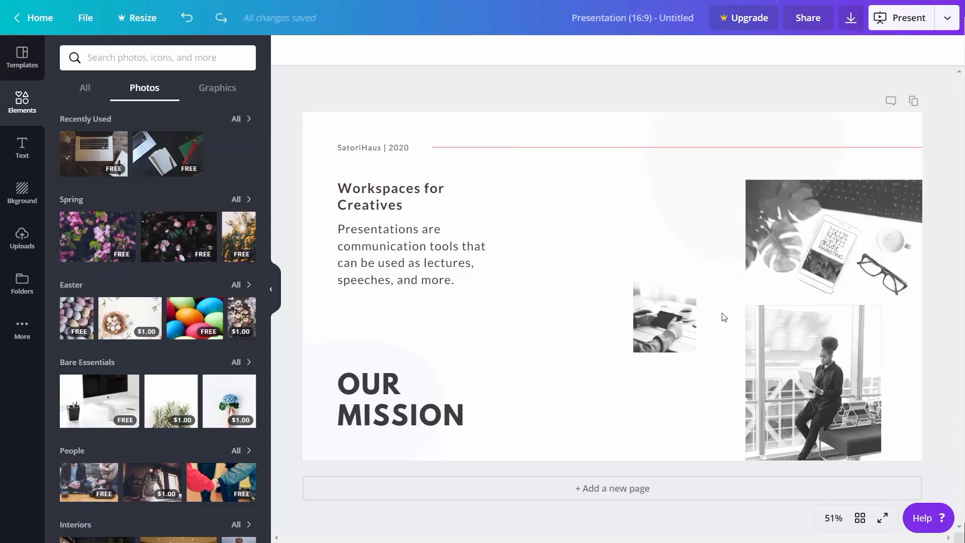
{"action": "left_click", "coordinate": [189, 21]}
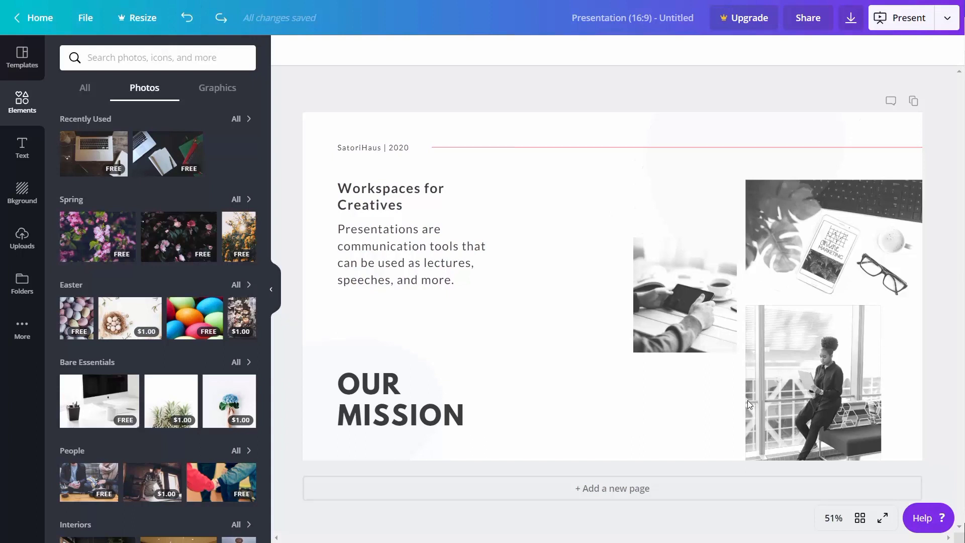
Step: Replace the photo of hands holding a phone with the recently used laptop photo, scaled down to sit beside the two remaining photos
{"action": "left_click", "coordinate": [685, 285]}
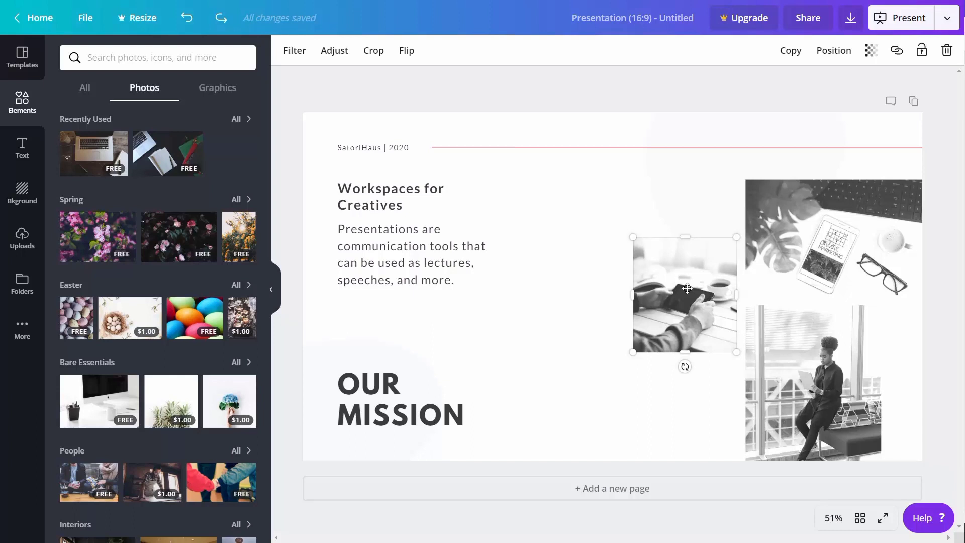
{"action": "key", "text": "Delete"}
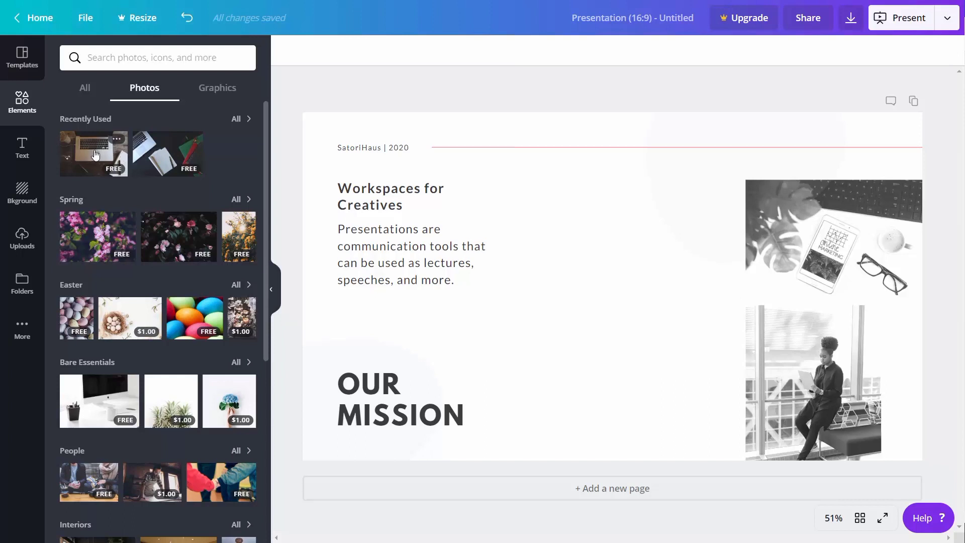
{"action": "left_click", "coordinate": [95, 155]}
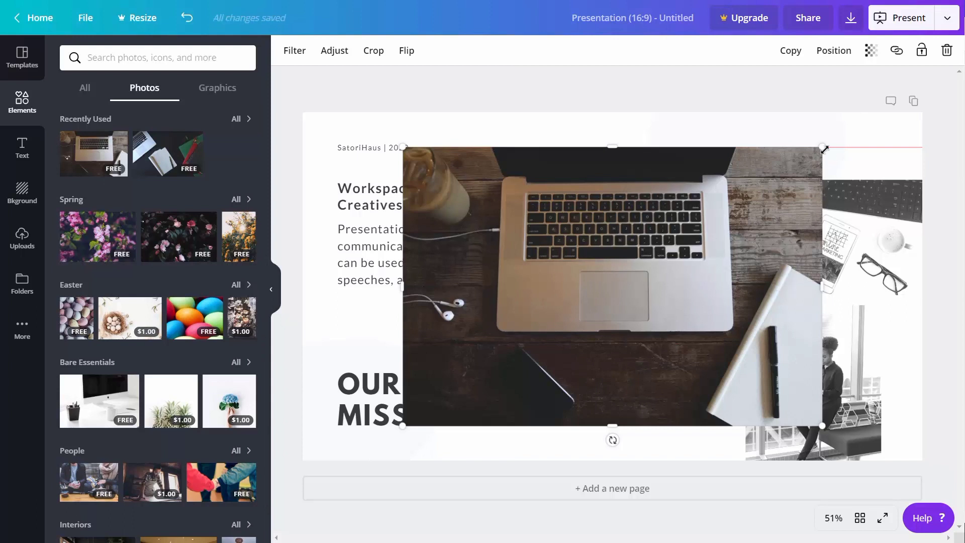
{"action": "left_click_drag", "start_coordinate": [816, 160], "coordinate": [735, 255]}
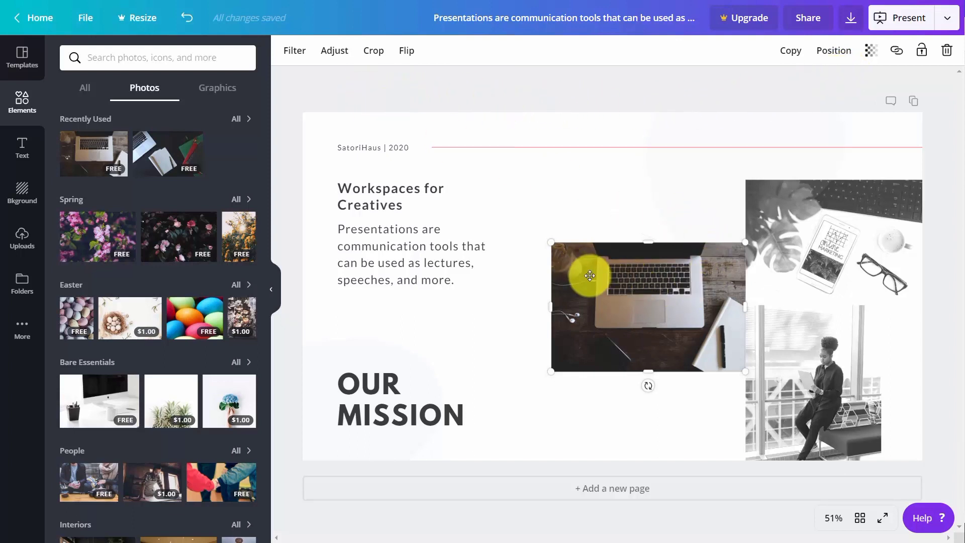
Step: Apply the Greyscale filter to the laptop photo so it matches the other slide photos
{"action": "left_click", "coordinate": [629, 237]}
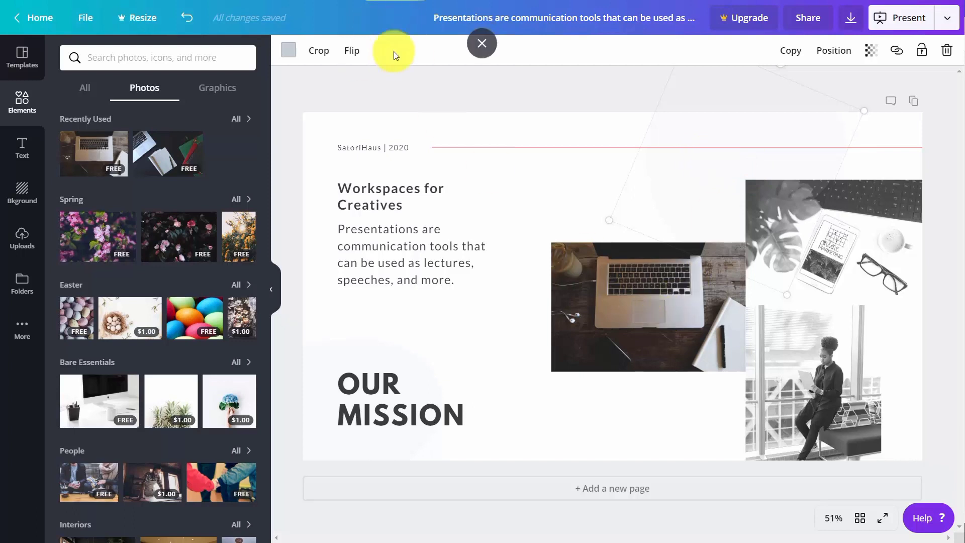
{"action": "left_click", "coordinate": [661, 290]}
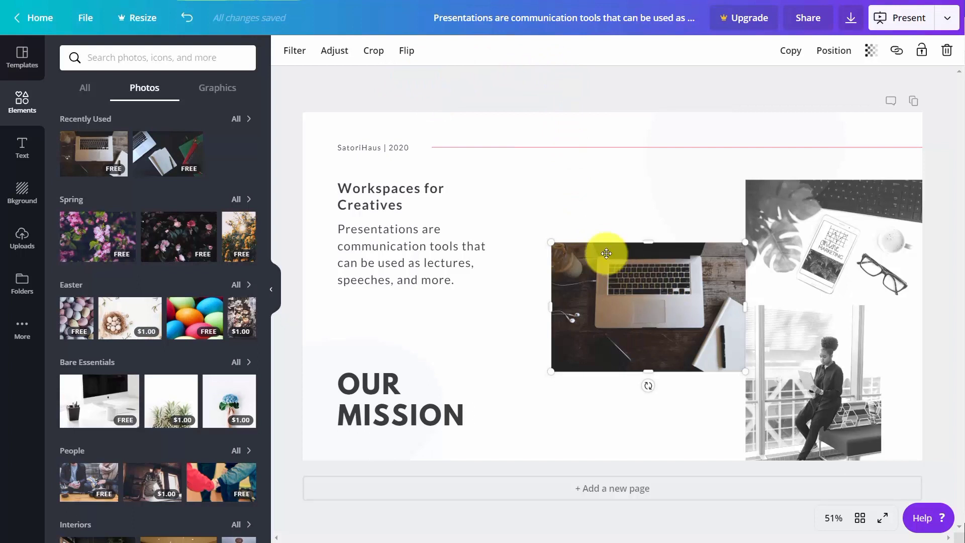
{"action": "left_click", "coordinate": [289, 52]}
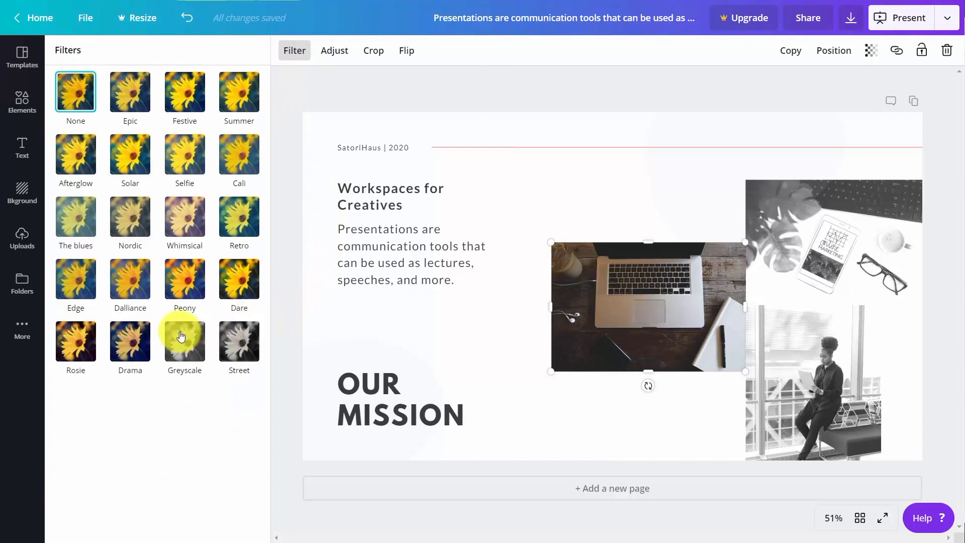
{"action": "left_click", "coordinate": [181, 336]}
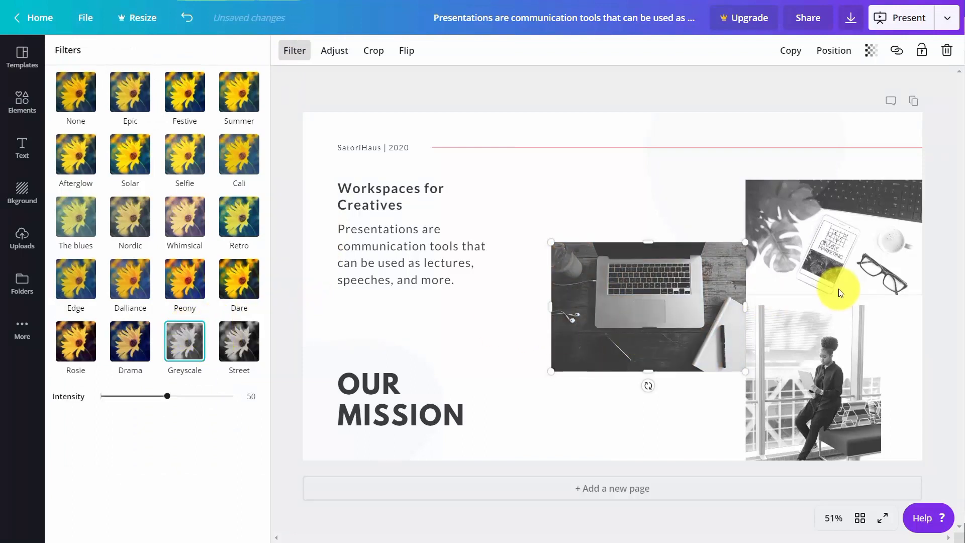
Step: View the laptop photo's adjustment and crop options without changing them, and flip the photo horizontally
{"action": "left_click", "coordinate": [340, 61]}
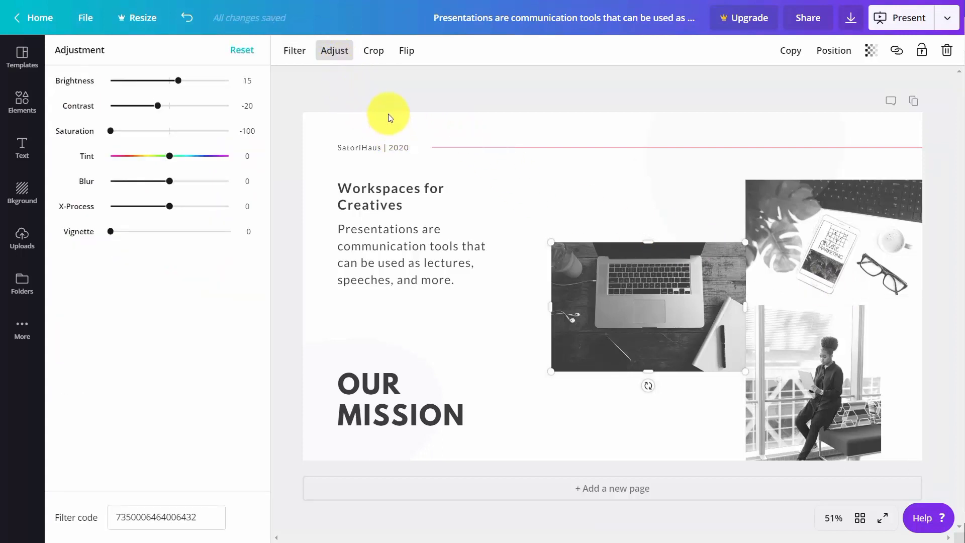
{"action": "left_click", "coordinate": [374, 53]}
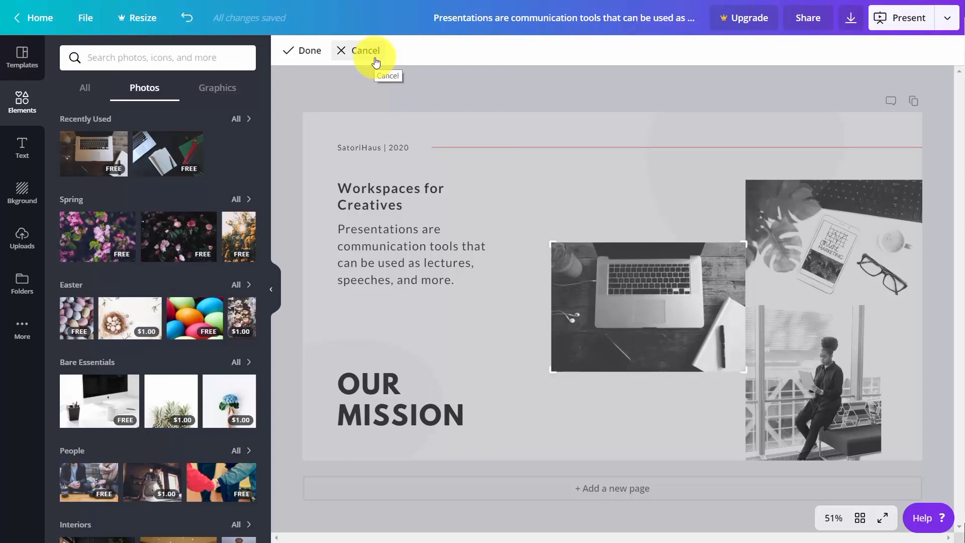
{"action": "left_click", "coordinate": [375, 62]}
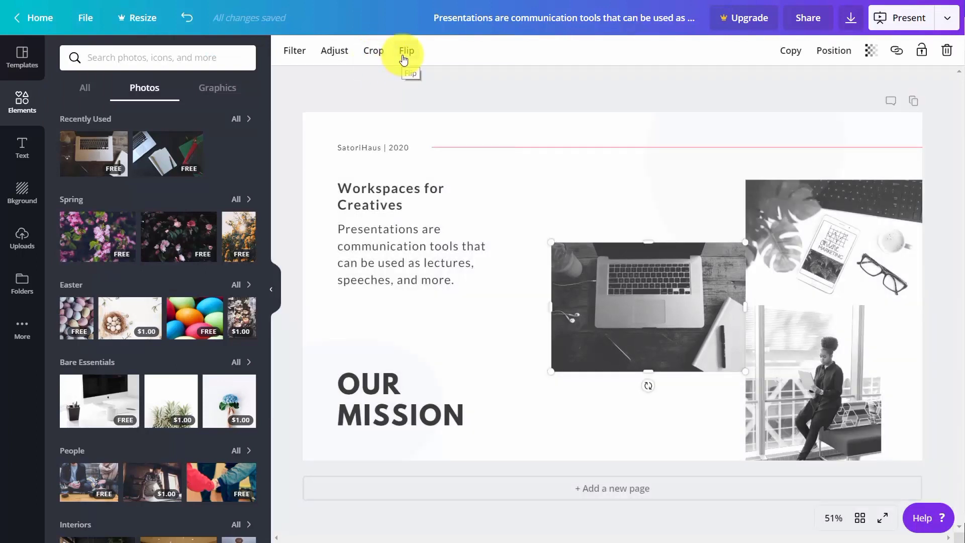
{"action": "left_click", "coordinate": [404, 55]}
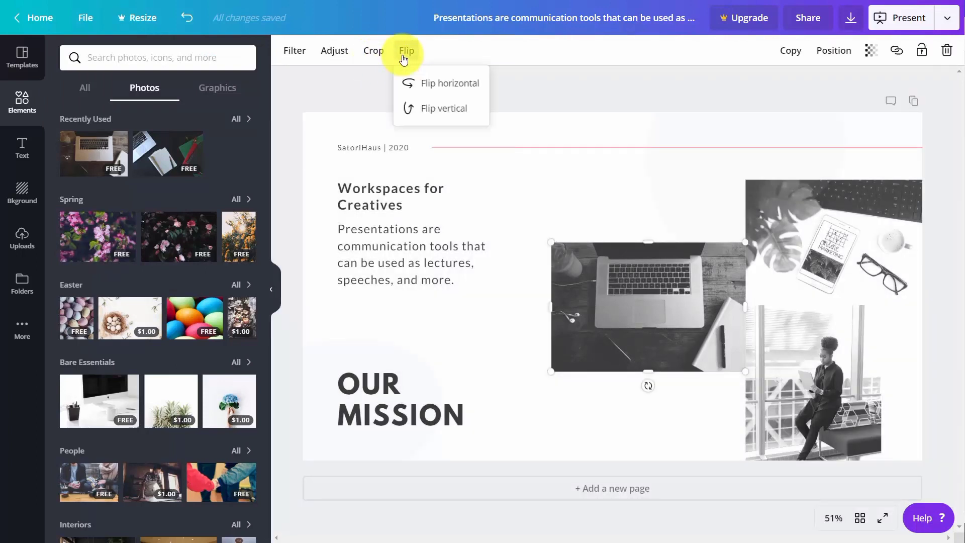
{"action": "left_click", "coordinate": [427, 90]}
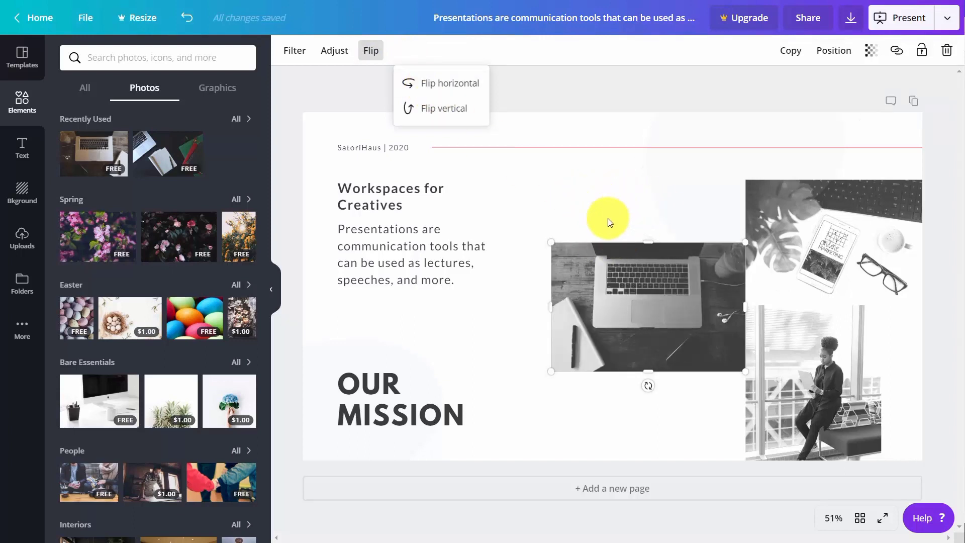
Step: Try duplicating the laptop photo and aligning it to the top of the page, removing the copy and undoing the alignment
{"action": "left_click", "coordinate": [790, 51]}
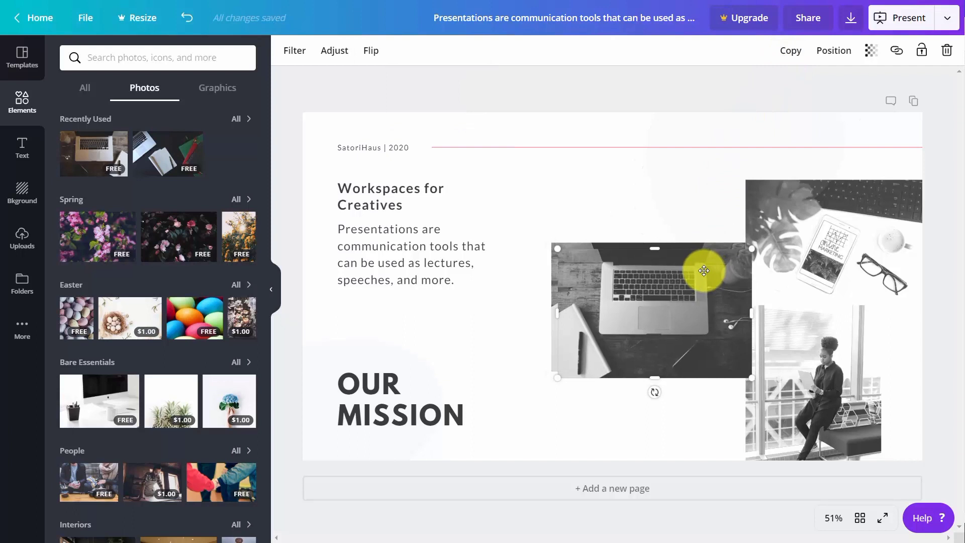
{"action": "key", "text": "Delete"}
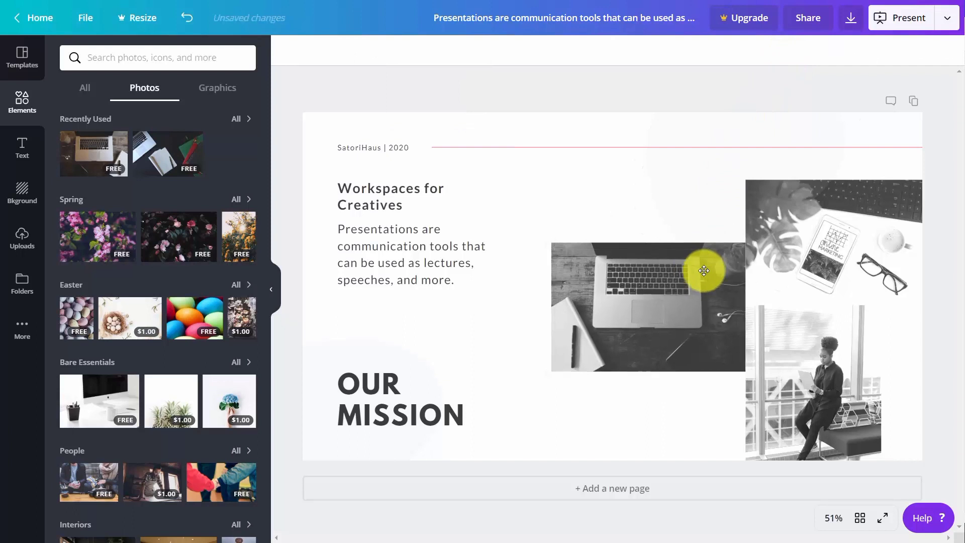
{"action": "left_click", "coordinate": [658, 309]}
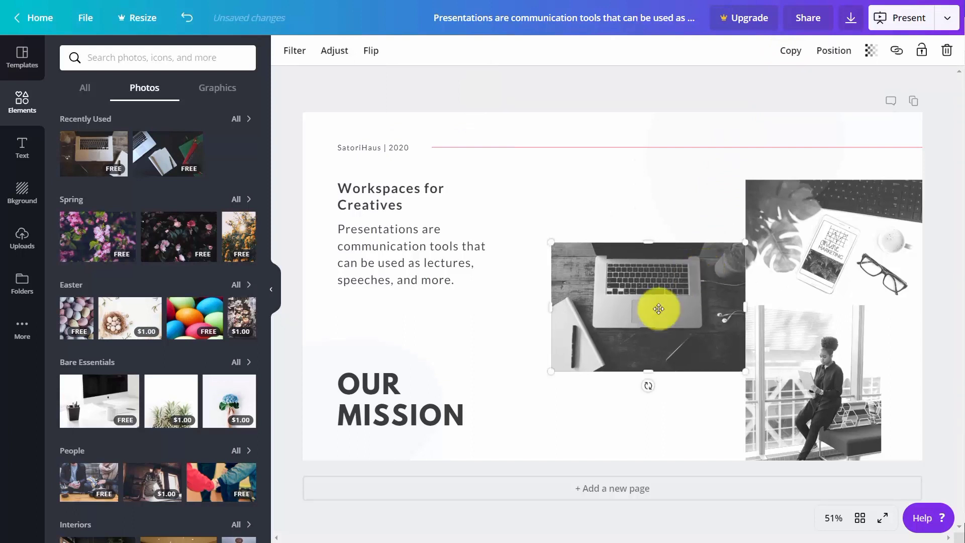
{"action": "left_click", "coordinate": [827, 52]}
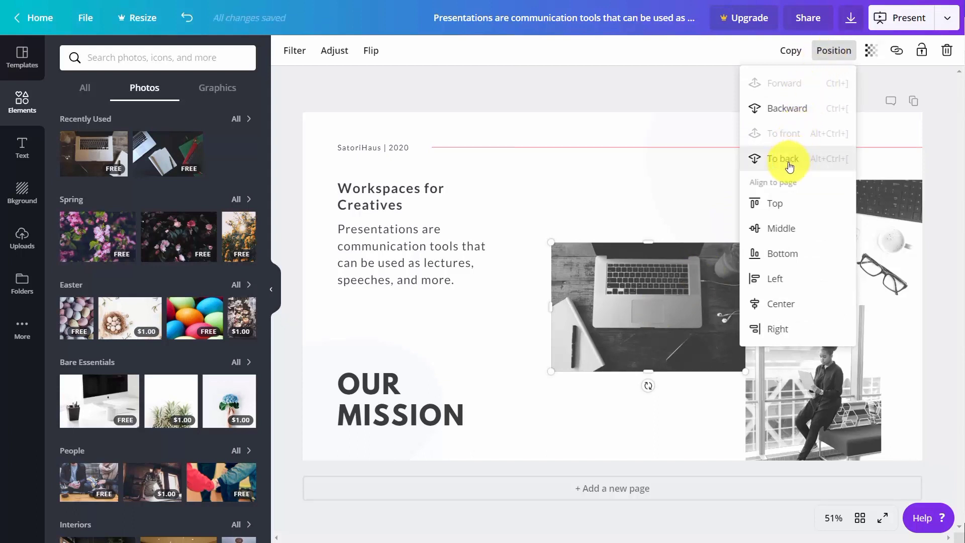
{"action": "left_click", "coordinate": [777, 206]}
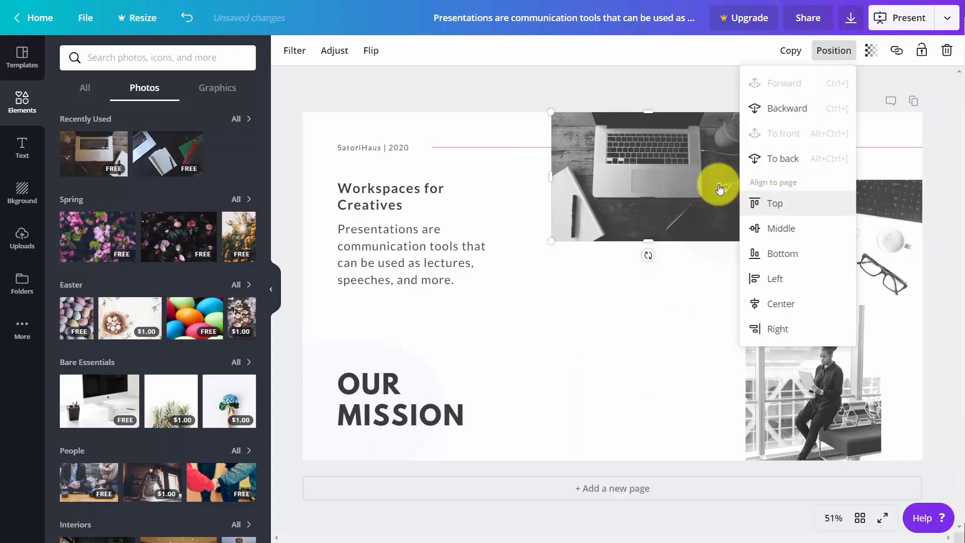
{"action": "left_click", "coordinate": [193, 25]}
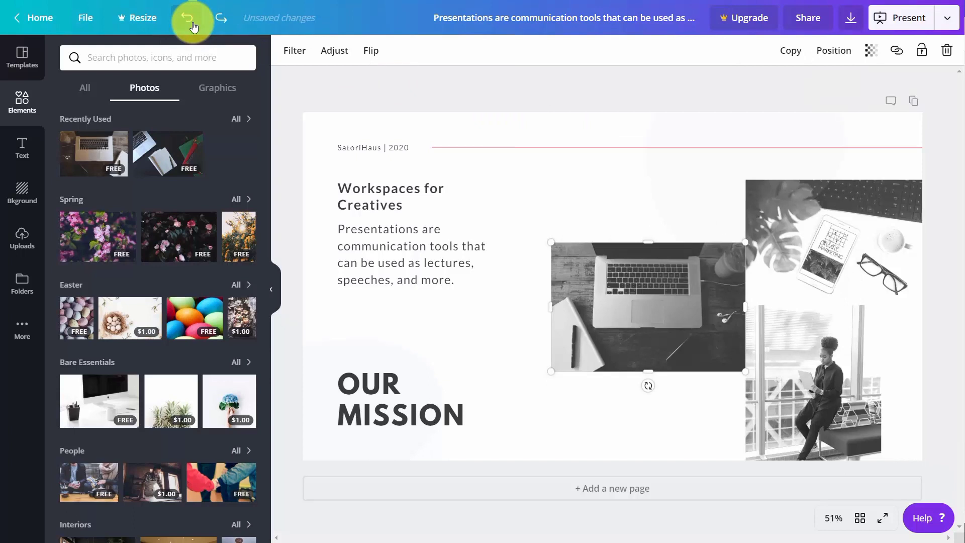
Step: Try the laptop photo's transparency setting, return it to 100, and view the link option without adding a link
{"action": "left_click", "coordinate": [872, 56]}
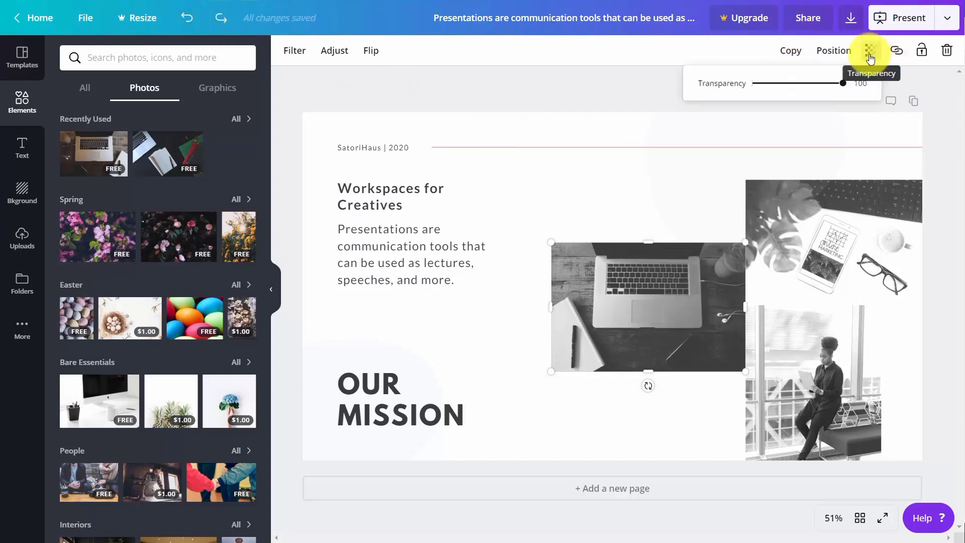
{"action": "left_click_drag", "start_coordinate": [840, 82], "coordinate": [916, 79]}
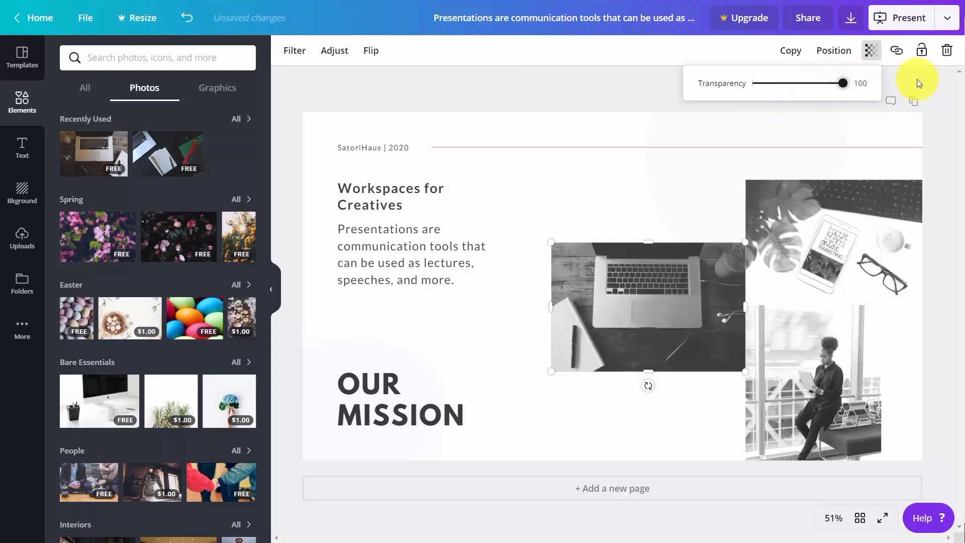
{"action": "left_click", "coordinate": [896, 52]}
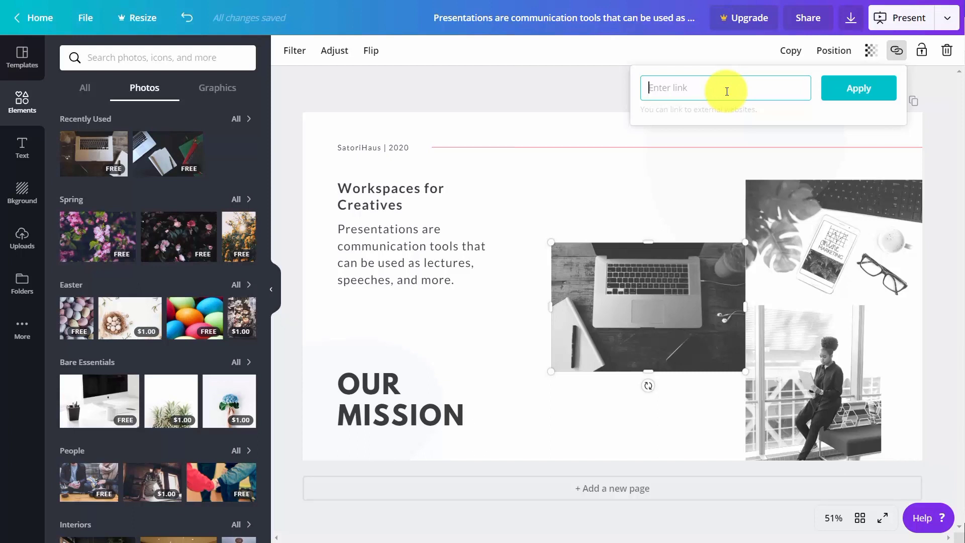
{"action": "left_click", "coordinate": [513, 77]}
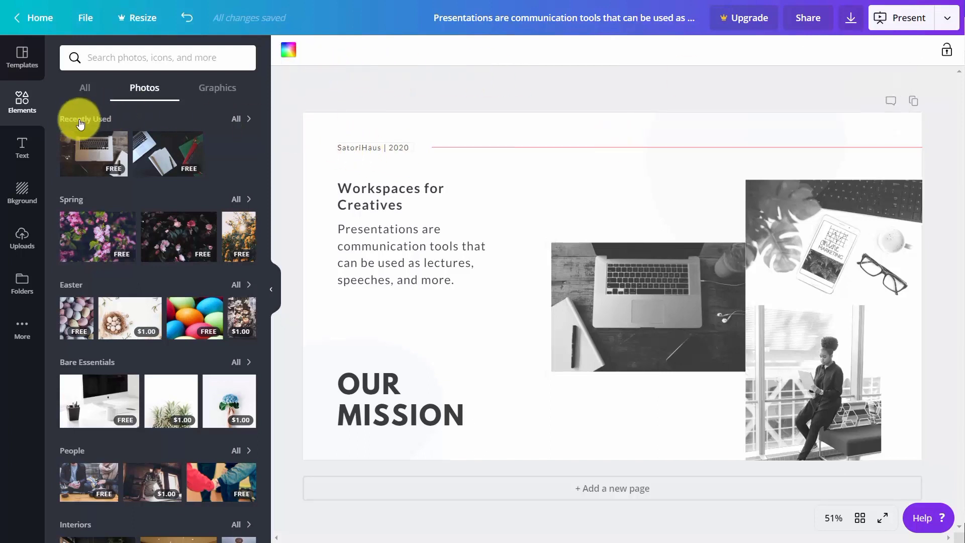
Step: Try and undo a default heading on the slide, and add the VALENCE text combination over the body text instead
{"action": "left_click", "coordinate": [21, 149]}
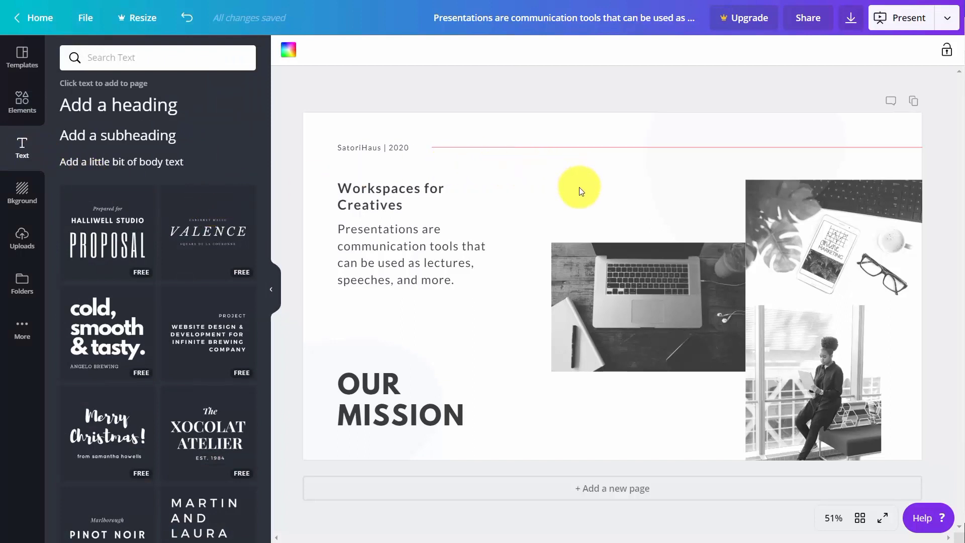
{"action": "left_click", "coordinate": [139, 110]}
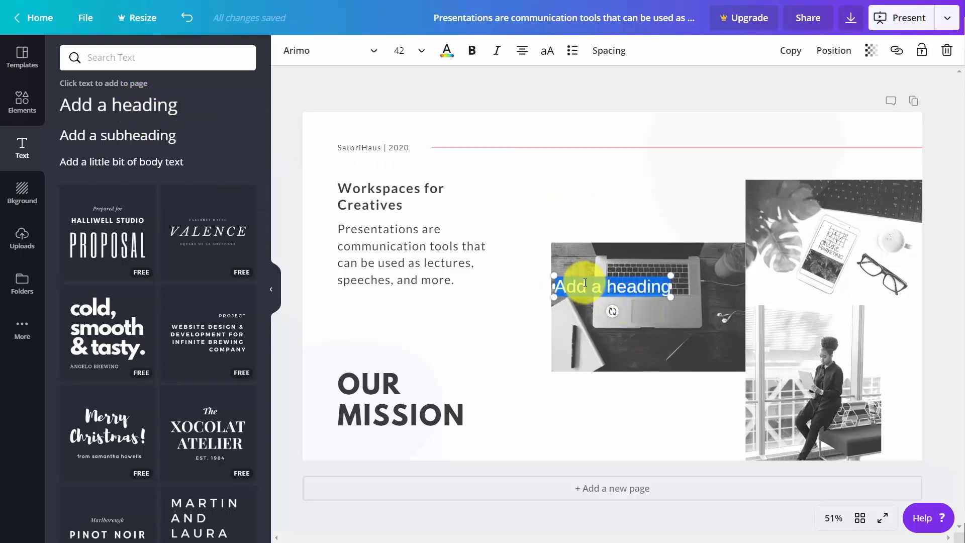
{"action": "left_click", "coordinate": [186, 18]}
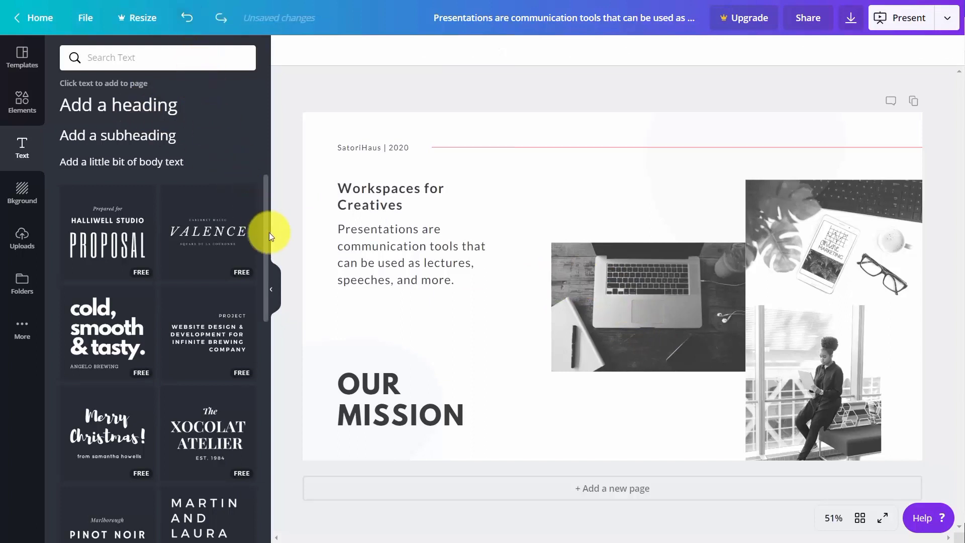
{"action": "left_click", "coordinate": [210, 231]}
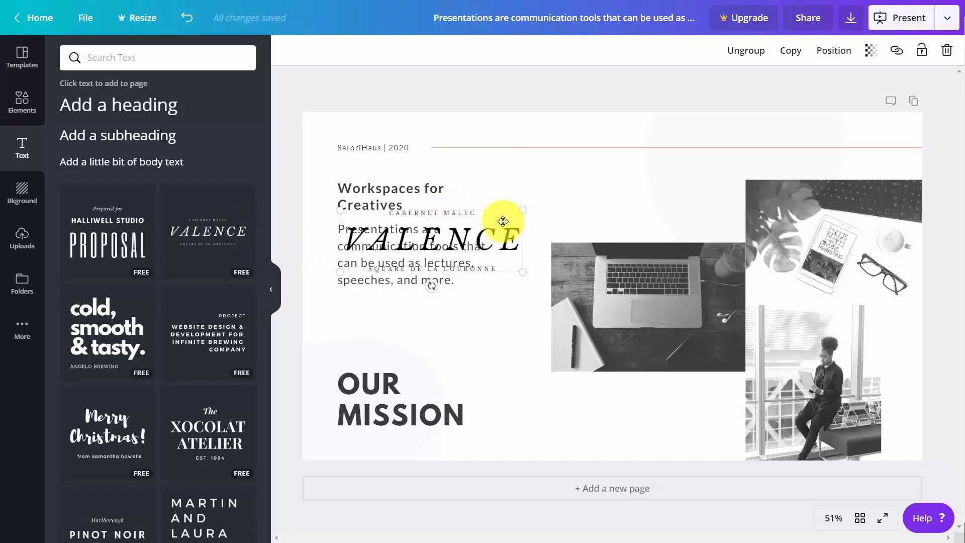
Step: Try the VALENCE text combination above the laptop photo, remove it, and view the link option for the "Workspaces for Creatives" heading
{"action": "left_click_drag", "start_coordinate": [499, 221], "coordinate": [661, 170]}
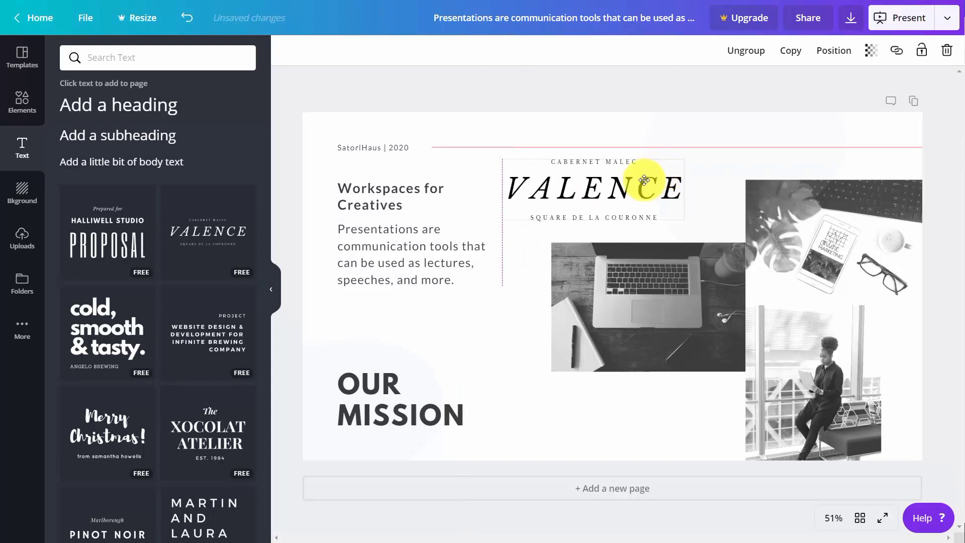
{"action": "left_click", "coordinate": [581, 206]}
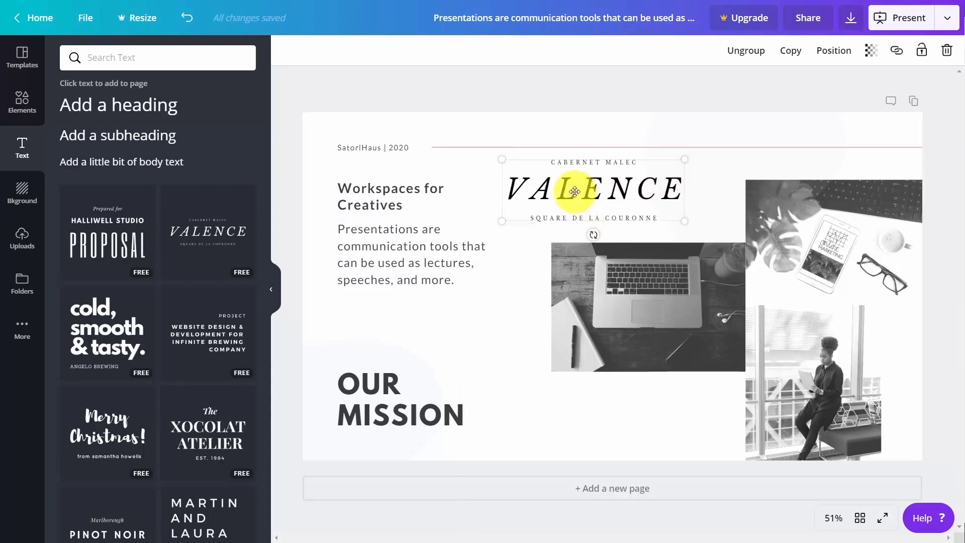
{"action": "left_click", "coordinate": [550, 187]}
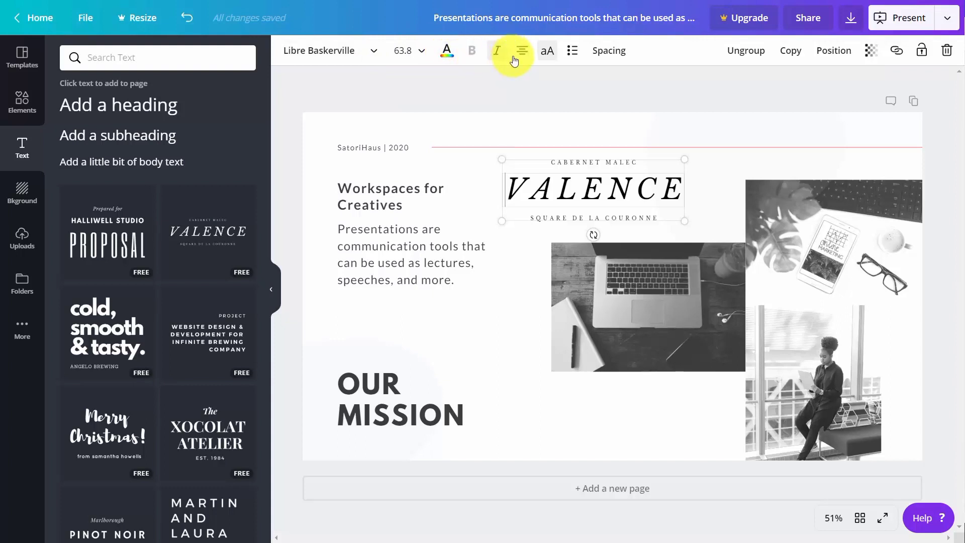
{"action": "left_click_drag", "start_coordinate": [403, 206], "coordinate": [338, 192]}
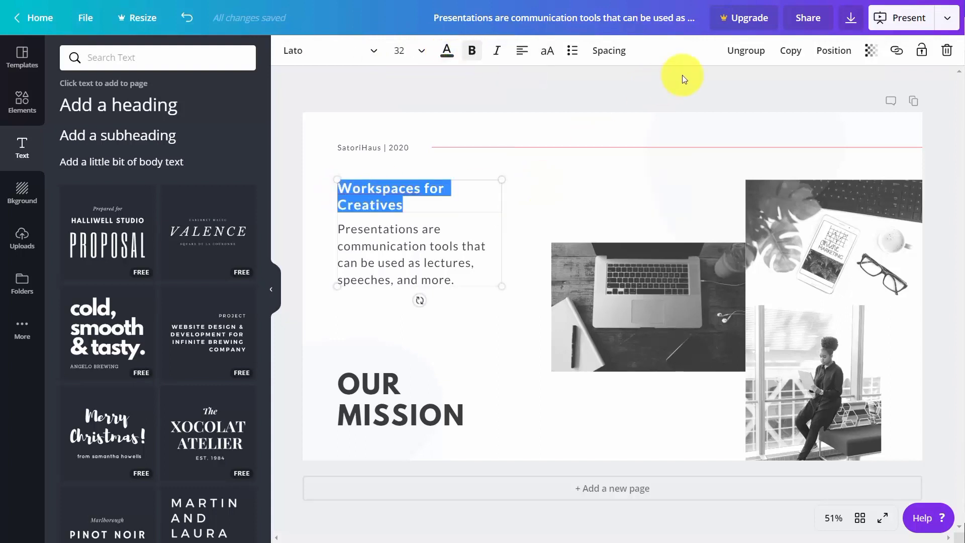
{"action": "left_click", "coordinate": [895, 54]}
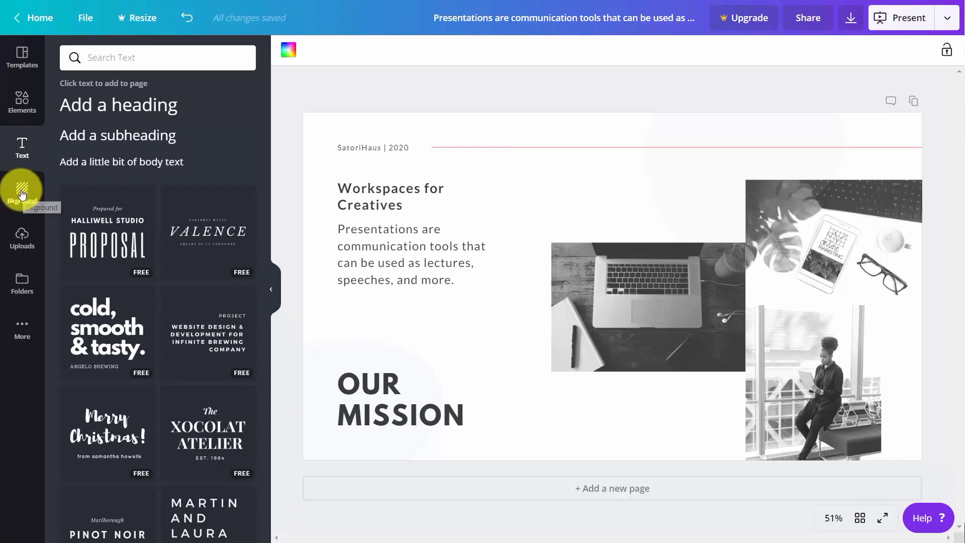
Step: Try the purple brand colour #b544a6 as the slide's solid background and undo it
{"action": "left_click", "coordinate": [21, 194]}
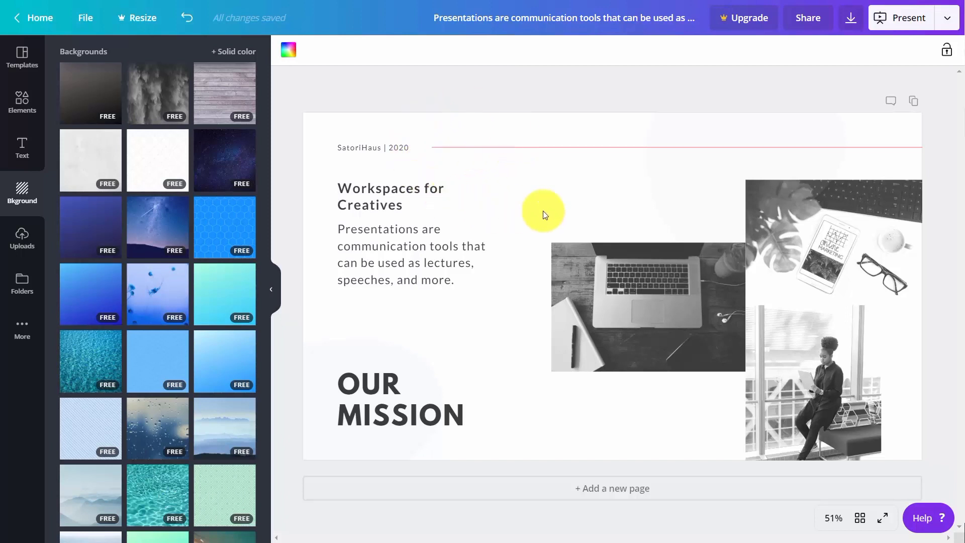
{"action": "left_click", "coordinate": [290, 53]}
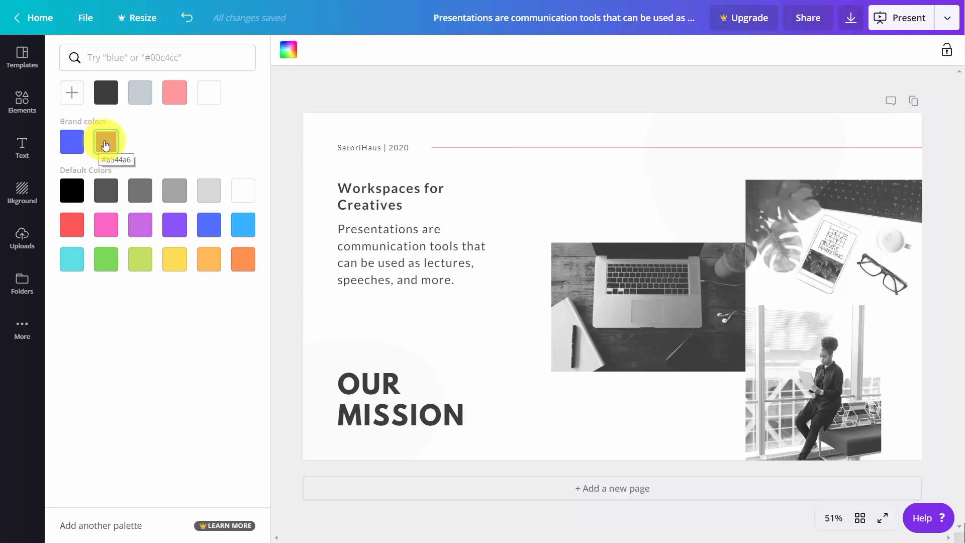
{"action": "left_click", "coordinate": [103, 144]}
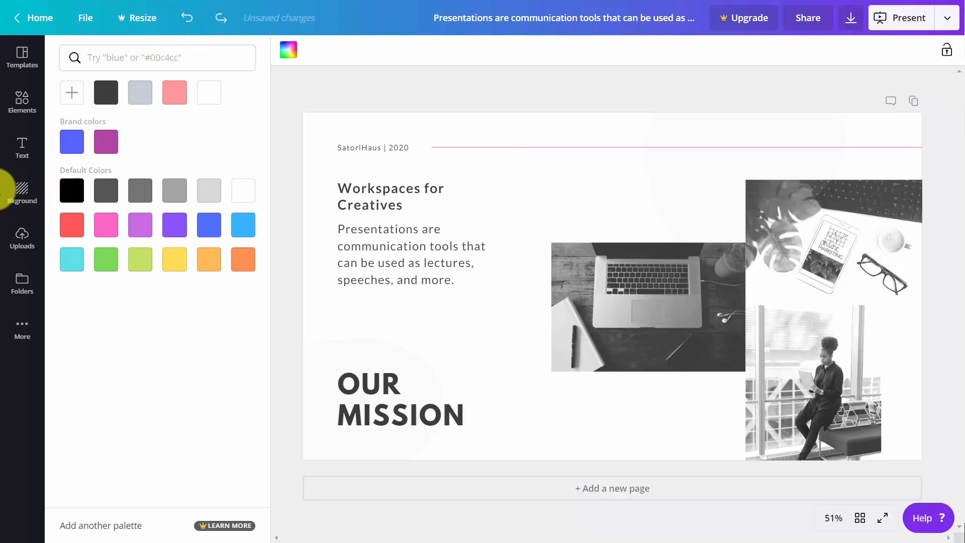
Step: Apply the blue hexagon pattern from the background library to the slide and recolour it light pink
{"action": "left_click", "coordinate": [21, 196]}
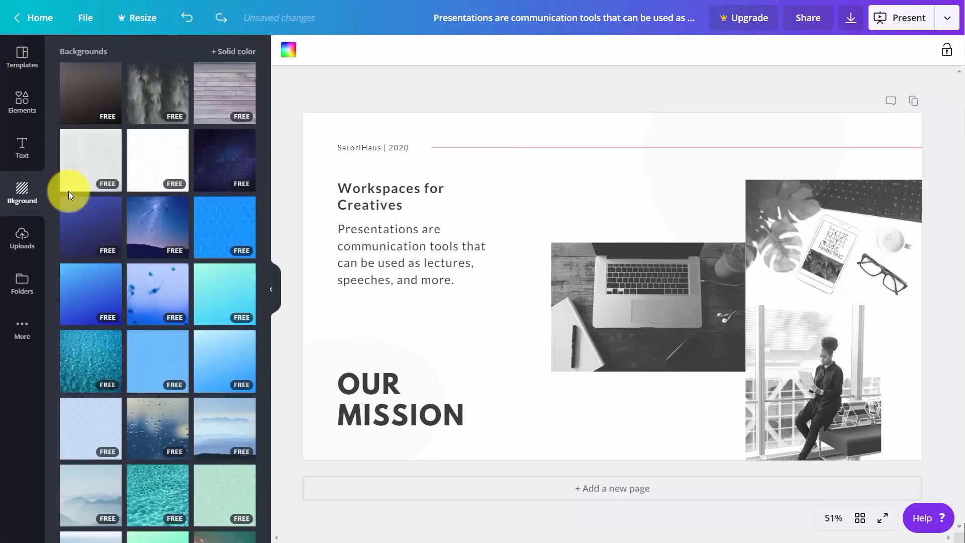
{"action": "mouse_move", "coordinate": [181, 177]}
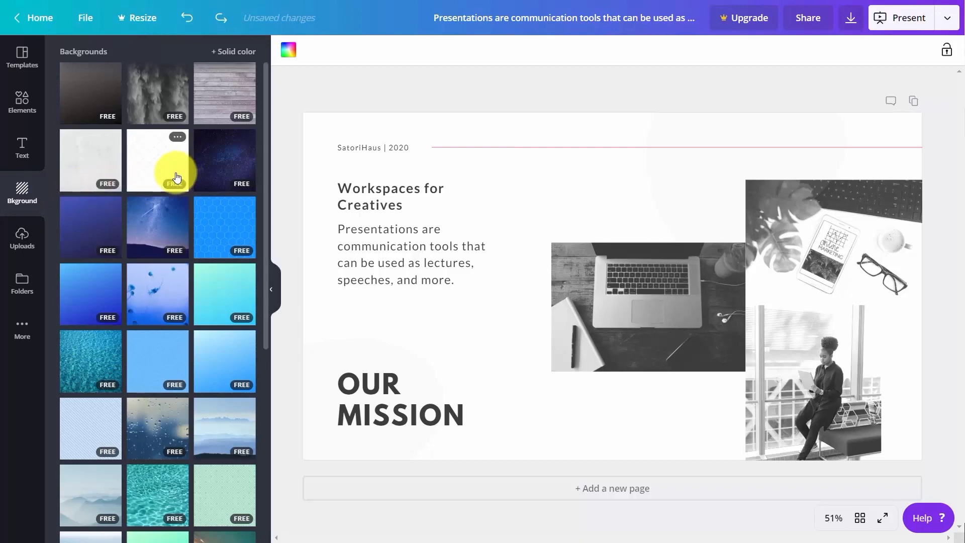
{"action": "scroll", "coordinate": [173, 177], "scroll_direction": "down", "scroll_amount": 5}
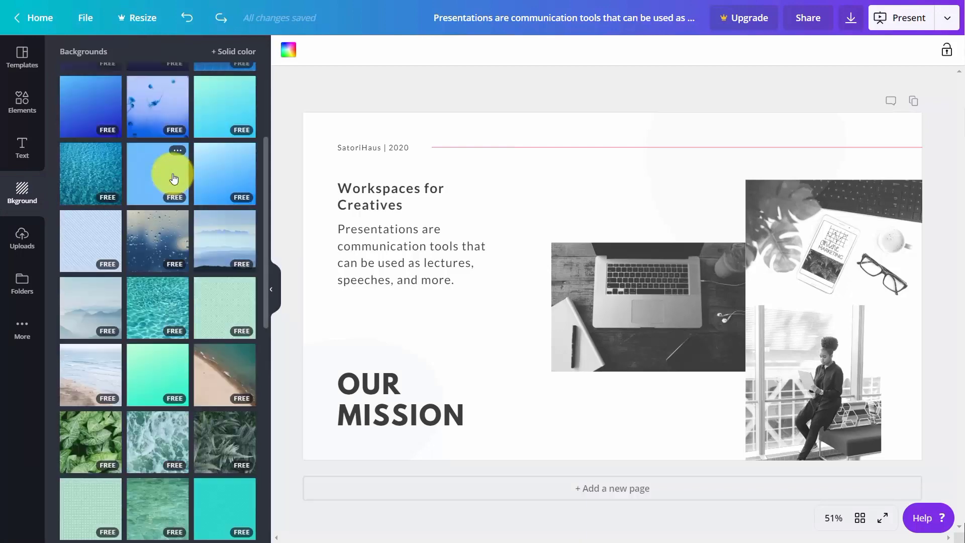
{"action": "scroll", "coordinate": [171, 180], "scroll_direction": "up", "scroll_amount": 5}
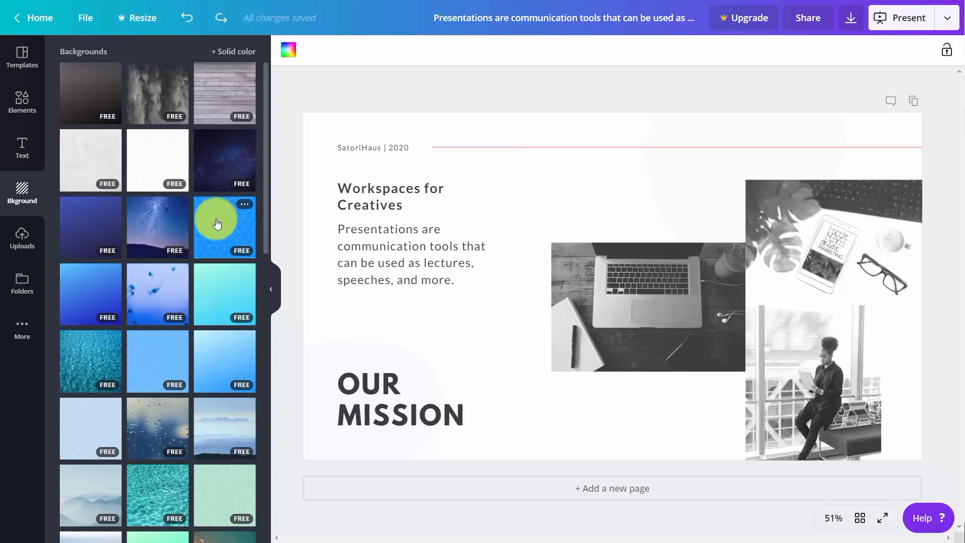
{"action": "left_click", "coordinate": [215, 221]}
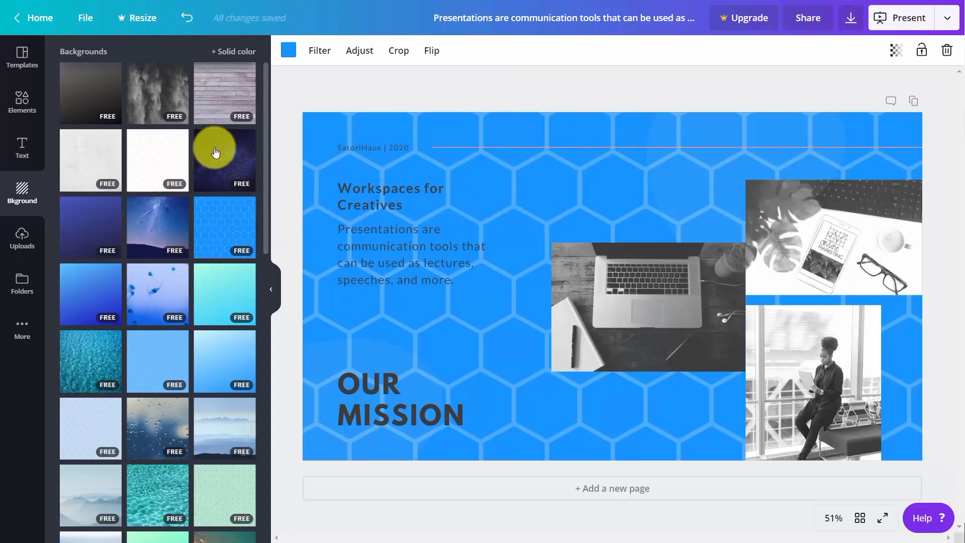
{"action": "left_click", "coordinate": [290, 51]}
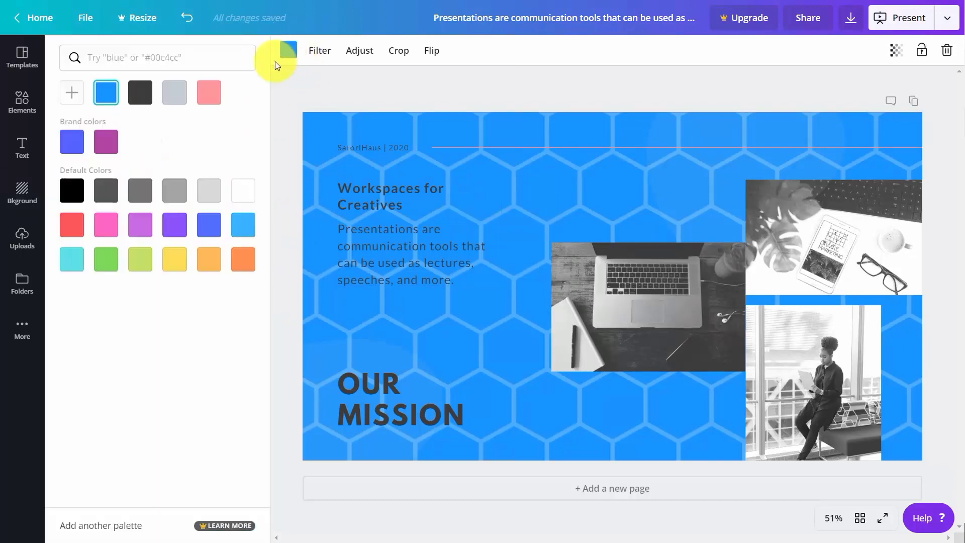
{"action": "left_click", "coordinate": [208, 100]}
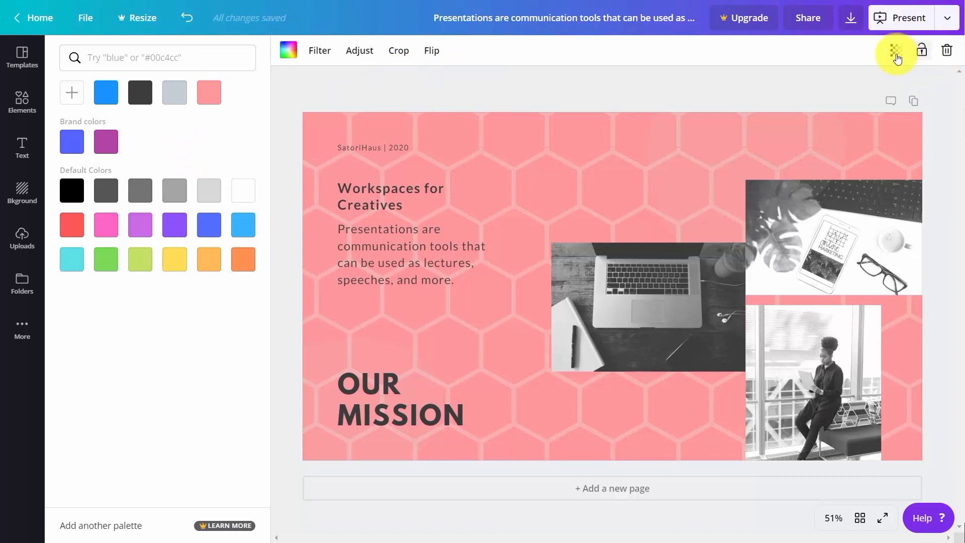
Step: View the hexagon background's transparency, keeping it at 100, and try the Greyscale and Street filters on the background
{"action": "left_click", "coordinate": [897, 56]}
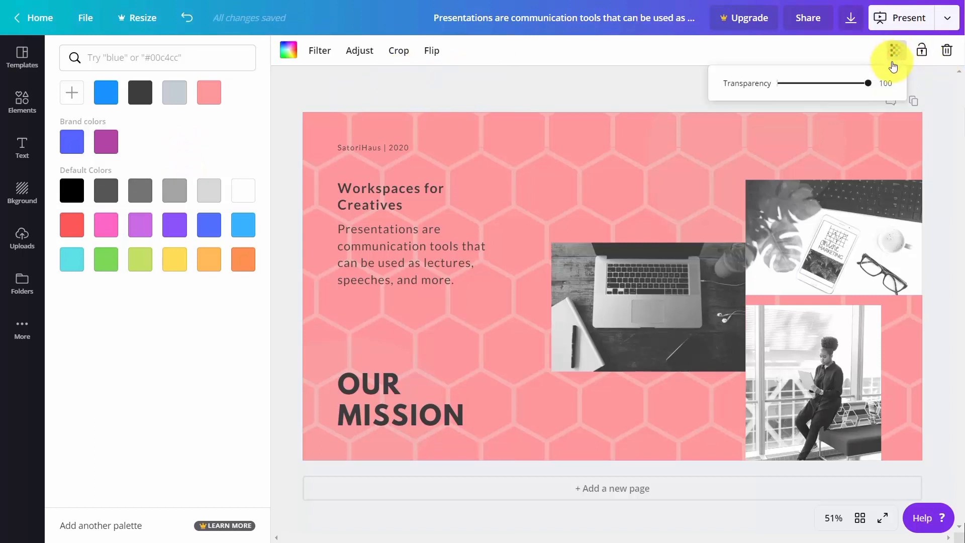
{"action": "mouse_move", "coordinate": [868, 85]}
{"action": "left_mouse_down"}
{"action": "mouse_move", "coordinate": [778, 95]}
{"action": "mouse_move", "coordinate": [885, 82]}
{"action": "left_mouse_up"}
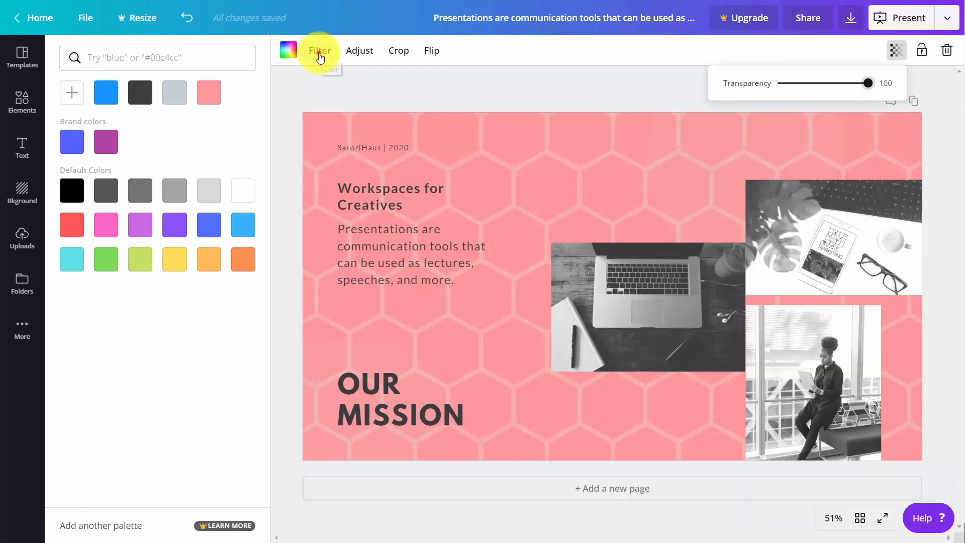
{"action": "left_click", "coordinate": [319, 53]}
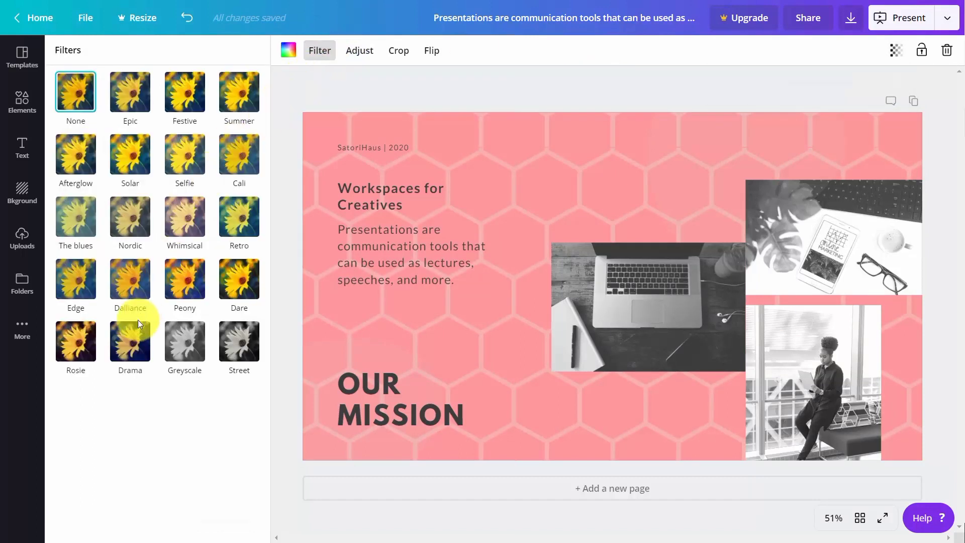
{"action": "left_click", "coordinate": [184, 347]}
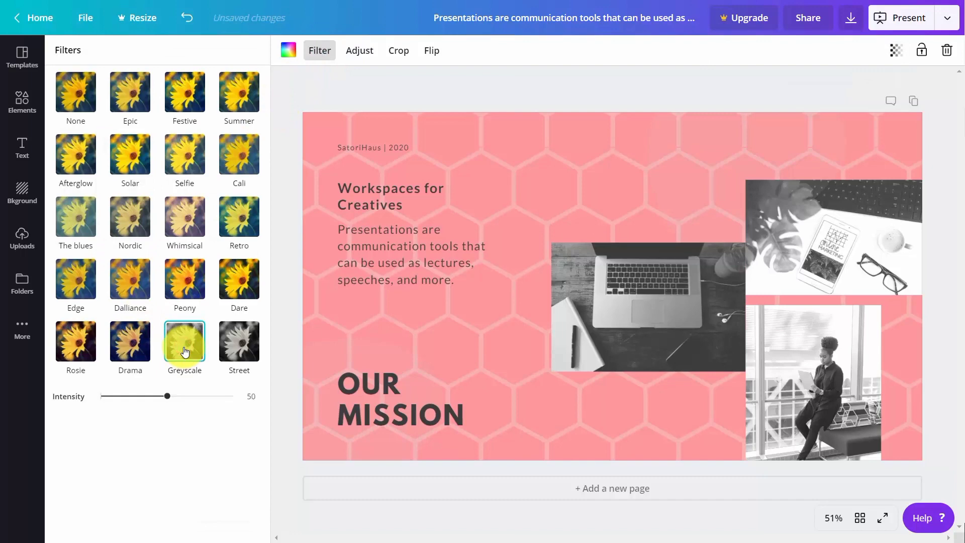
{"action": "left_click", "coordinate": [229, 353]}
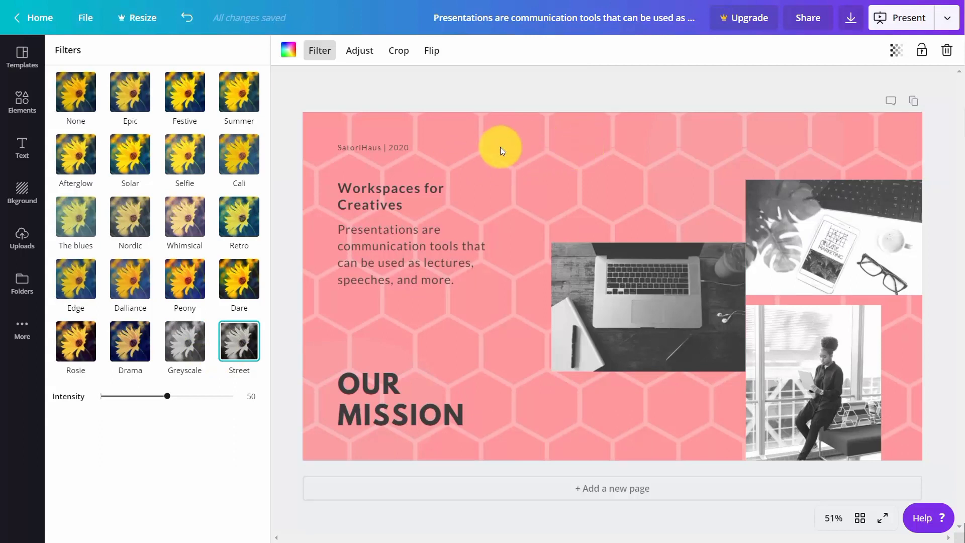
{"action": "left_click", "coordinate": [469, 315]}
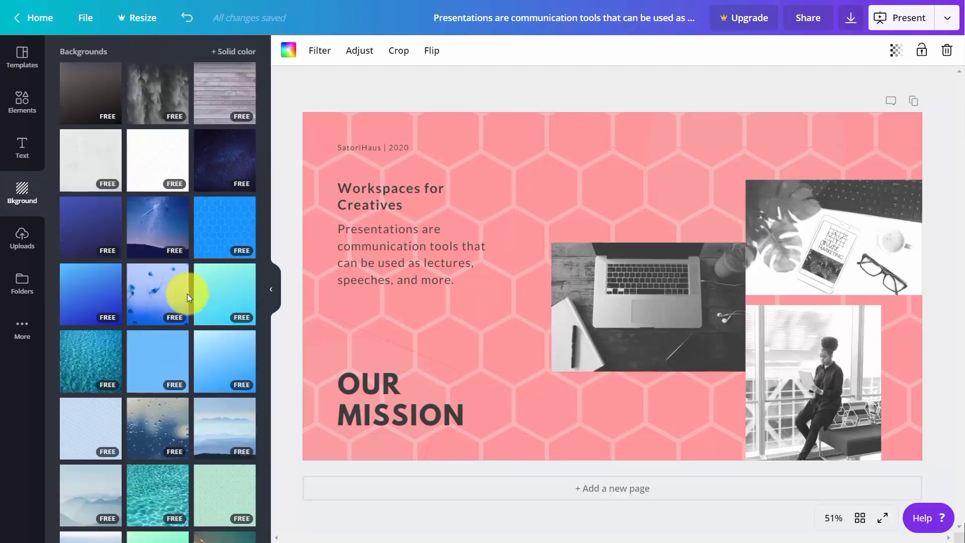
Step: Replace the slide's background with the blue gradient and delete the laptop photo
{"action": "left_click", "coordinate": [110, 298]}
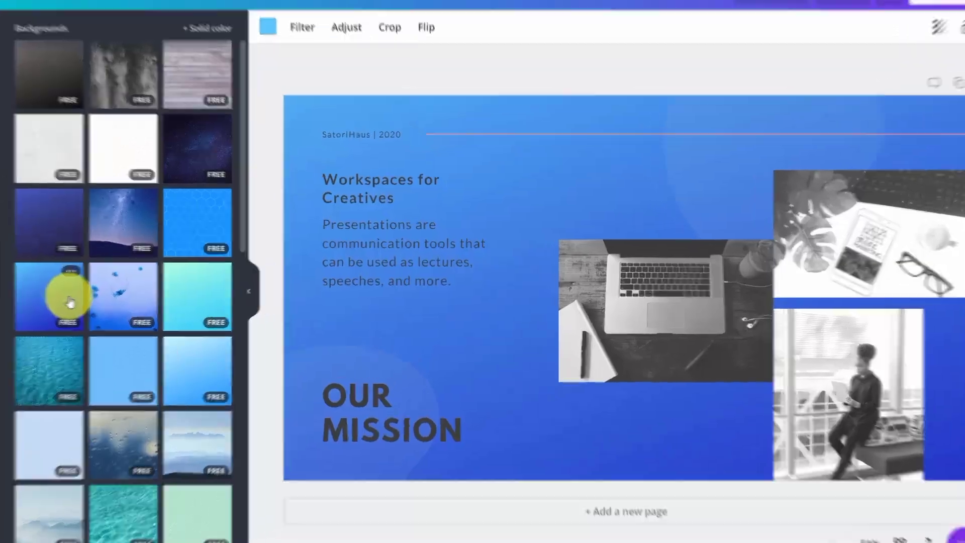
{"action": "left_click", "coordinate": [442, 93]}
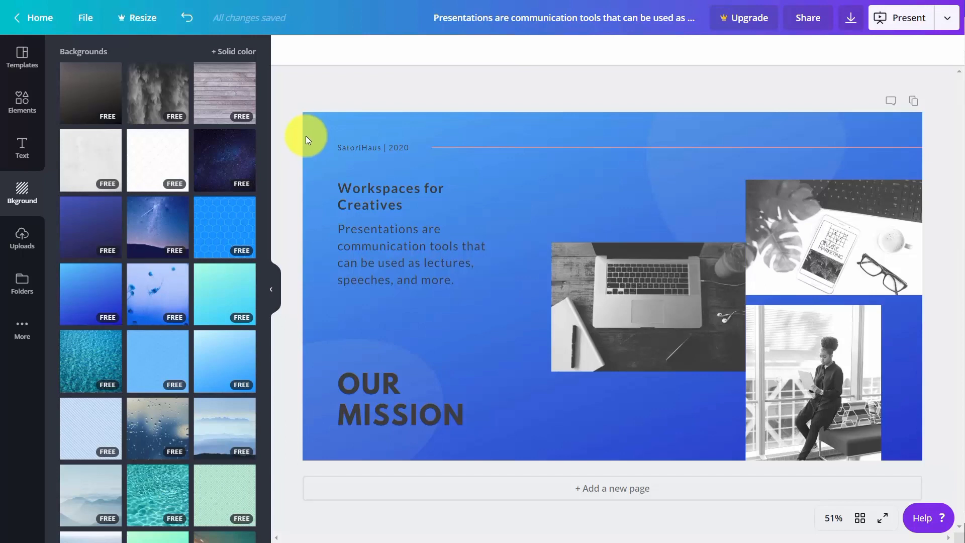
{"action": "left_click", "coordinate": [799, 224]}
{"action": "left_click", "coordinate": [598, 290]}
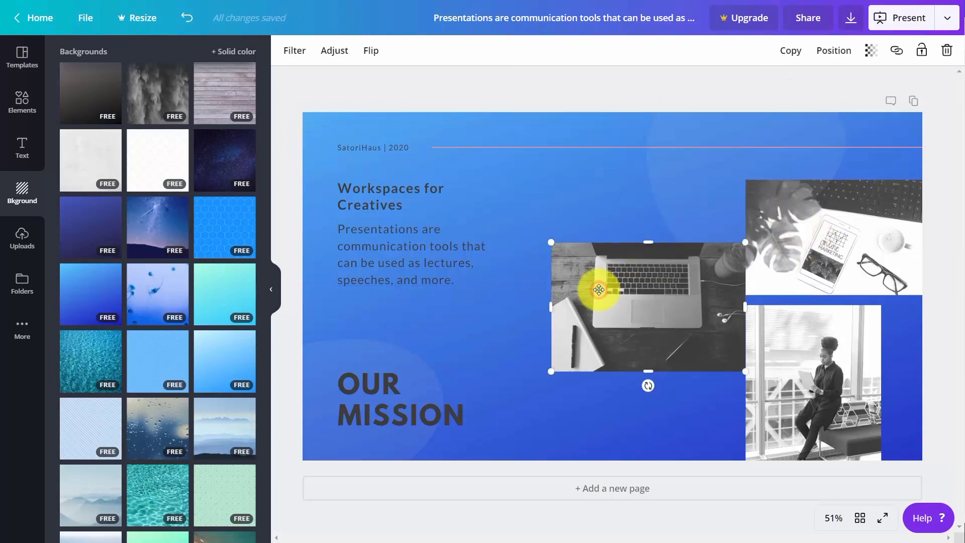
{"action": "key", "text": "Delete"}
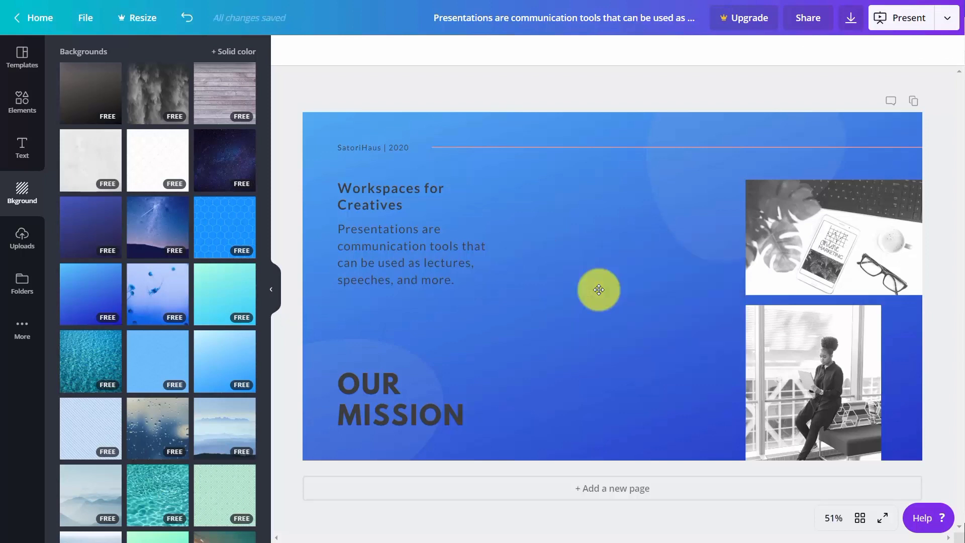
Step: Upload images and add the two-book mockup to the slide, shrunk and placed between the body text and the photos
{"action": "left_click", "coordinate": [17, 234]}
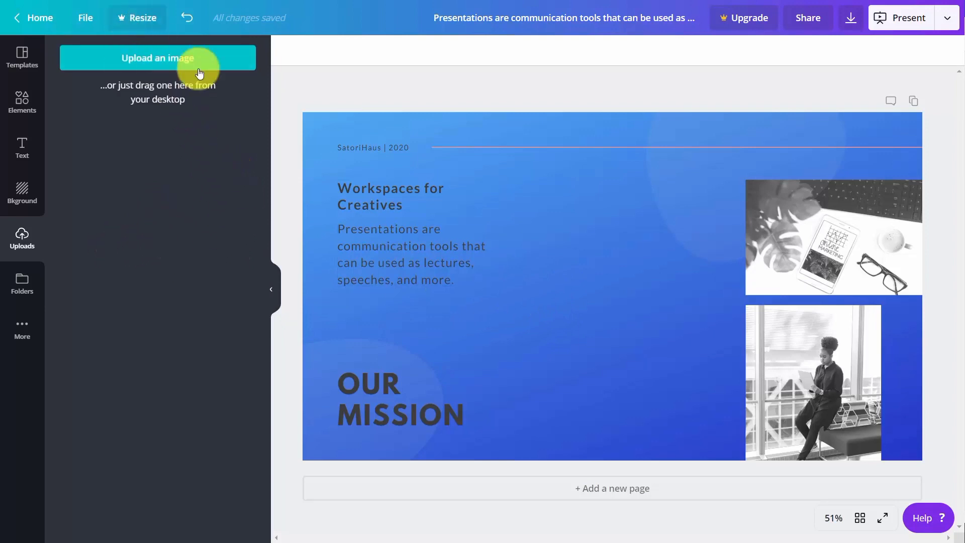
{"action": "left_click", "coordinate": [156, 68]}
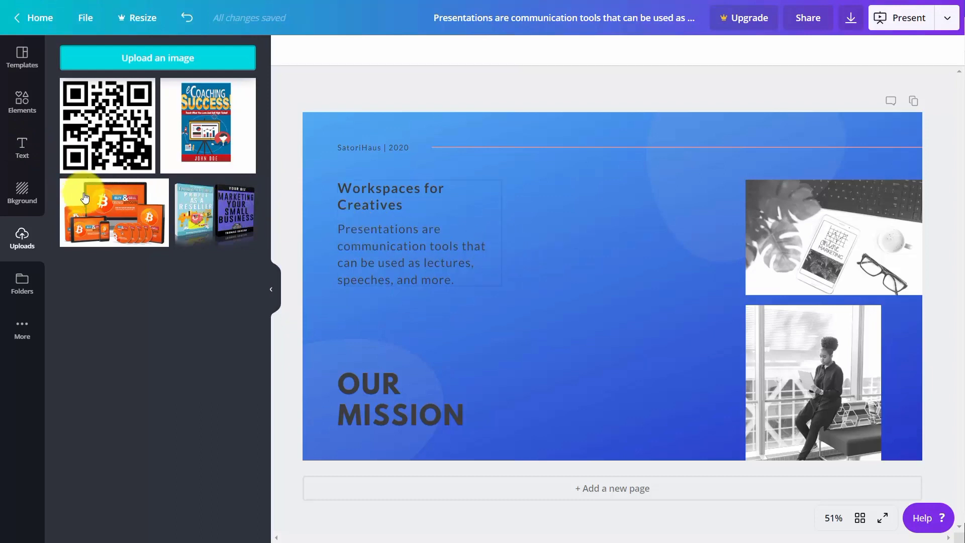
{"action": "left_click", "coordinate": [192, 207]}
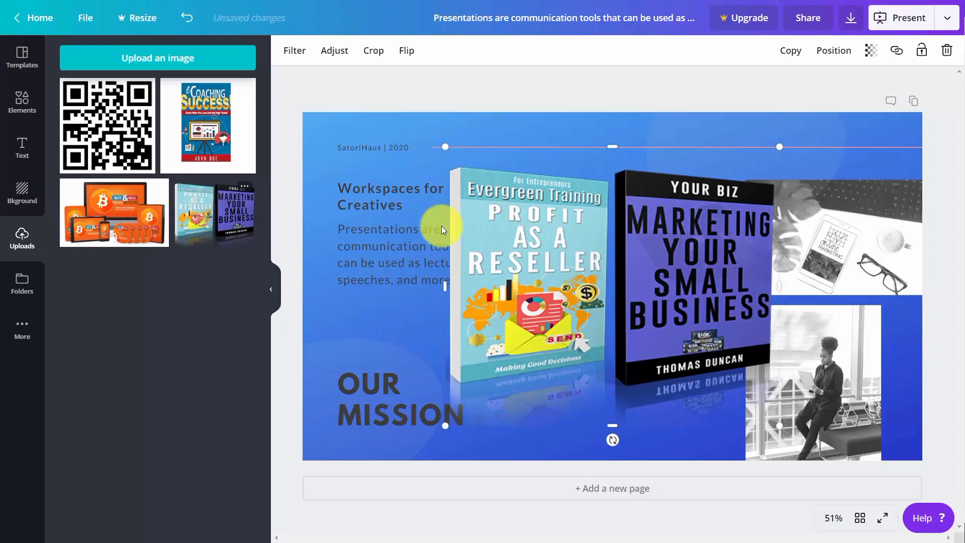
{"action": "left_click", "coordinate": [523, 221]}
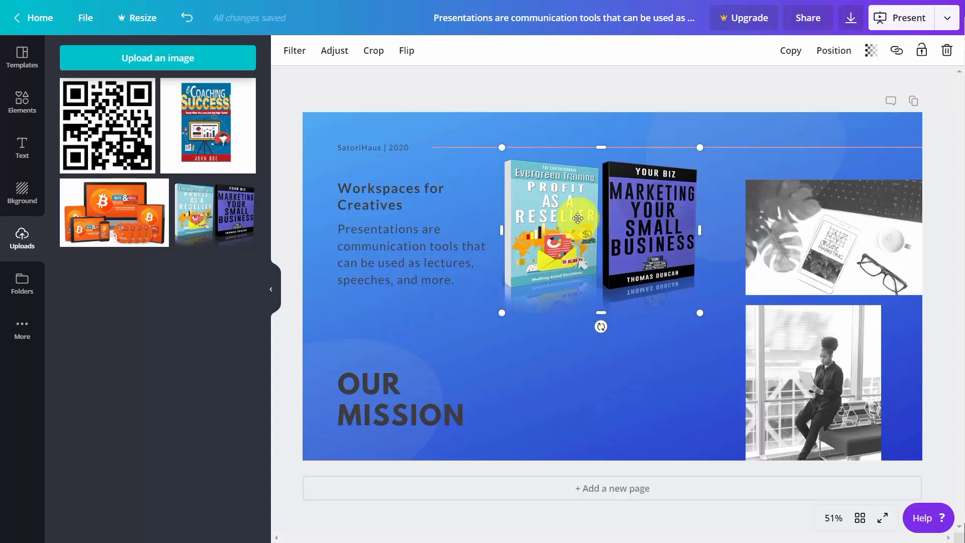
Step: Try the Summer and Solar filters on the two-book mockup and apply the Whimsical filter
{"action": "left_click", "coordinate": [292, 53]}
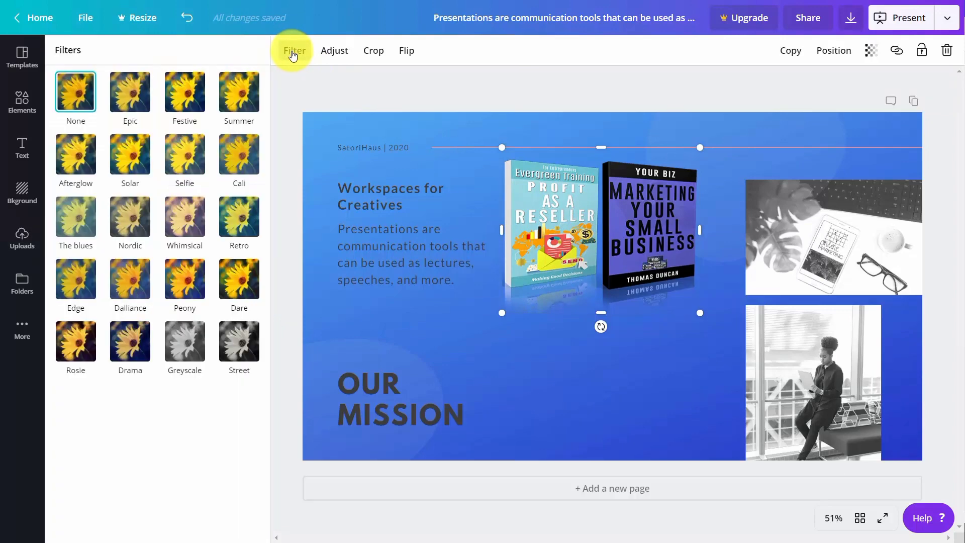
{"action": "left_click", "coordinate": [246, 99]}
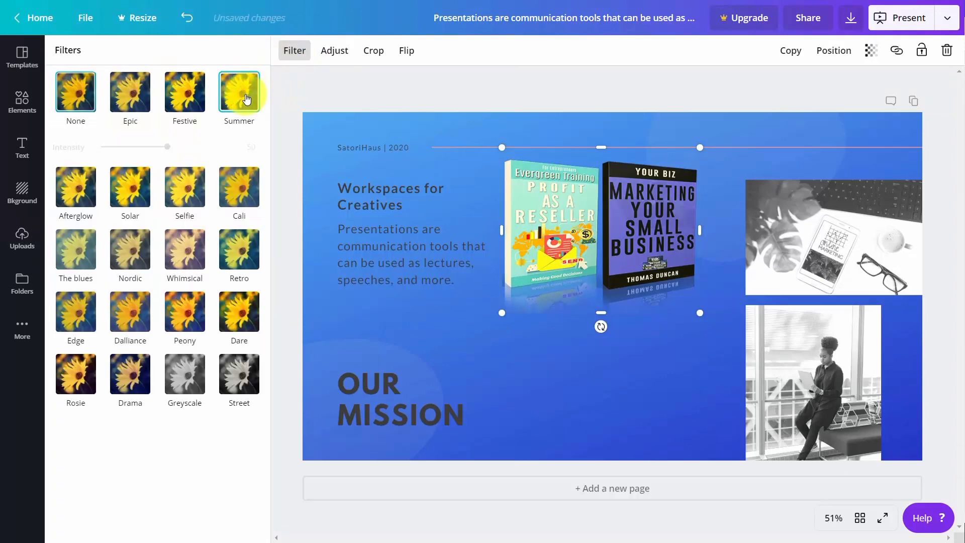
{"action": "left_click", "coordinate": [132, 195]}
{"action": "left_click", "coordinate": [188, 259]}
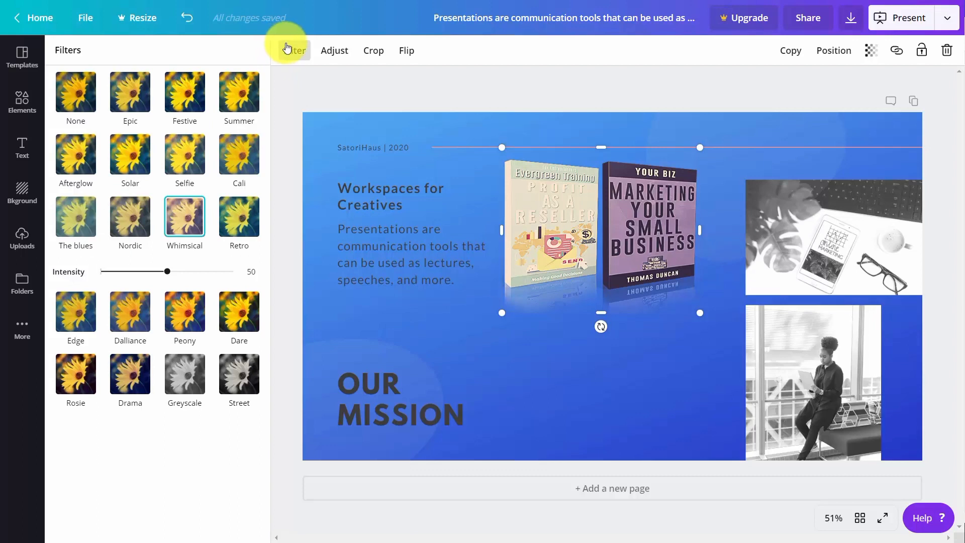
{"action": "left_click", "coordinate": [319, 52]}
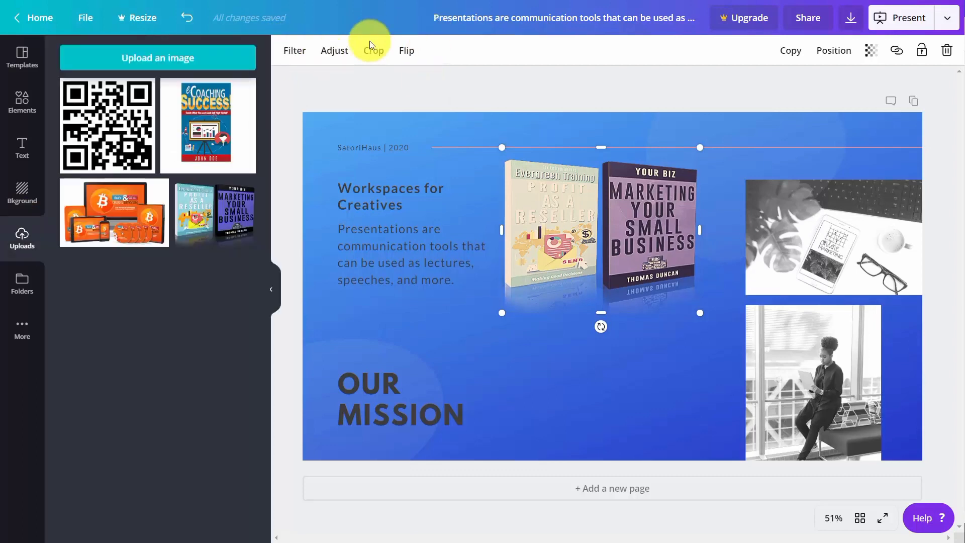
Step: Add the uploaded eCoaching Success cover to the slide, shrink it, and place it below the two-book mockup
{"action": "left_click", "coordinate": [201, 125]}
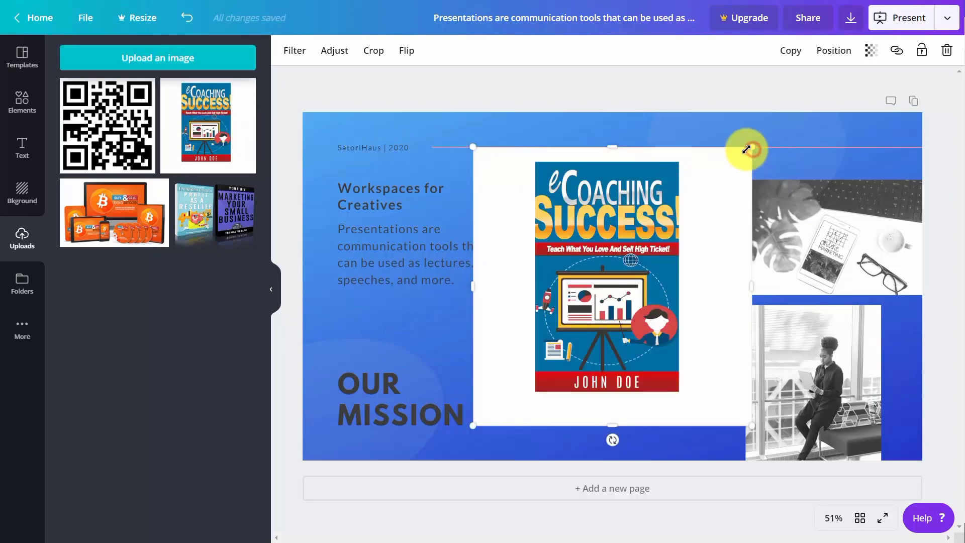
{"action": "left_click_drag", "start_coordinate": [751, 149], "coordinate": [582, 316]}
{"action": "left_click_drag", "start_coordinate": [533, 345], "coordinate": [625, 352]}
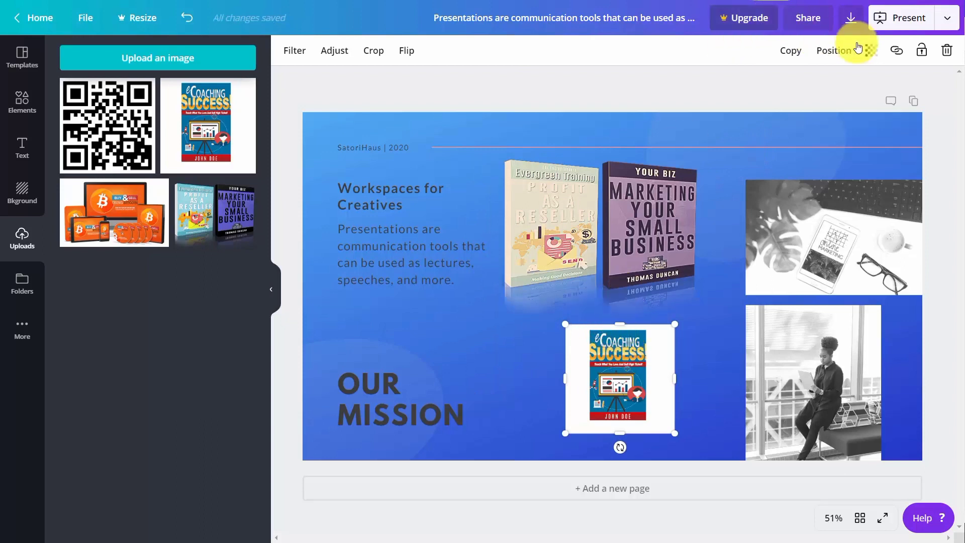
Step: Check the link option for the eCoaching Success cover and select the two-book mockup to look at its rotation handle
{"action": "left_click", "coordinate": [896, 51]}
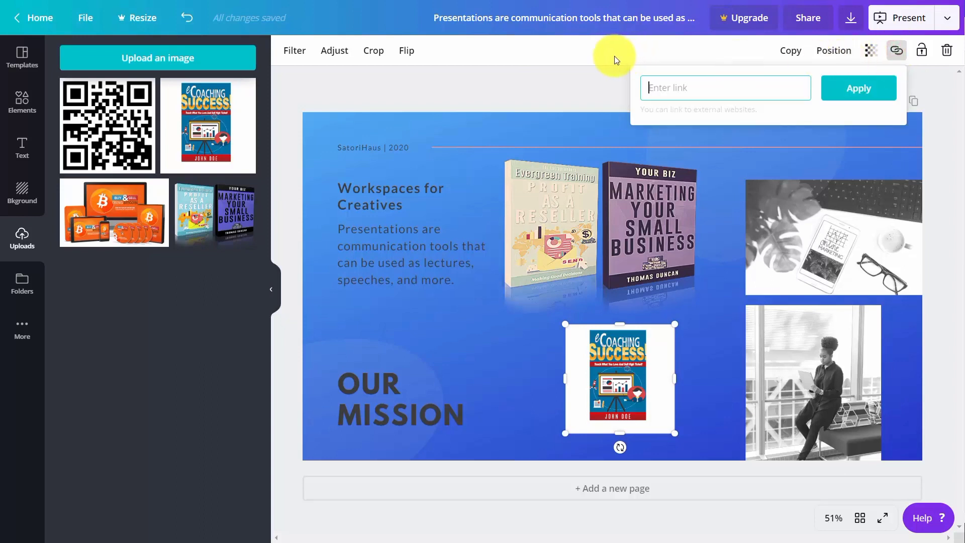
{"action": "left_click", "coordinate": [548, 176]}
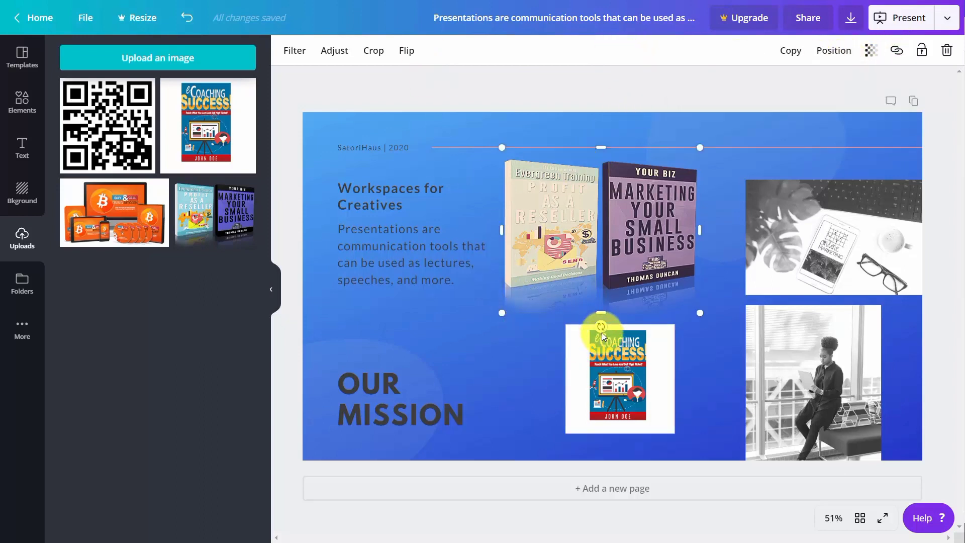
{"action": "left_click_drag", "start_coordinate": [602, 332], "coordinate": [605, 352]}
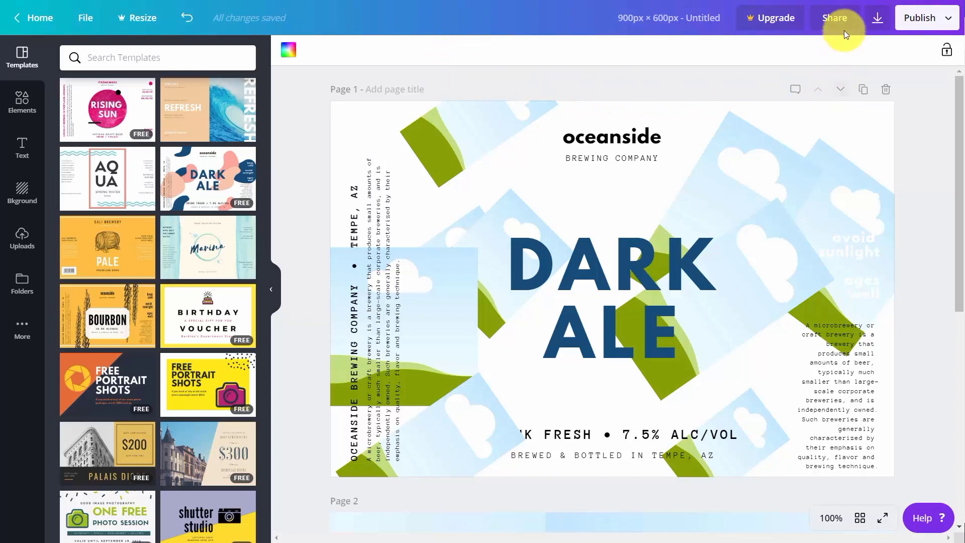
Step: Share the Dark Ale design with a team member as Can edit, keep the whole team at Not shared, and send the invite
{"action": "left_click", "coordinate": [833, 19]}
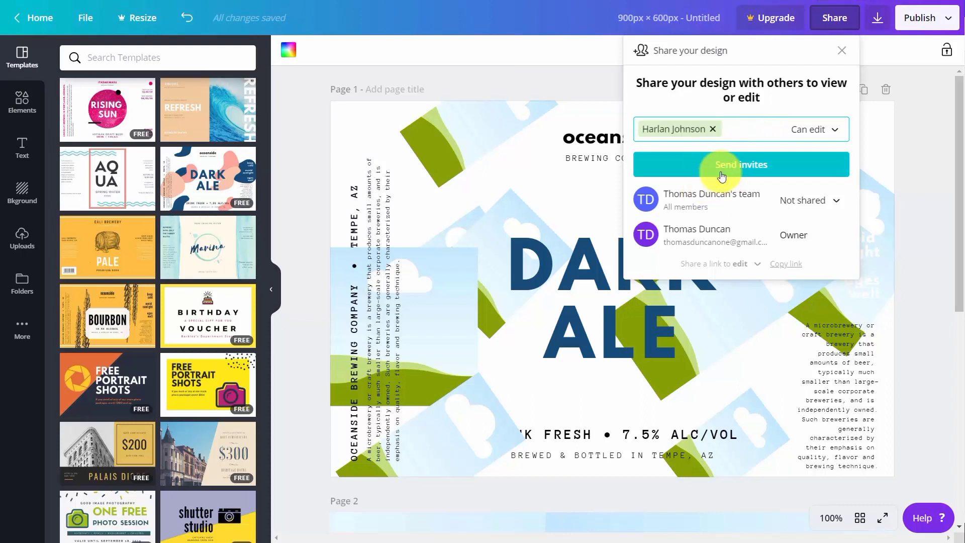
{"action": "left_click", "coordinate": [826, 131]}
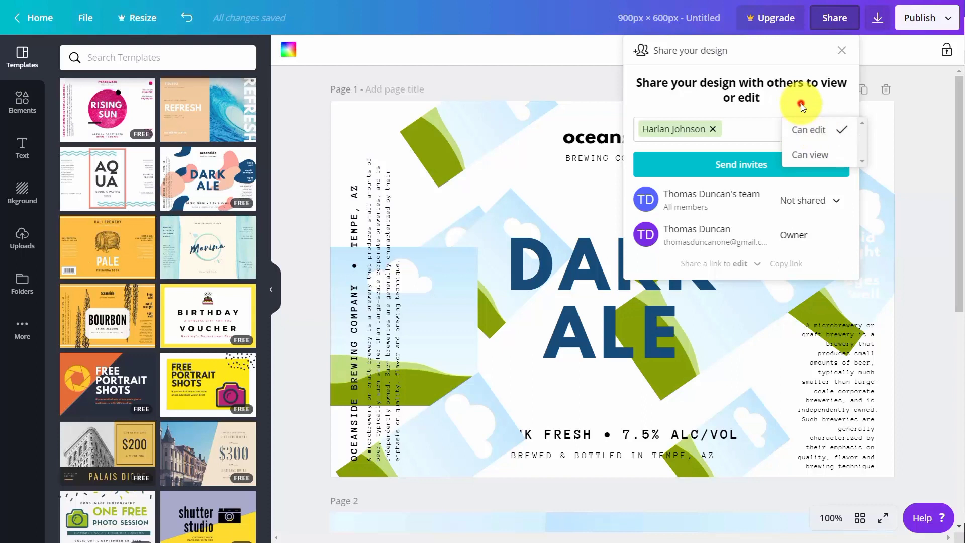
{"action": "left_click", "coordinate": [806, 127]}
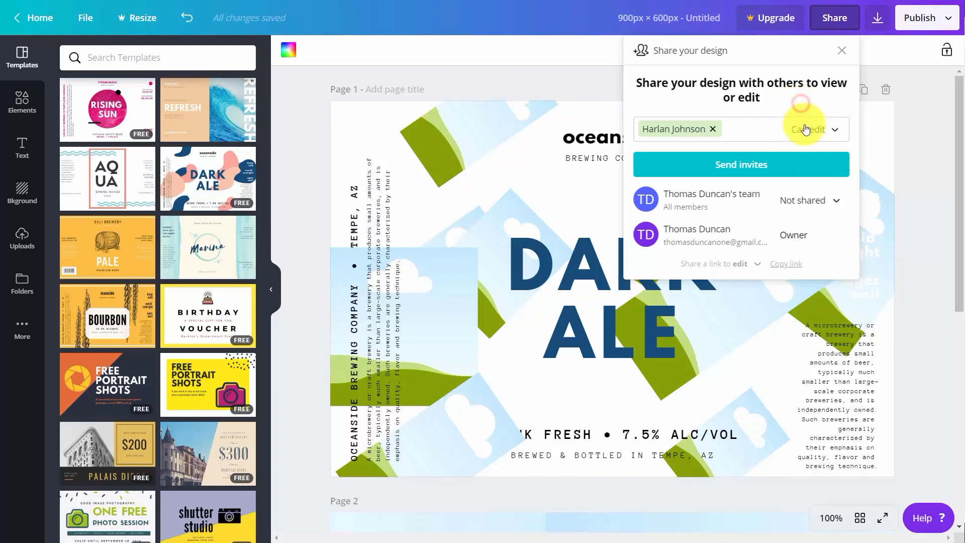
{"action": "left_click", "coordinate": [837, 199]}
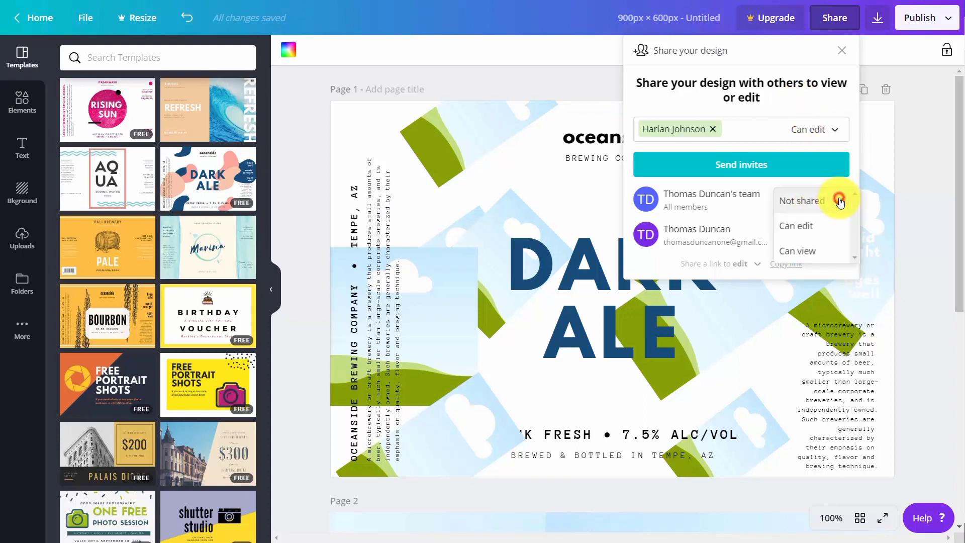
{"action": "left_click", "coordinate": [839, 201]}
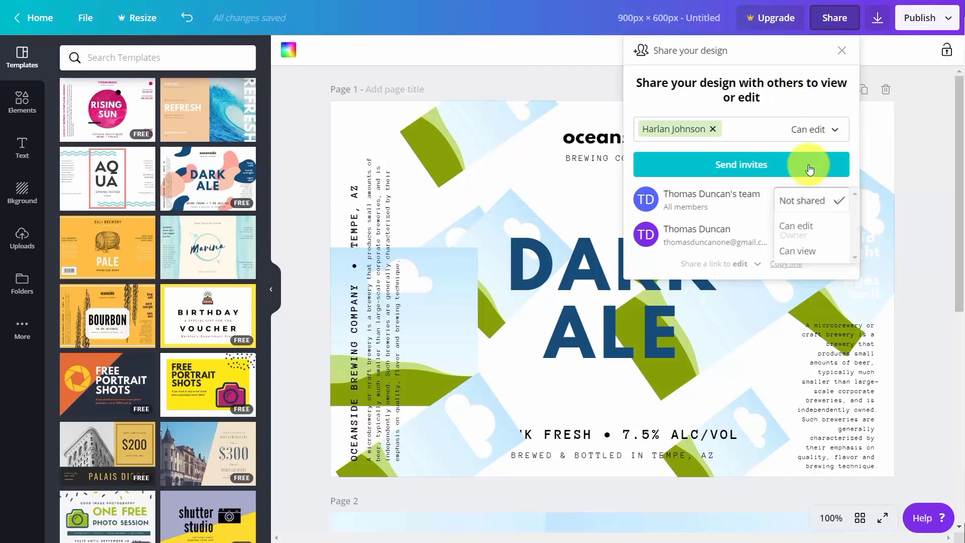
{"action": "left_click", "coordinate": [737, 169]}
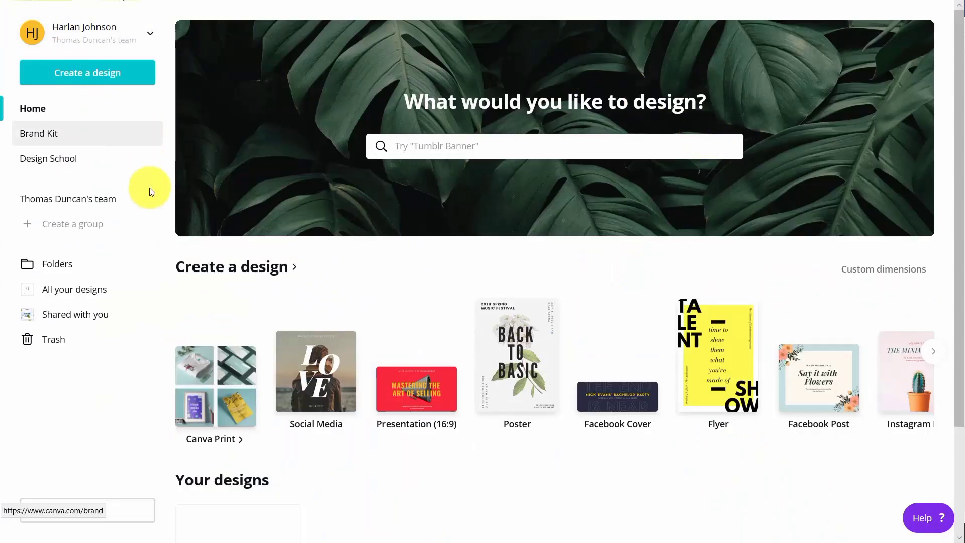
Step: From the invited member's account, open the shared Dark Ale design for editing and change its title to "Duke Video"
{"action": "left_click", "coordinate": [76, 321]}
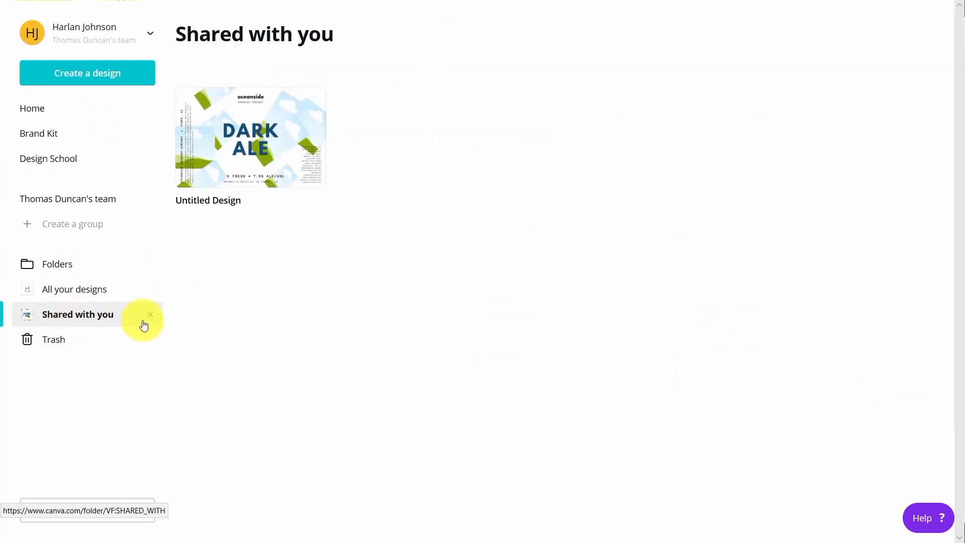
{"action": "left_click", "coordinate": [255, 132]}
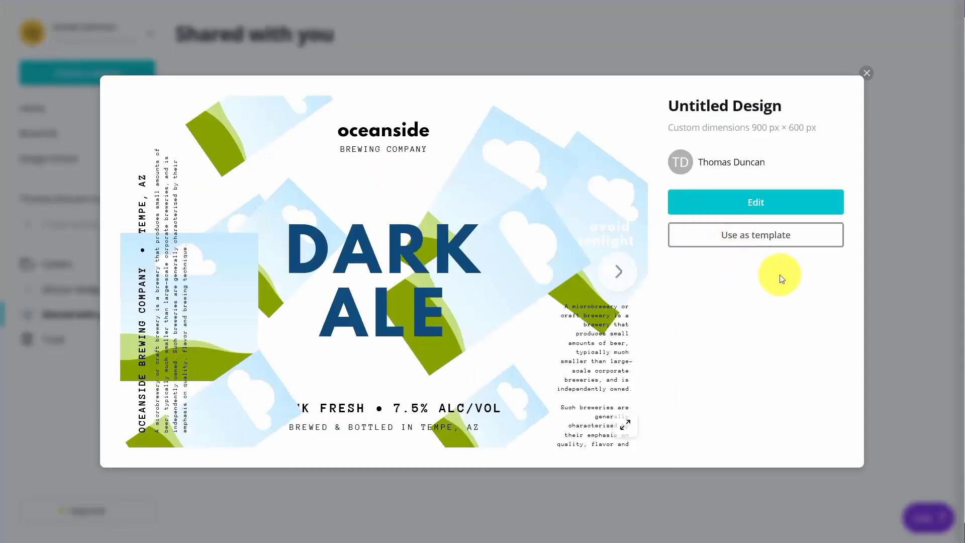
{"action": "left_click", "coordinate": [754, 203]}
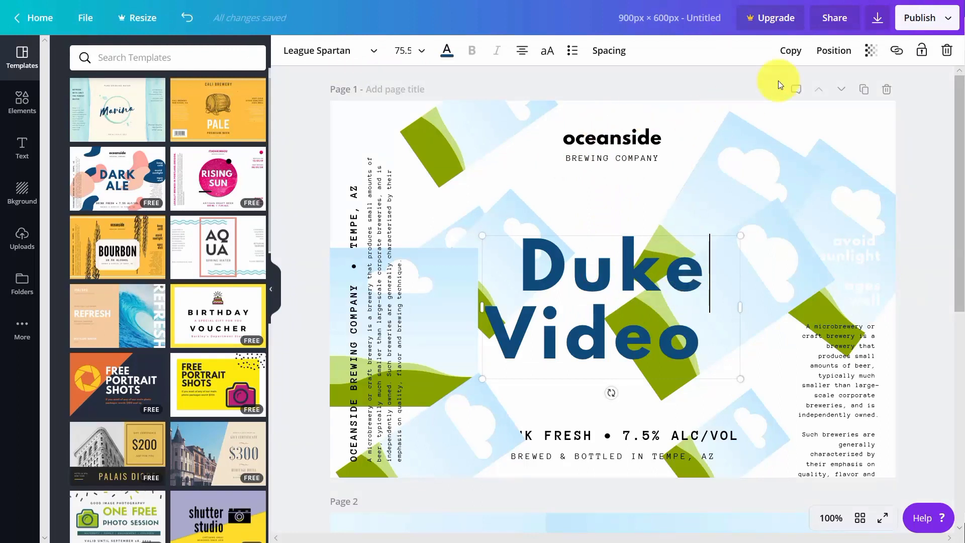
Step: Review the publishing options available for the shared label design
{"action": "left_click", "coordinate": [946, 19]}
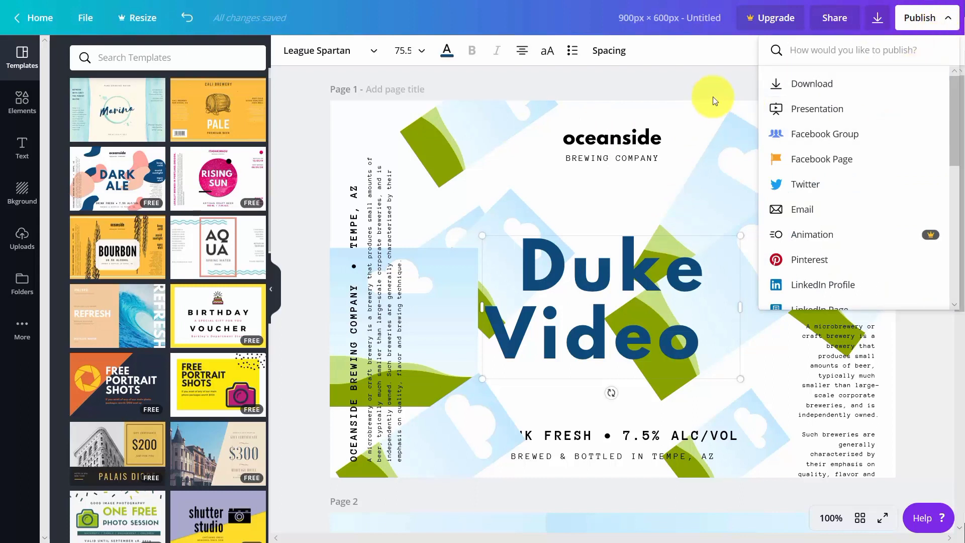
{"action": "left_click", "coordinate": [716, 78]}
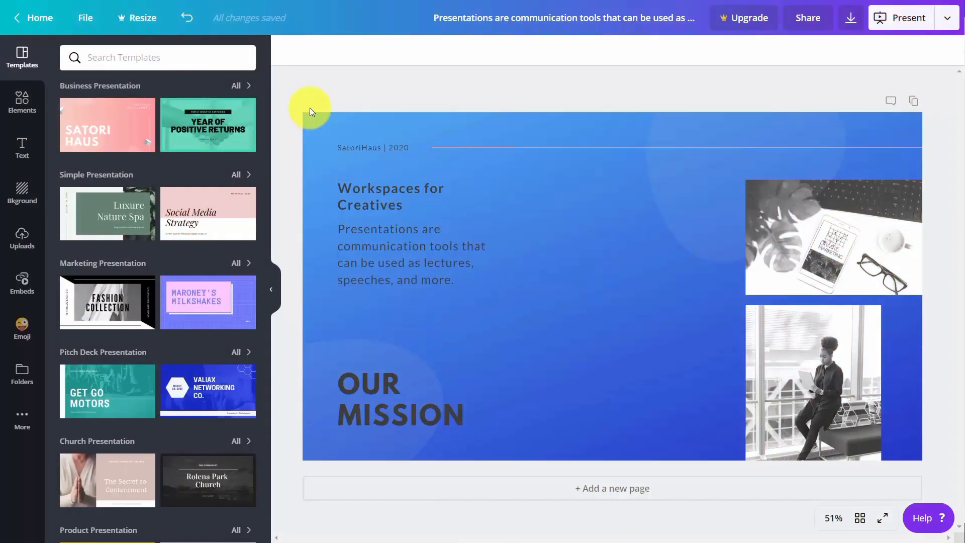
Step: Download the Our Mission slide as a PNG under the suggested file name and open the saved image to check it
{"action": "left_click", "coordinate": [850, 21]}
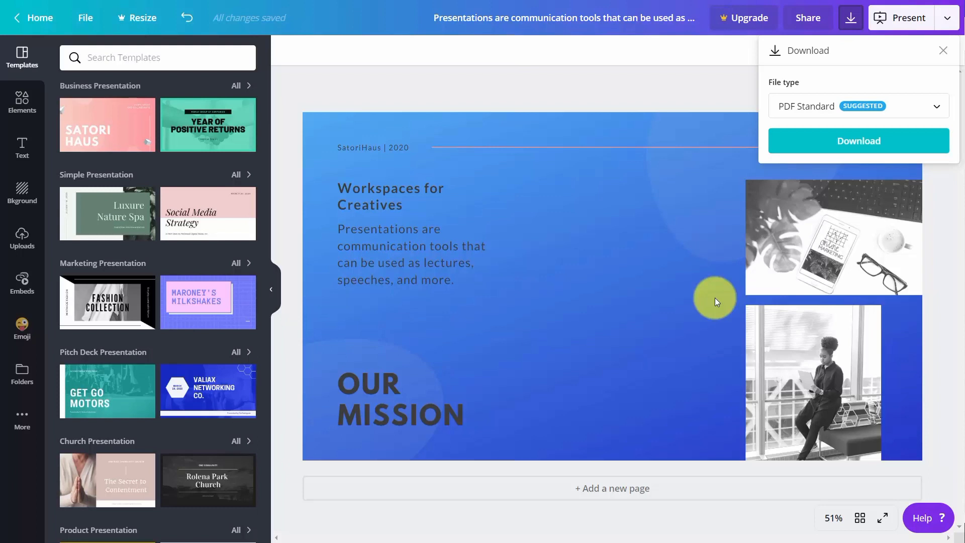
{"action": "left_click", "coordinate": [910, 104]}
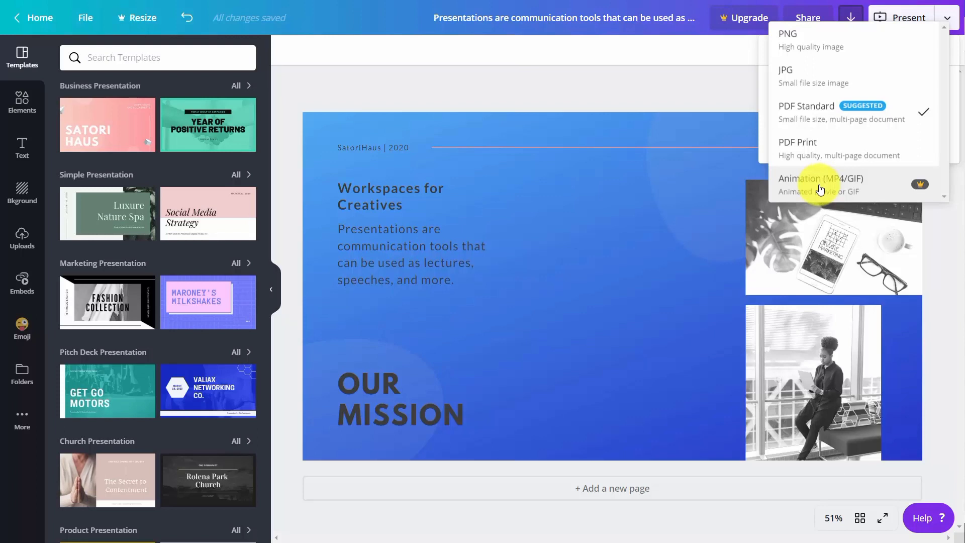
{"action": "left_click", "coordinate": [793, 43]}
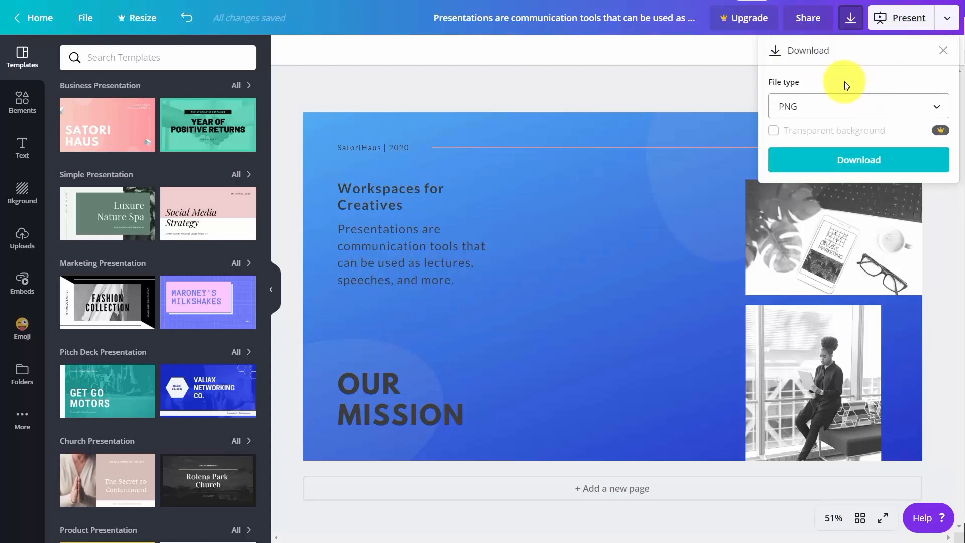
{"action": "left_click", "coordinate": [846, 160]}
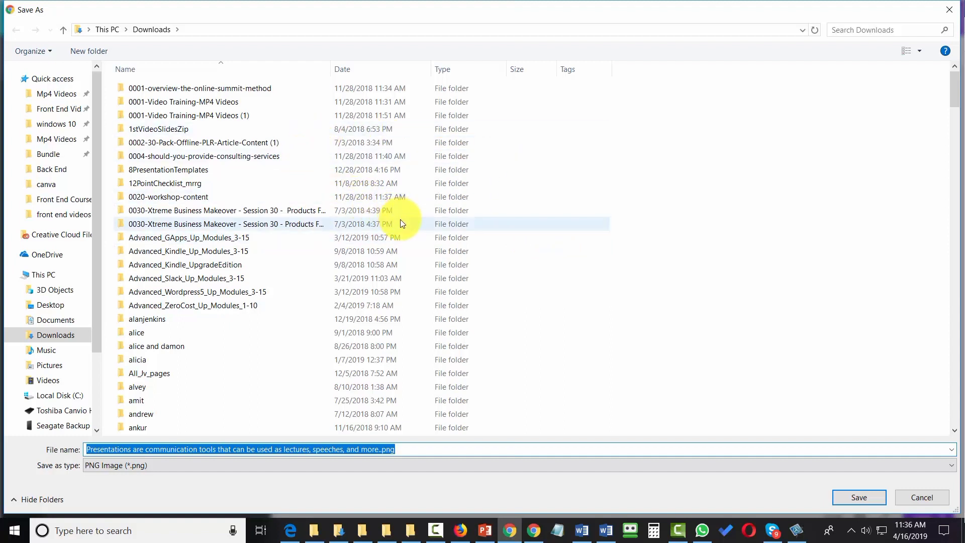
{"action": "key", "text": "Return"}
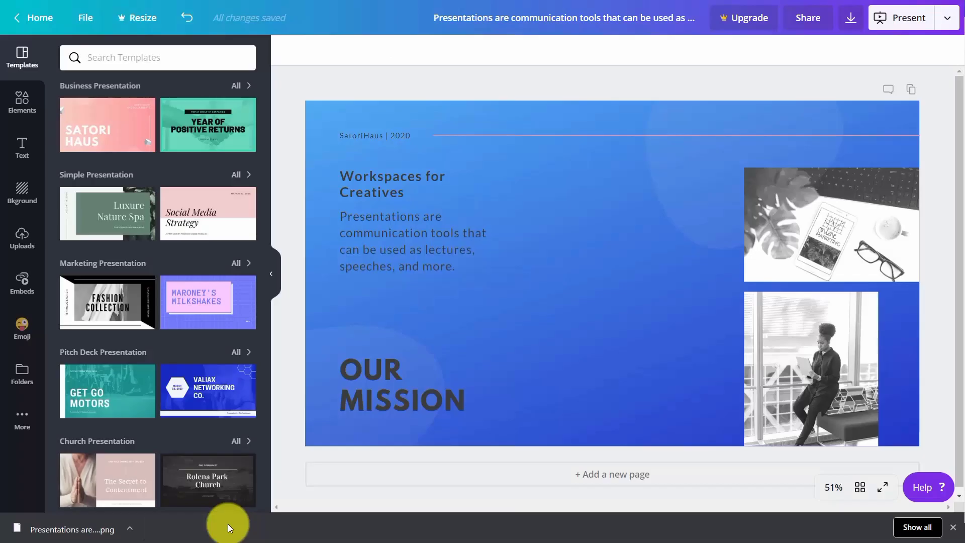
{"action": "left_click", "coordinate": [65, 531]}
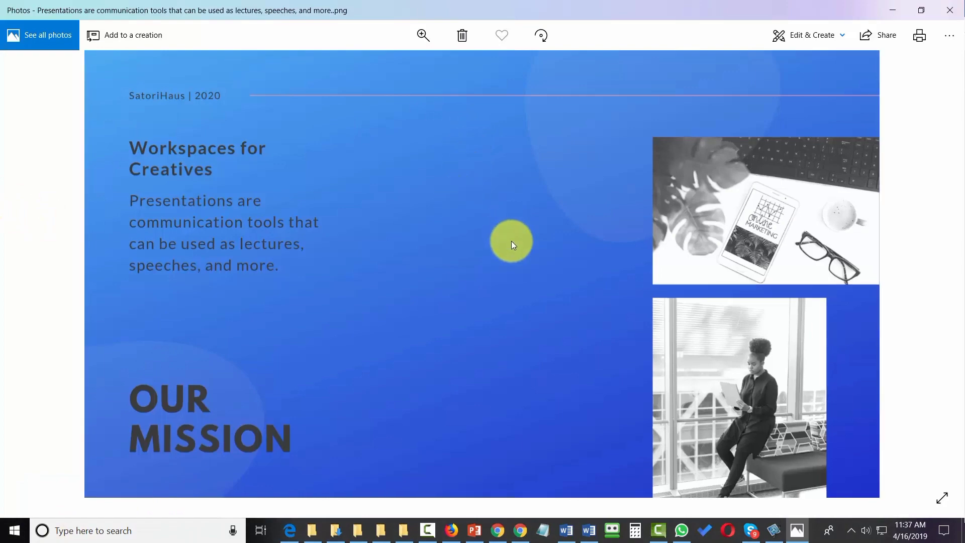
{"action": "key", "text": "alt+Tab"}
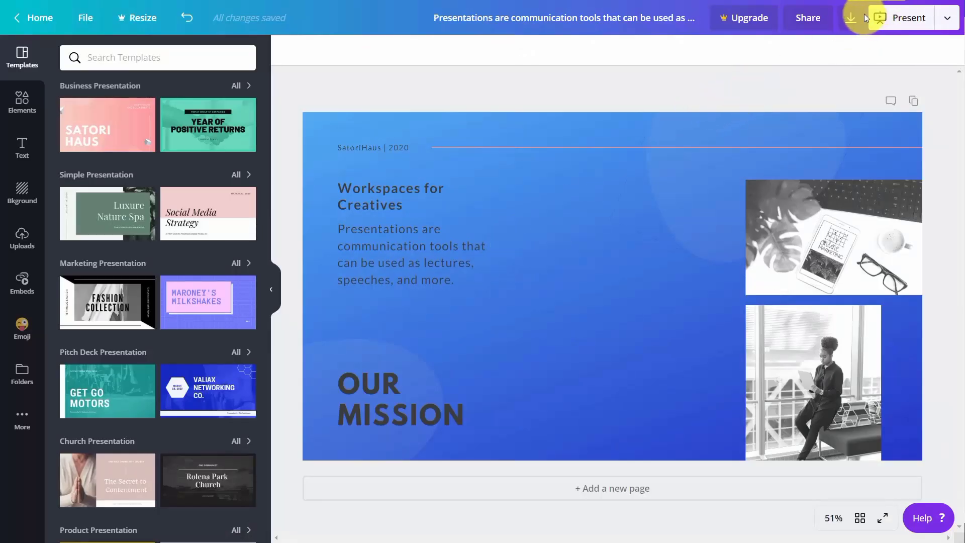
Step: Download the slide as PDF Standard into the "images downloaded" folder and open the saved PDF to check it
{"action": "left_click", "coordinate": [850, 21]}
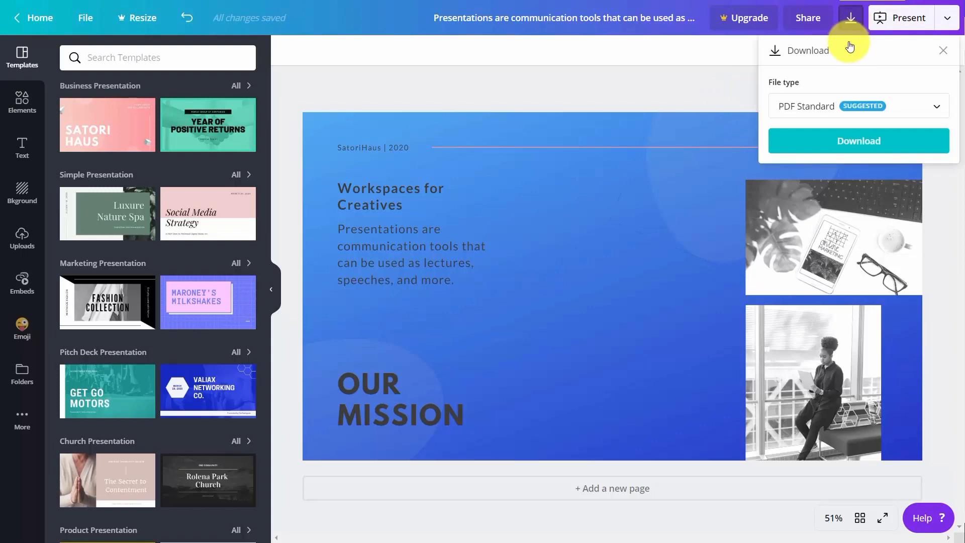
{"action": "left_click", "coordinate": [857, 147]}
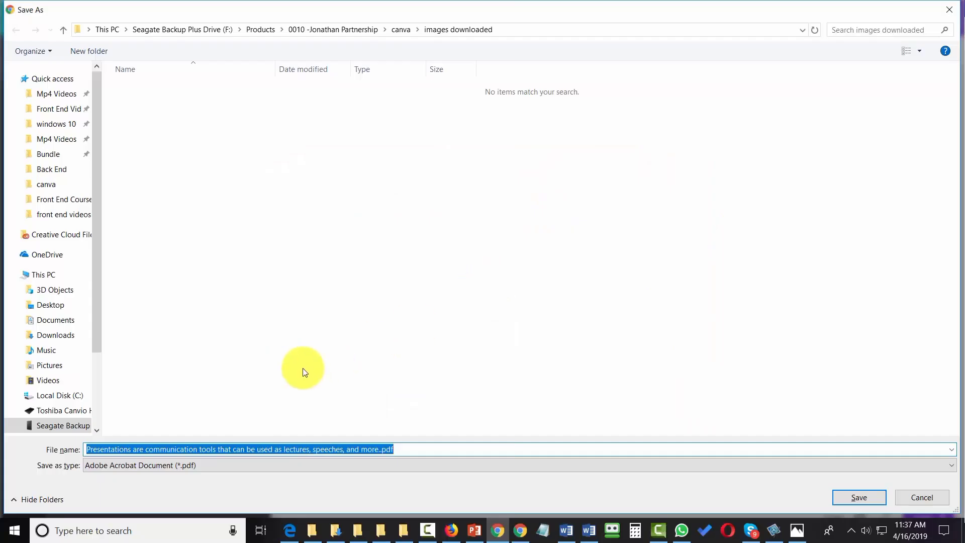
{"action": "left_click", "coordinate": [839, 493]}
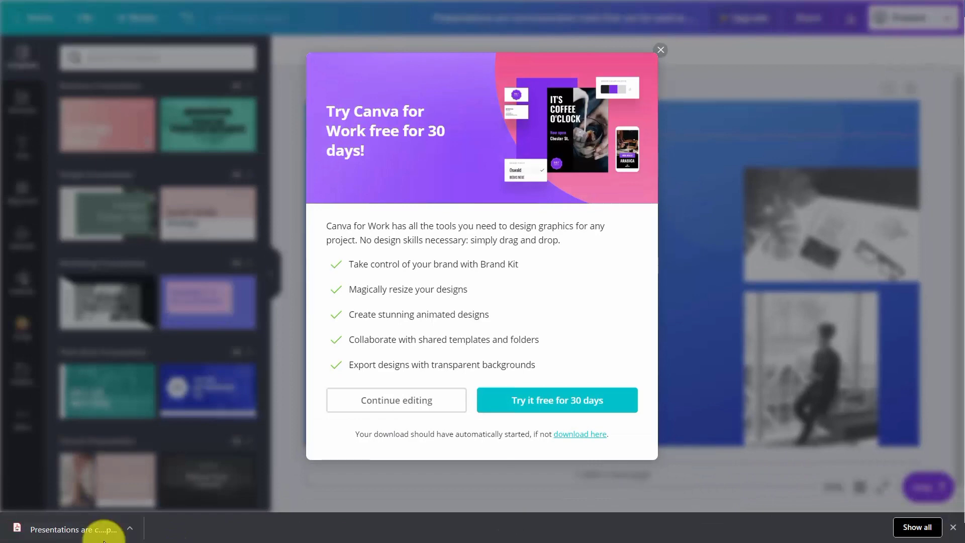
{"action": "left_click", "coordinate": [91, 533]}
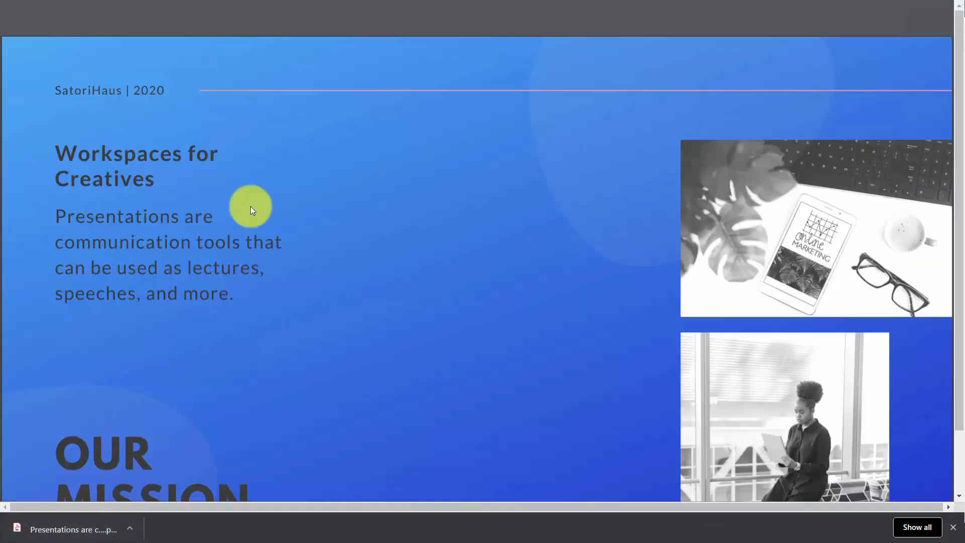
{"action": "mouse_move", "coordinate": [496, 33]}
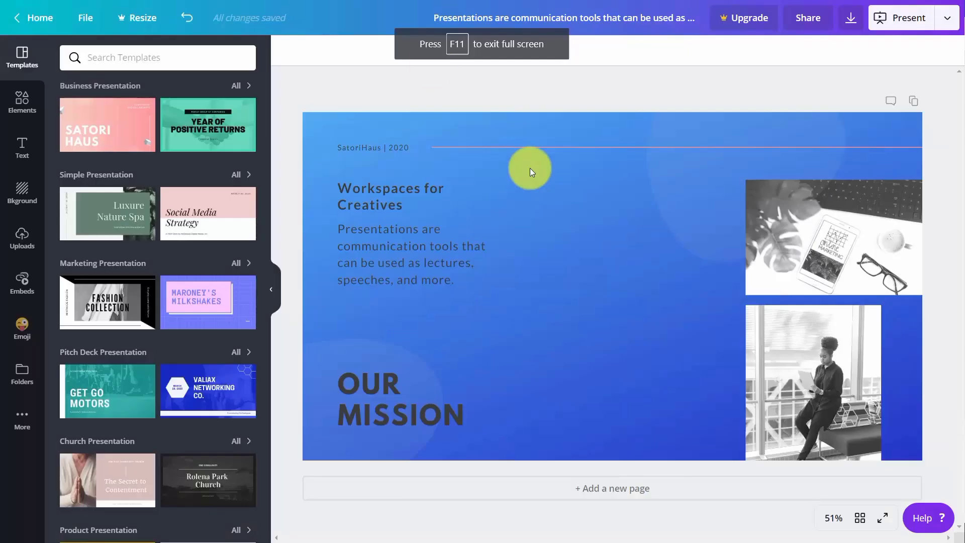
Step: Download the slide as PDF Print without crop marks and bleed, and open the saved file
{"action": "left_click", "coordinate": [848, 22]}
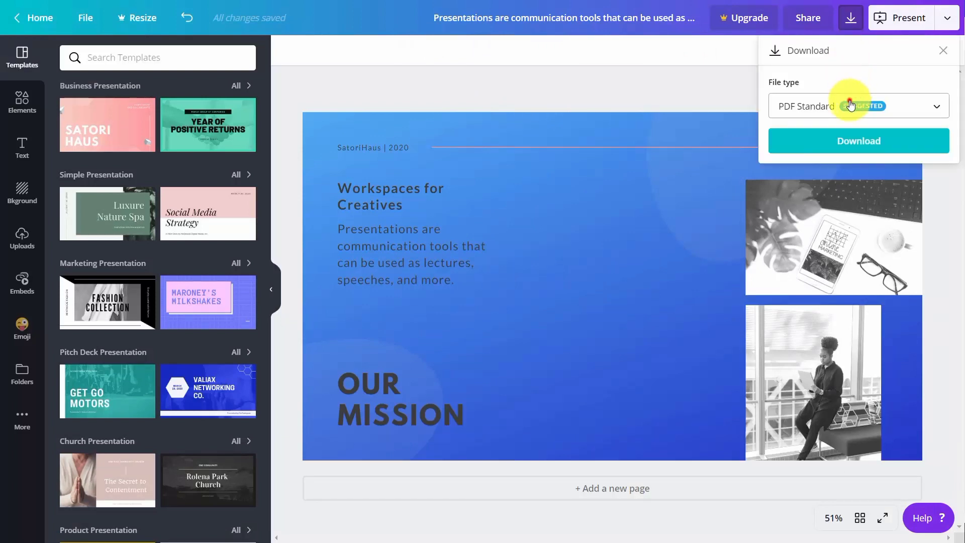
{"action": "left_click", "coordinate": [848, 100]}
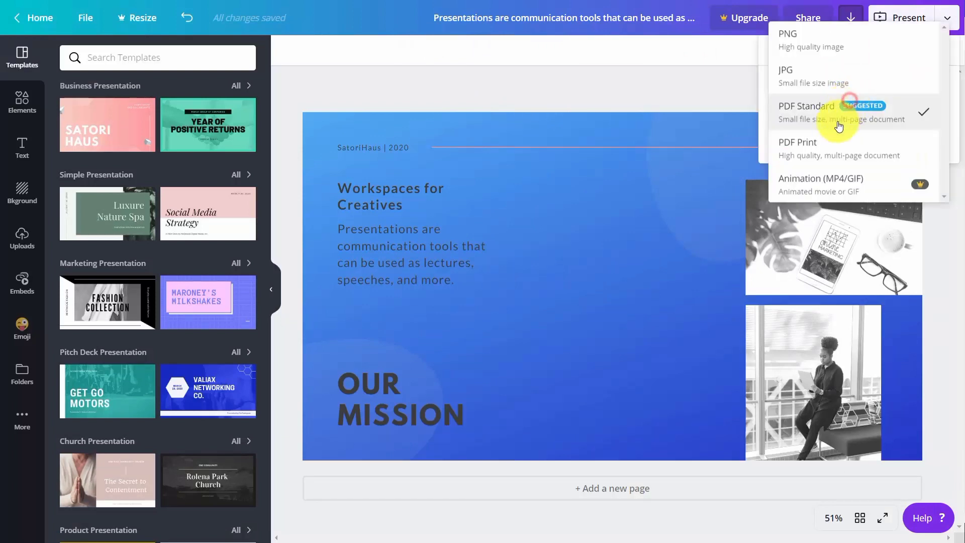
{"action": "left_click", "coordinate": [827, 154]}
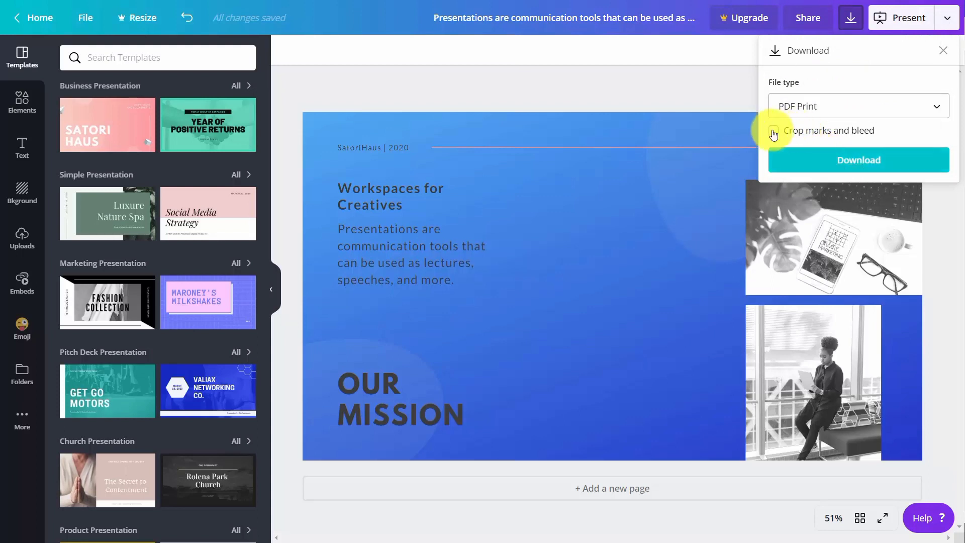
{"action": "left_click", "coordinate": [842, 162]}
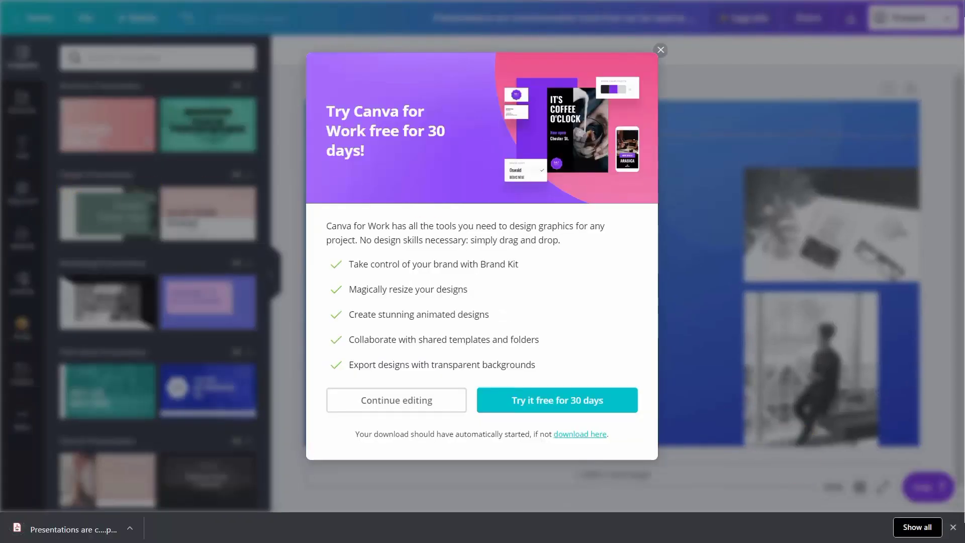
{"action": "left_click", "coordinate": [96, 534]}
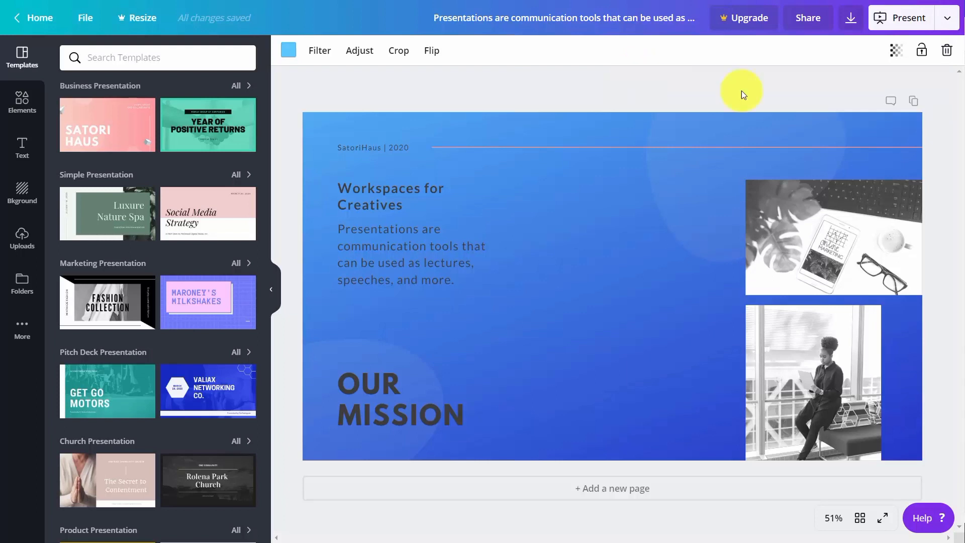
Step: Start presenting the Our Mission slide with the presentation type set to Presenter view
{"action": "left_click", "coordinate": [946, 19]}
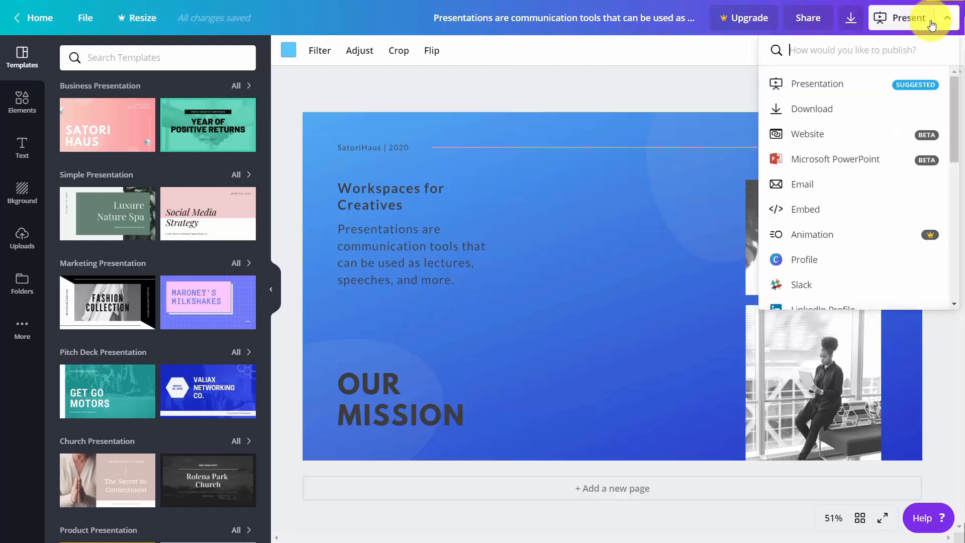
{"action": "left_click", "coordinate": [822, 85]}
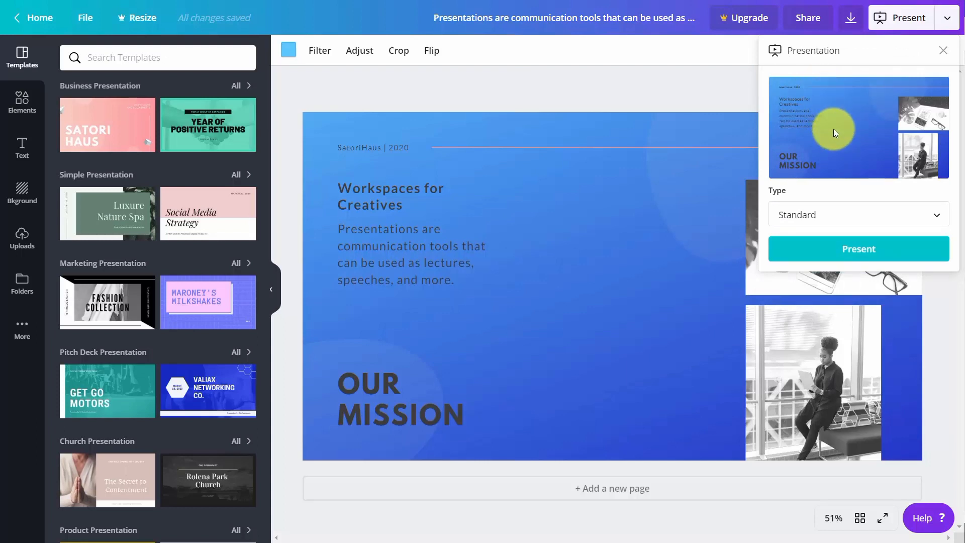
{"action": "left_click", "coordinate": [935, 219]}
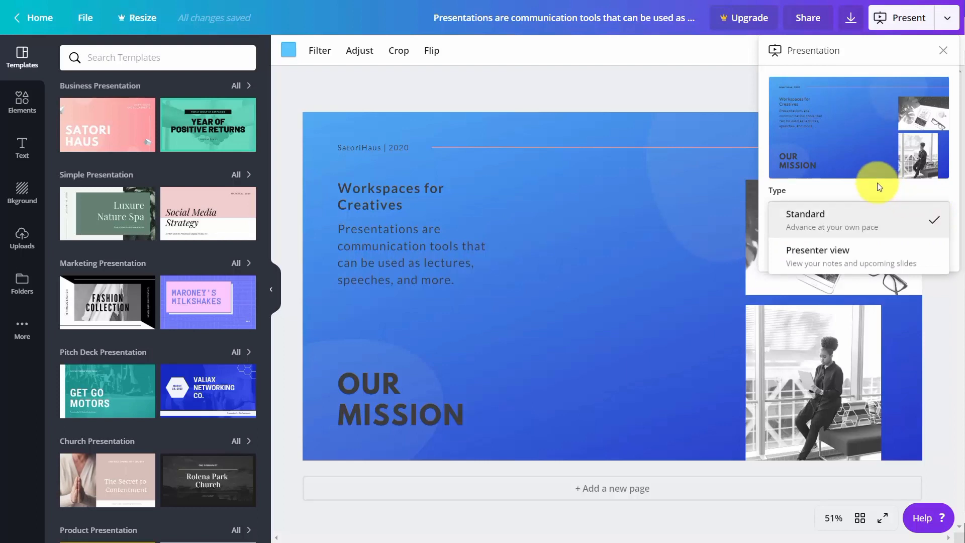
{"action": "left_click", "coordinate": [849, 254]}
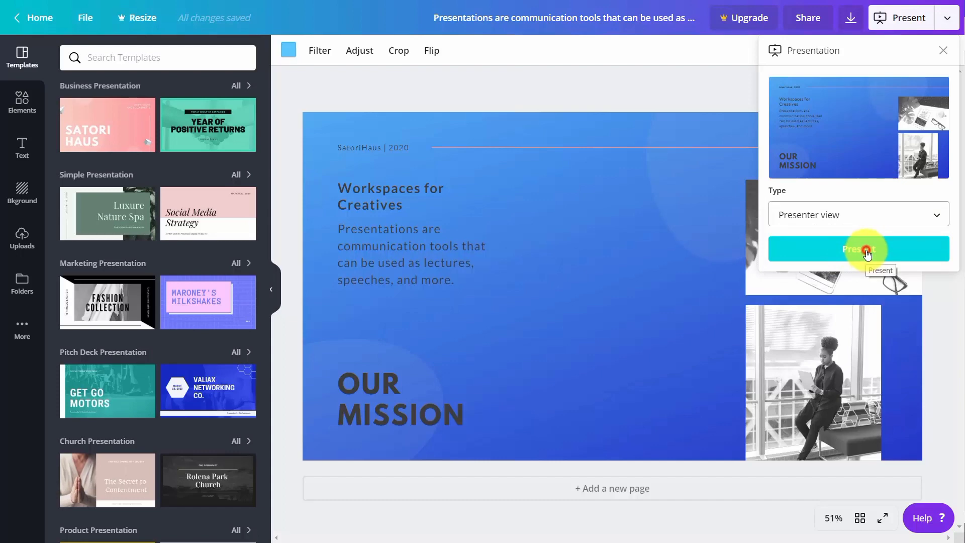
{"action": "left_click", "coordinate": [862, 252]}
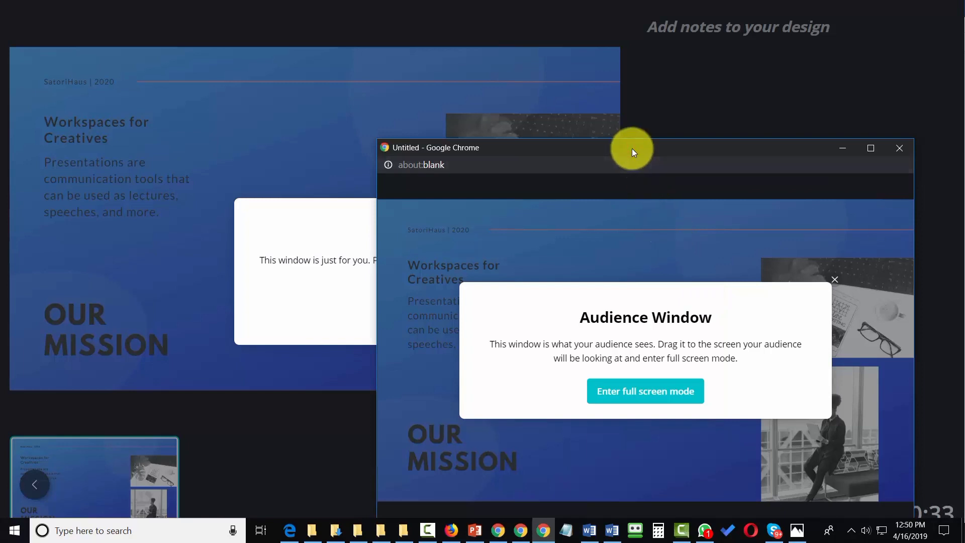
Step: Move the audience window to the other screen, dismiss the presenter window notice, and switch to the audience window
{"action": "left_click_drag", "start_coordinate": [632, 149], "coordinate": [632, 149]}
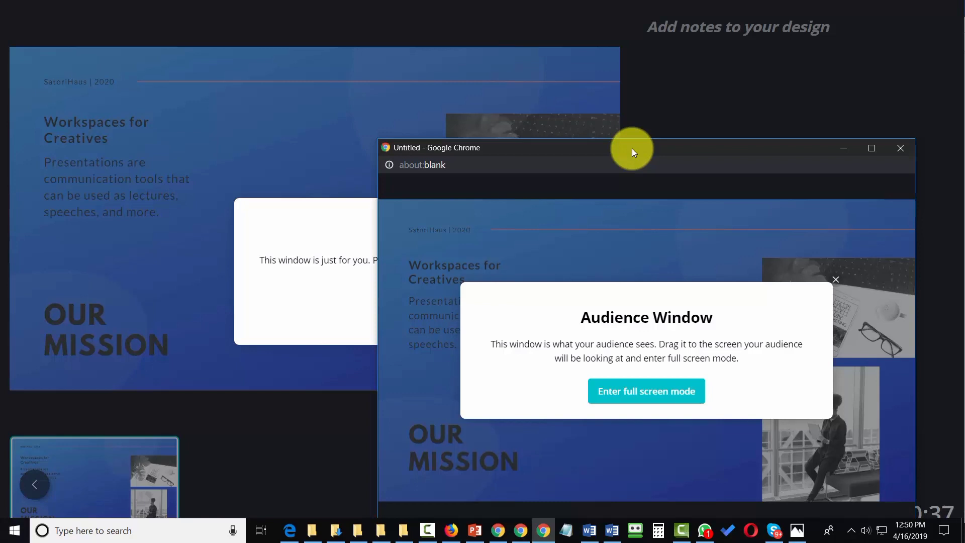
{"action": "left_click_drag", "start_coordinate": [631, 149], "coordinate": [964, 146]}
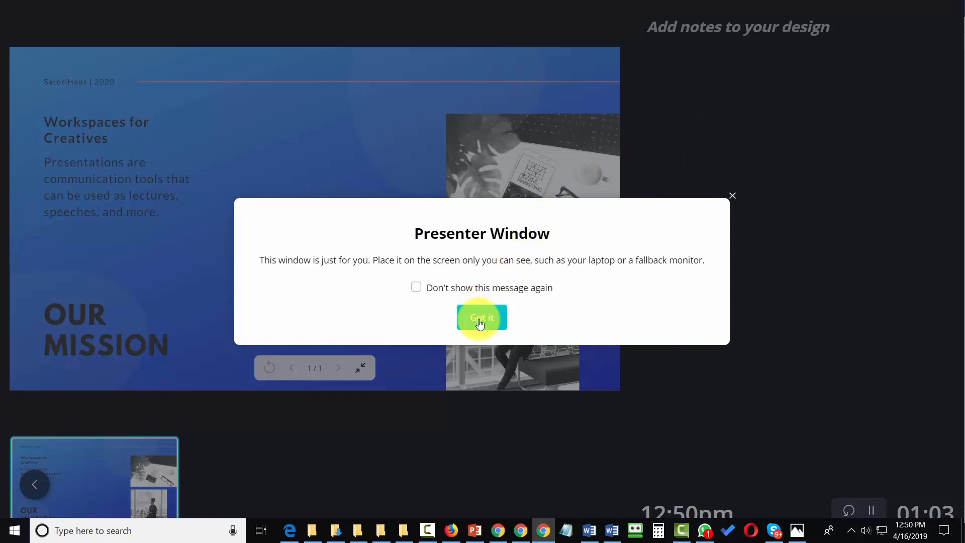
{"action": "left_click", "coordinate": [478, 319]}
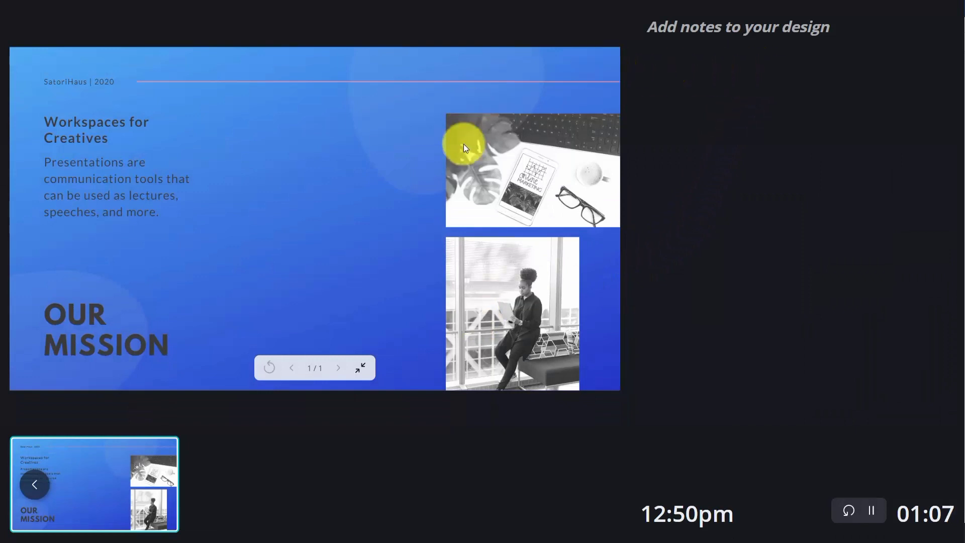
{"action": "key", "text": "alt+Tab"}
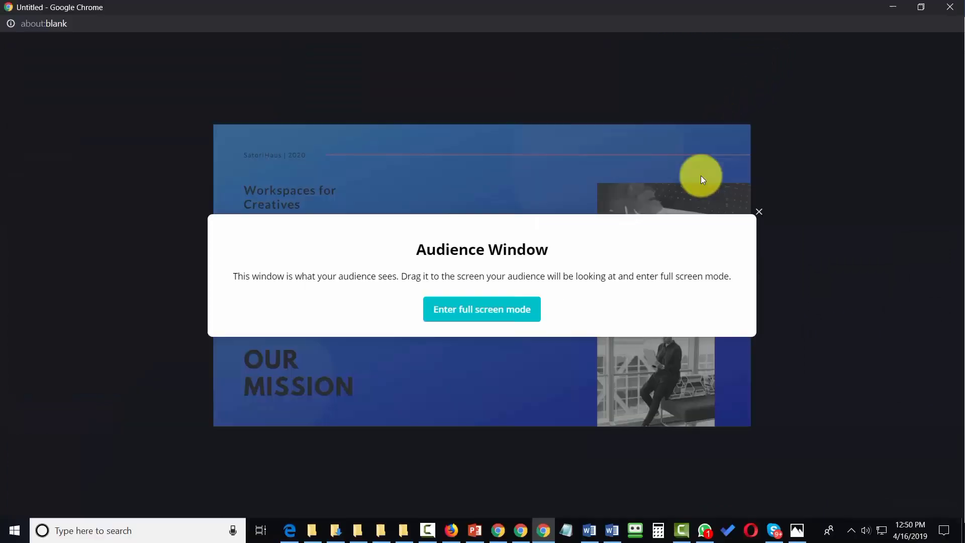
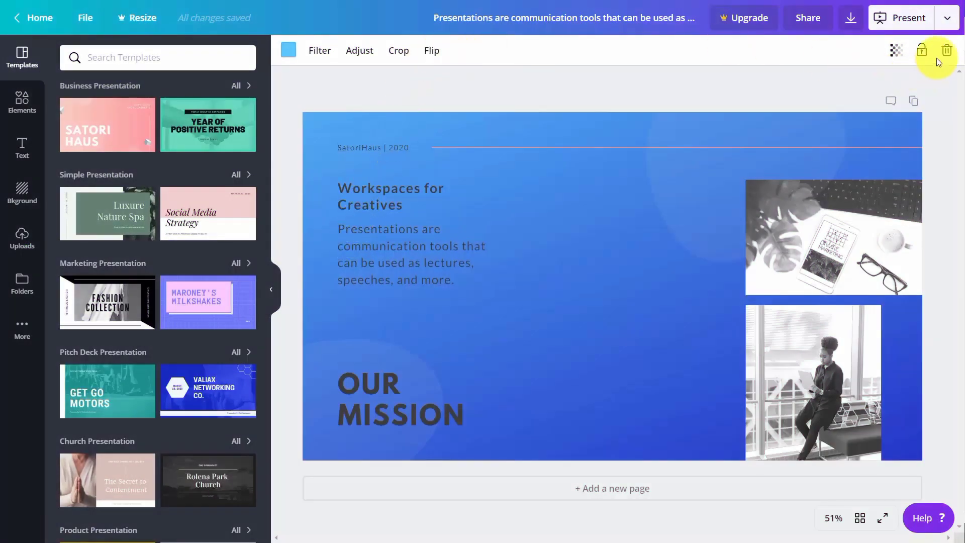
Step: Choose Pinterest as the publishing destination for the slide and authorize the Pinterest account connection
{"action": "left_click", "coordinate": [947, 18]}
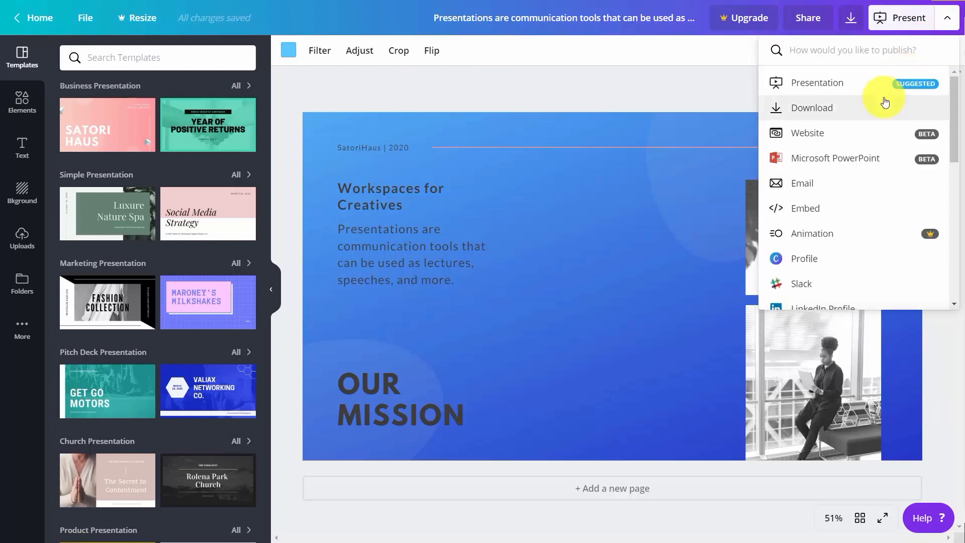
{"action": "scroll", "coordinate": [882, 102], "scroll_direction": "down", "scroll_amount": 3}
{"action": "scroll", "coordinate": [879, 103], "scroll_direction": "down", "scroll_amount": 1}
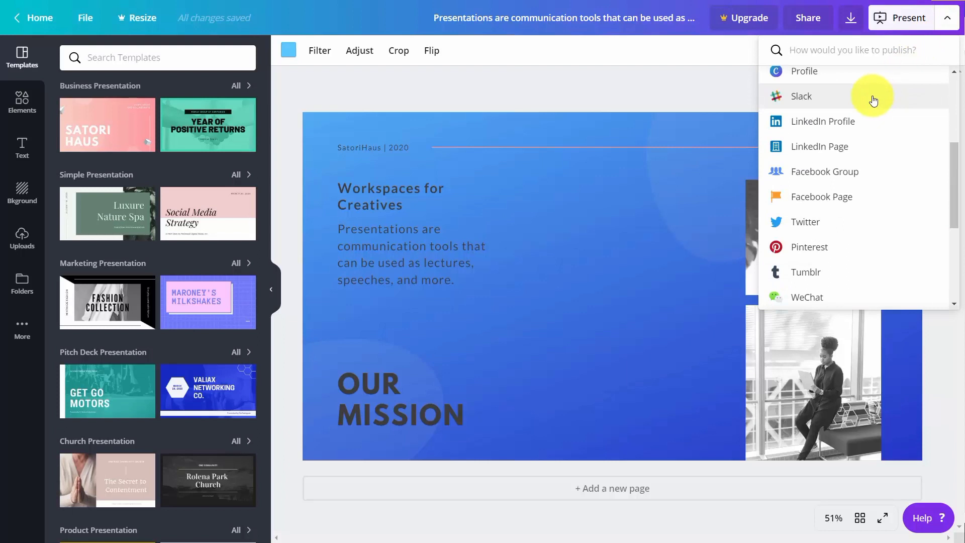
{"action": "left_click", "coordinate": [799, 254]}
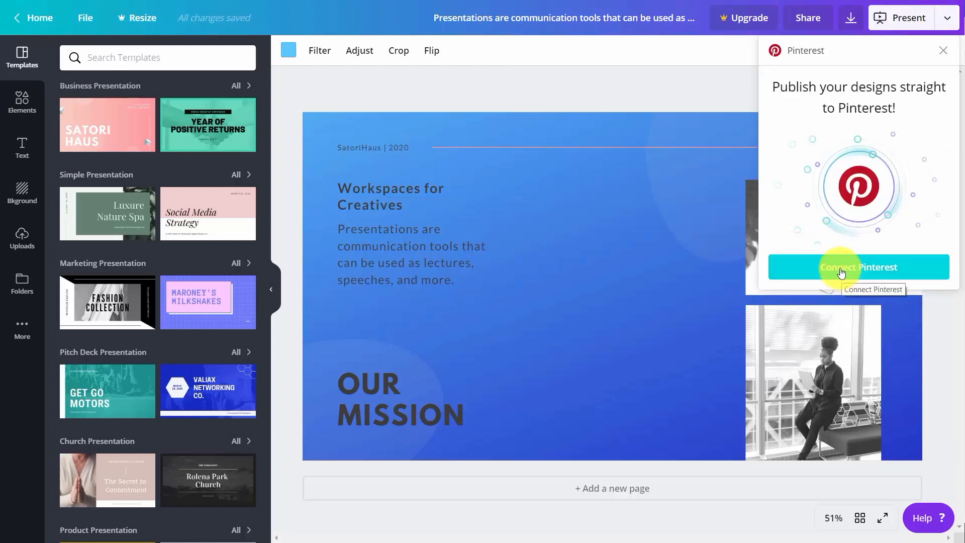
{"action": "left_click", "coordinate": [843, 275]}
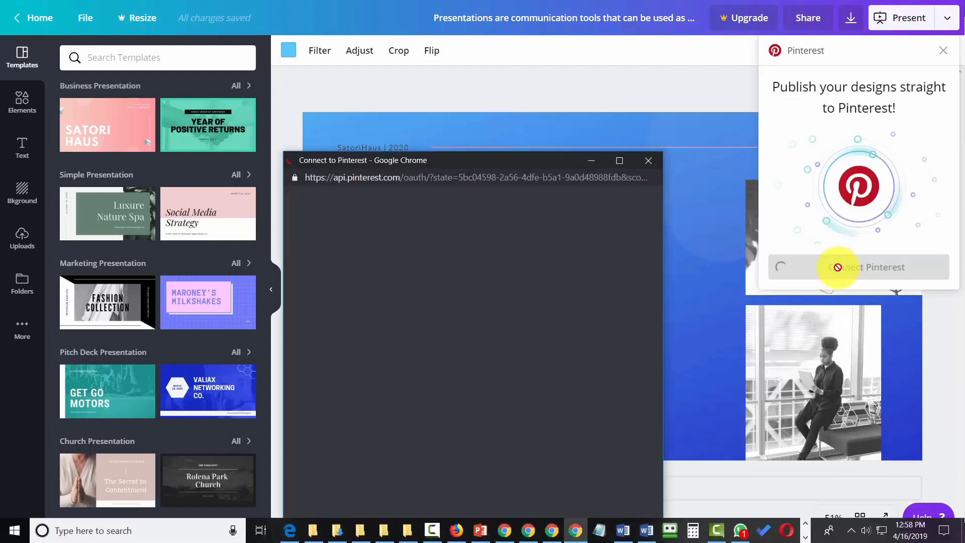
{"action": "left_click", "coordinate": [440, 395]}
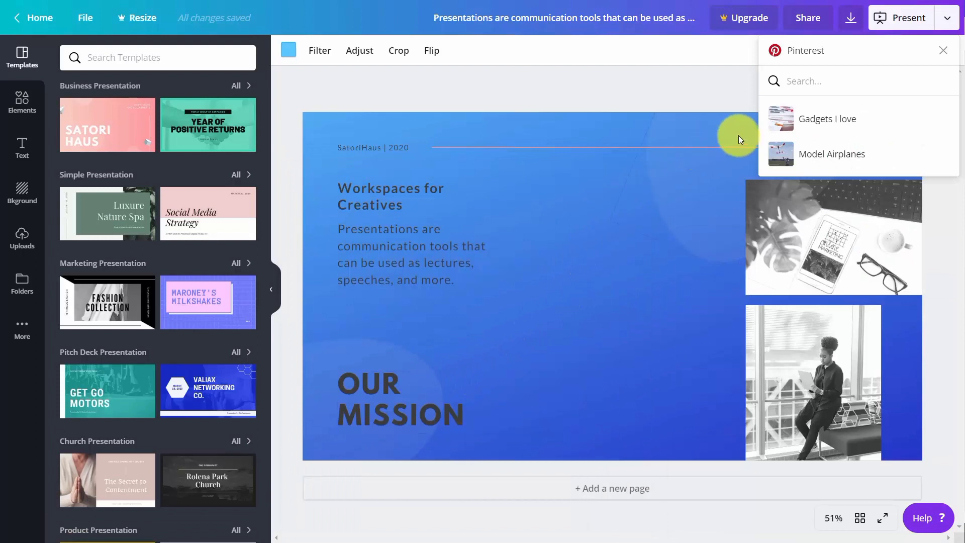
Step: Publish the slide to the Model Airplanes board with the description "Workplace for Creatives" and open the published pin
{"action": "left_click", "coordinate": [784, 160]}
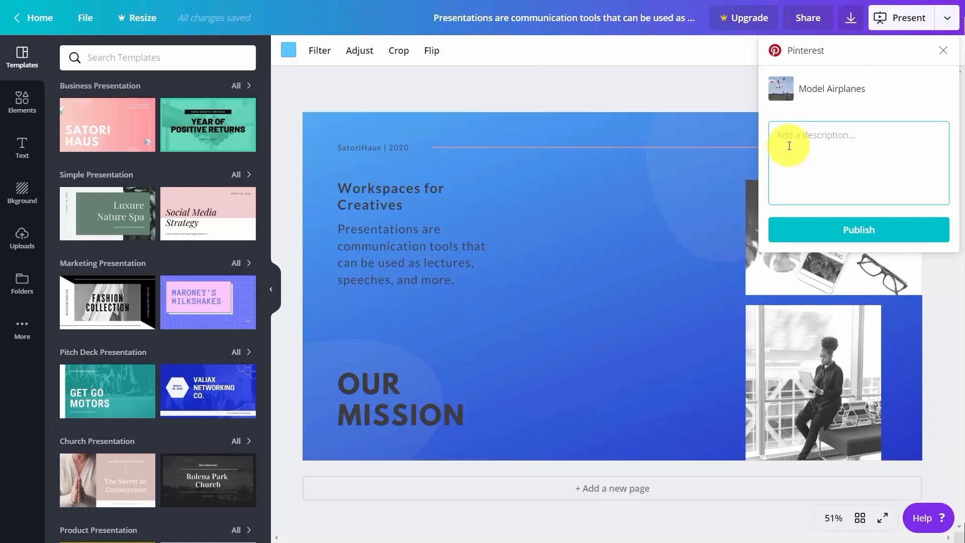
{"action": "type", "text": "Workplace for Creatives"}
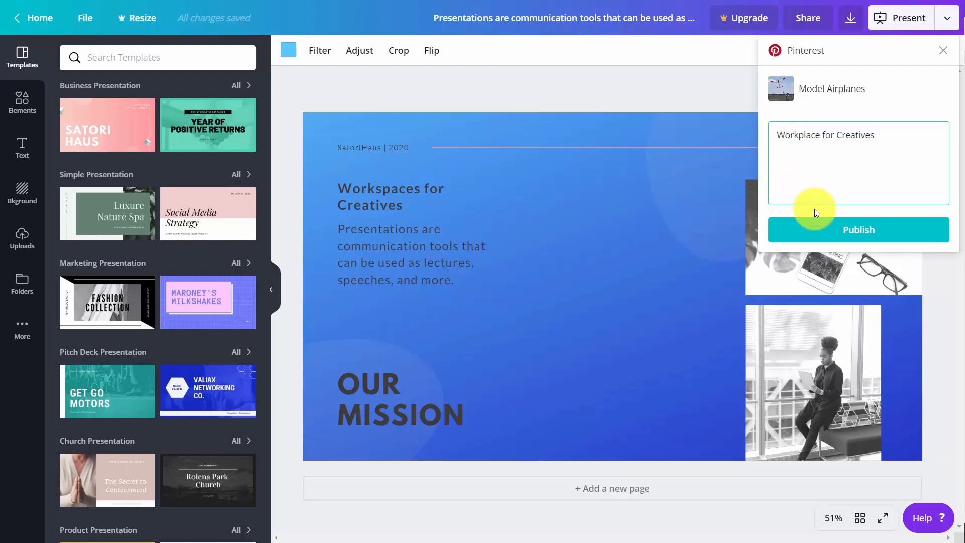
{"action": "left_click", "coordinate": [854, 230]}
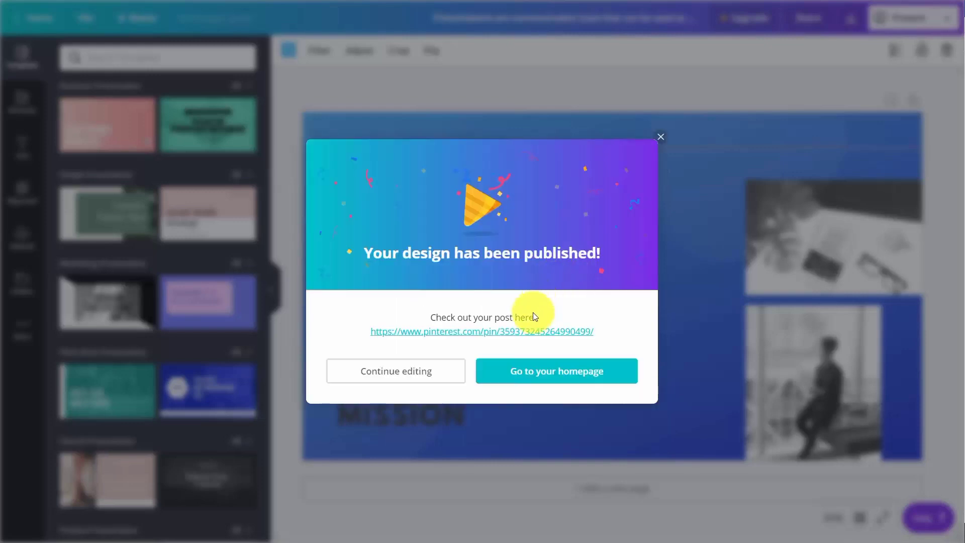
{"action": "left_click", "coordinate": [537, 332]}
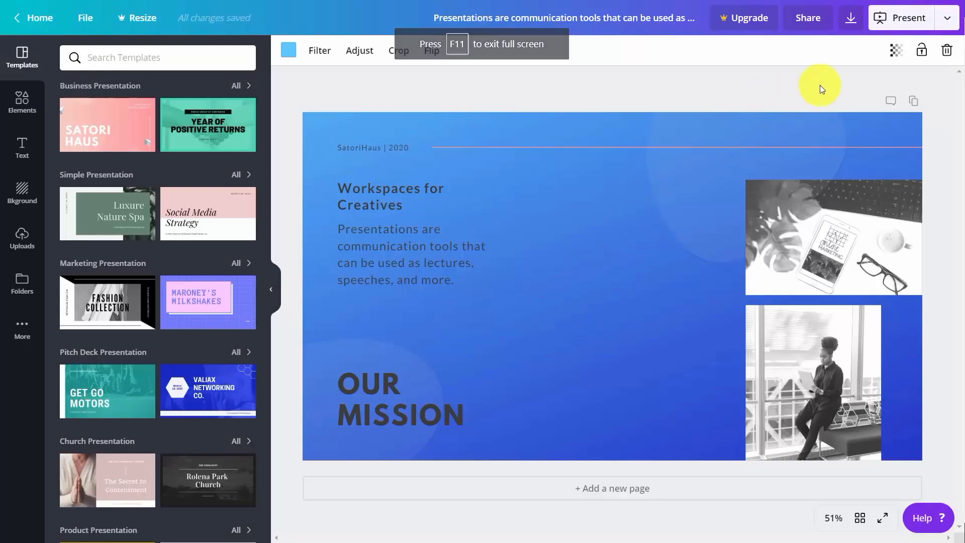
Step: Connect Facebook for group publishing, allow Canva to post in groups, and authorize it for the "How to Use Marketing Strategy" group
{"action": "left_click", "coordinate": [947, 18]}
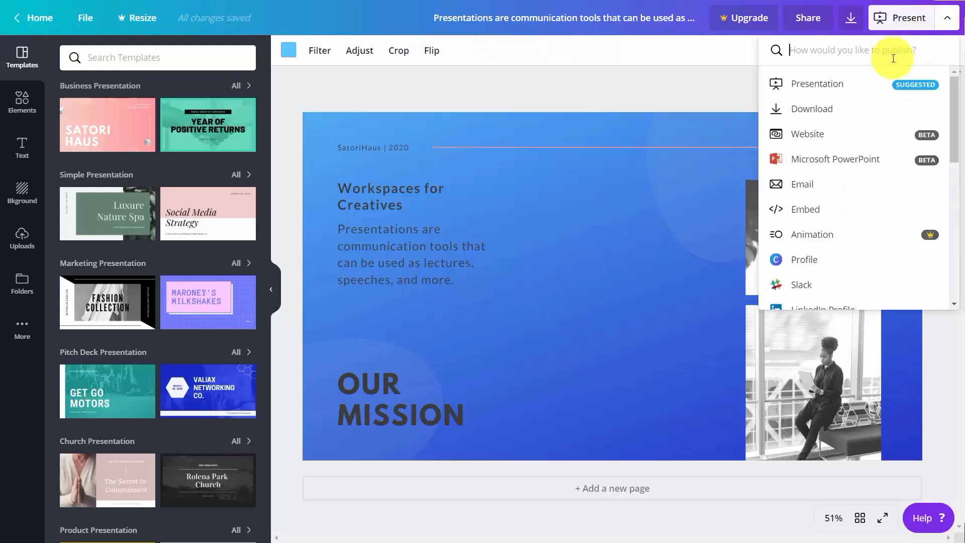
{"action": "scroll", "coordinate": [794, 160], "scroll_direction": "down", "scroll_amount": 5}
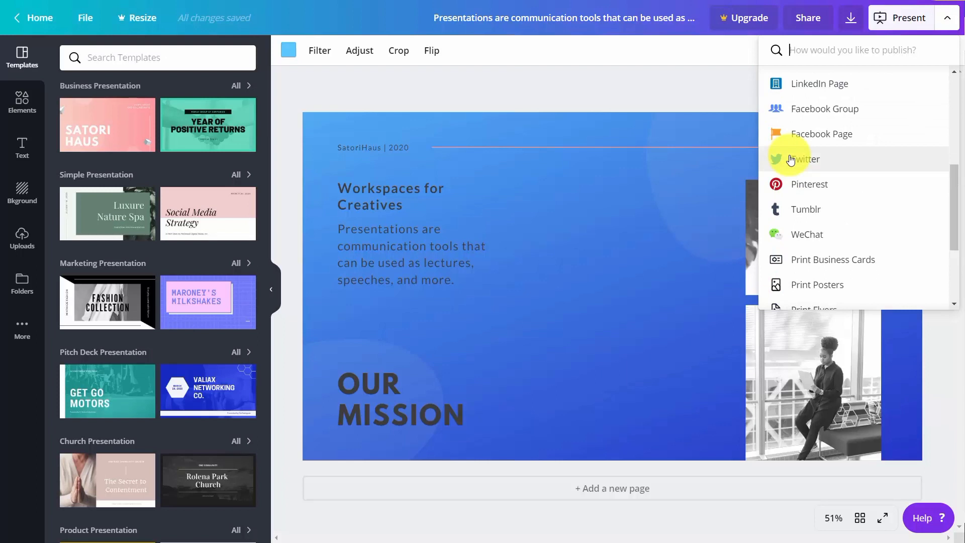
{"action": "scroll", "coordinate": [790, 160], "scroll_direction": "up", "scroll_amount": 1}
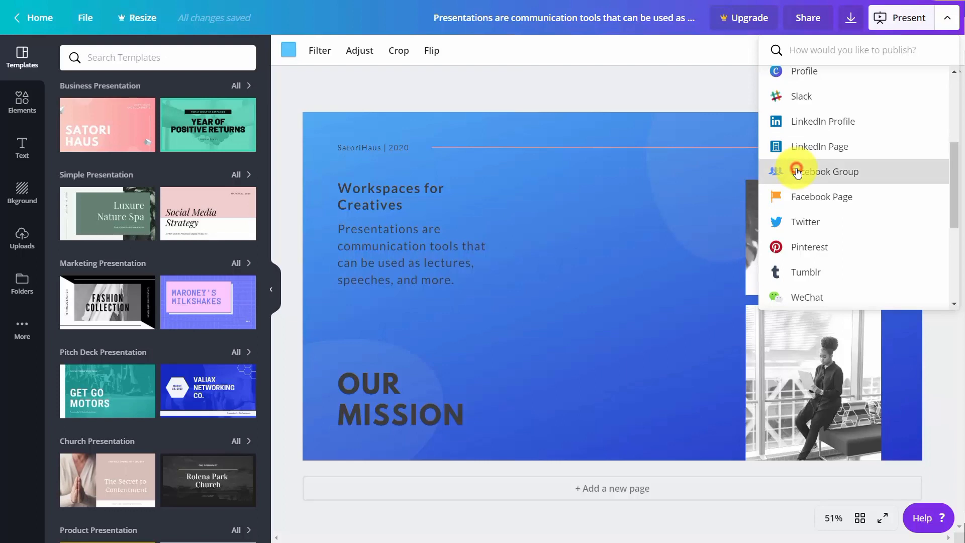
{"action": "left_click", "coordinate": [797, 171]}
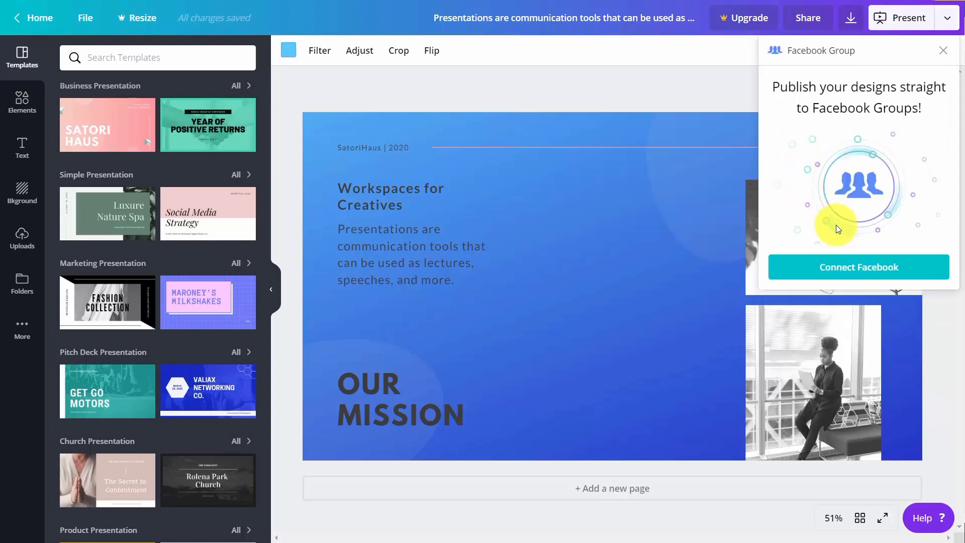
{"action": "left_click", "coordinate": [862, 273]}
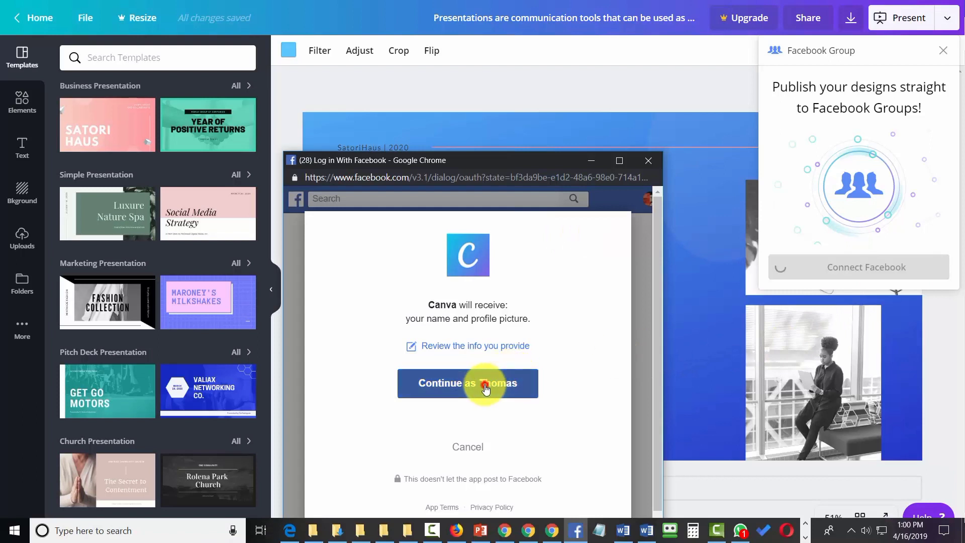
{"action": "left_click", "coordinate": [485, 388]}
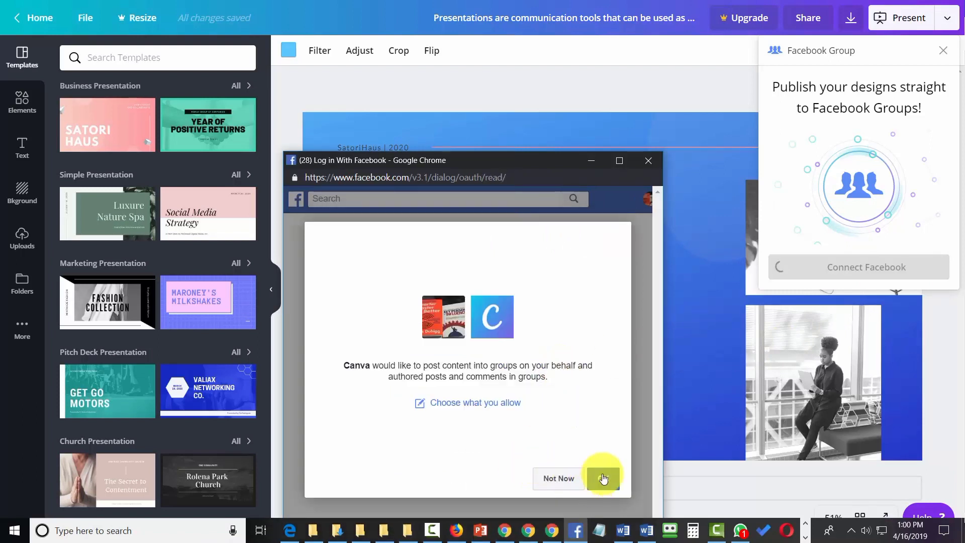
{"action": "left_click", "coordinate": [602, 478]}
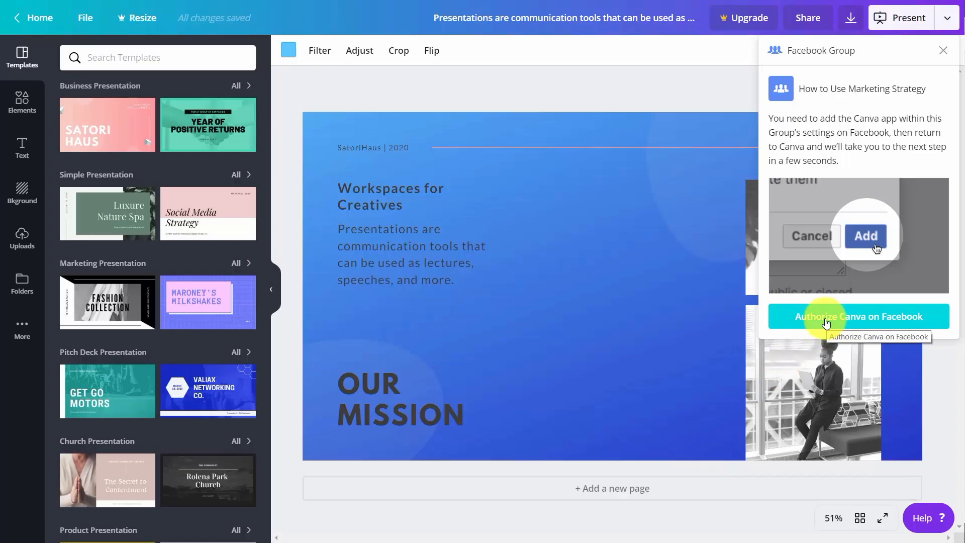
{"action": "left_click", "coordinate": [820, 321]}
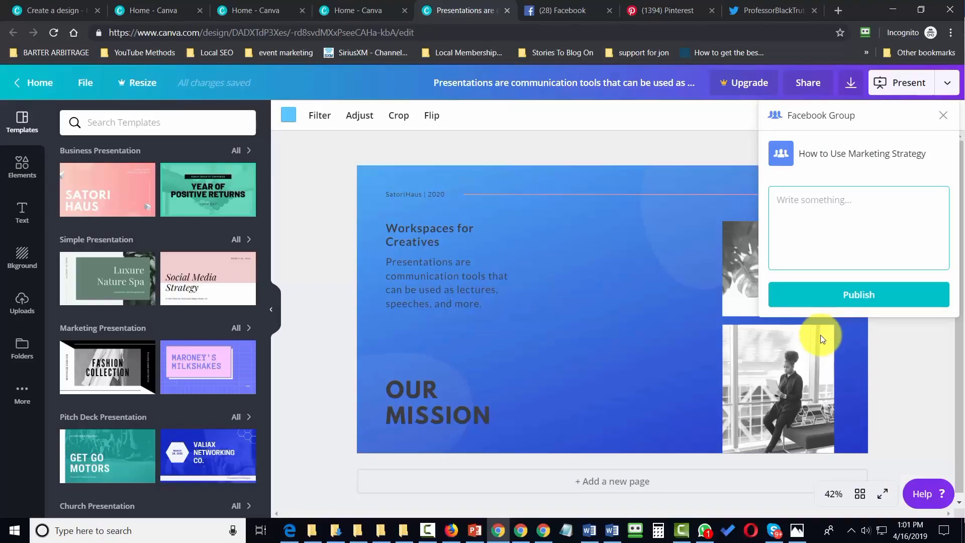
Step: Publish the slide to the Facebook group with the text "Workplace for creatives", check the live post, and close it
{"action": "type", "text": "Workplace for creatives"}
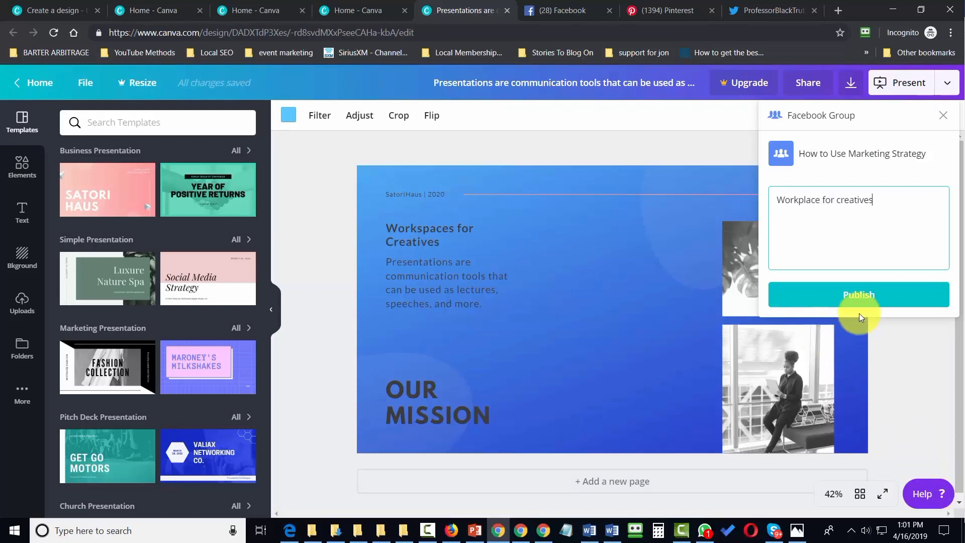
{"action": "left_click", "coordinate": [858, 295]}
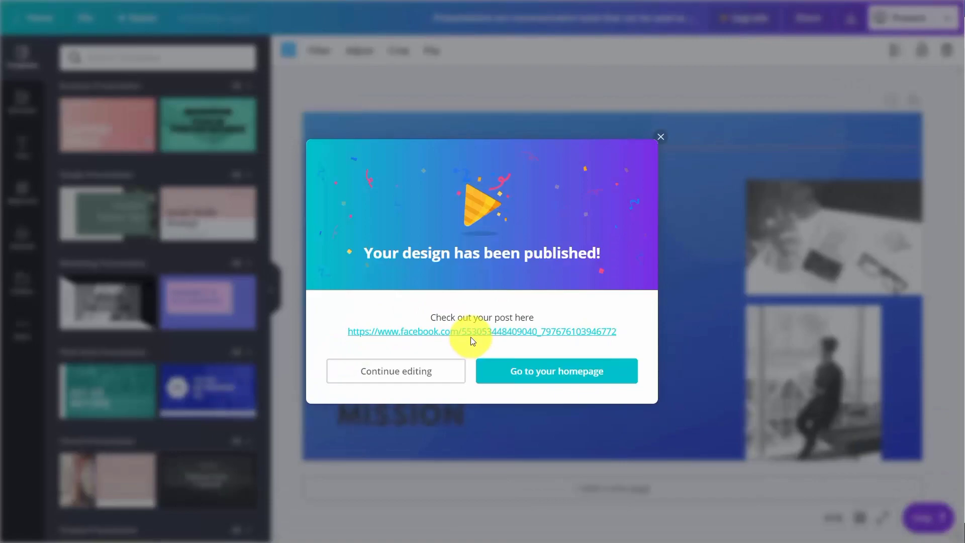
{"action": "left_click", "coordinate": [472, 337]}
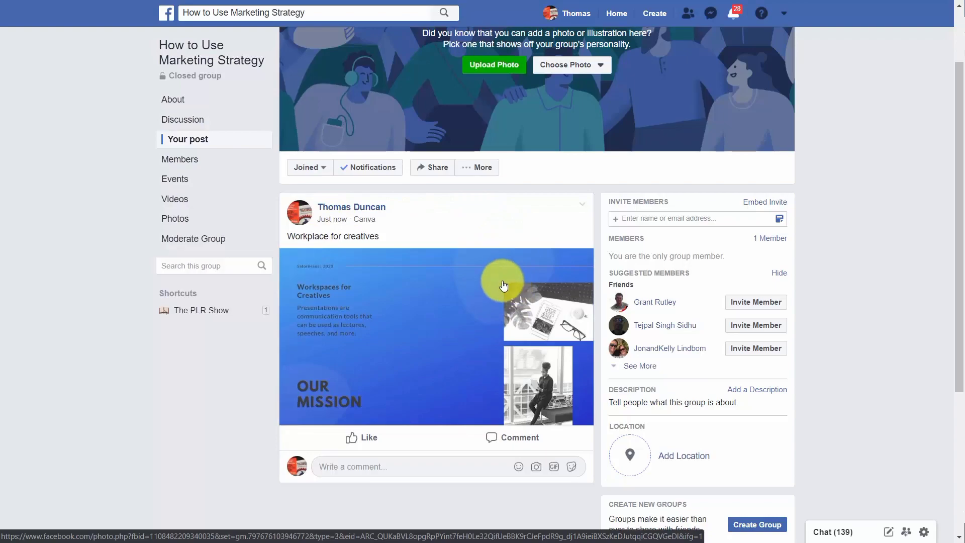
{"action": "key", "text": "ctrl+w"}
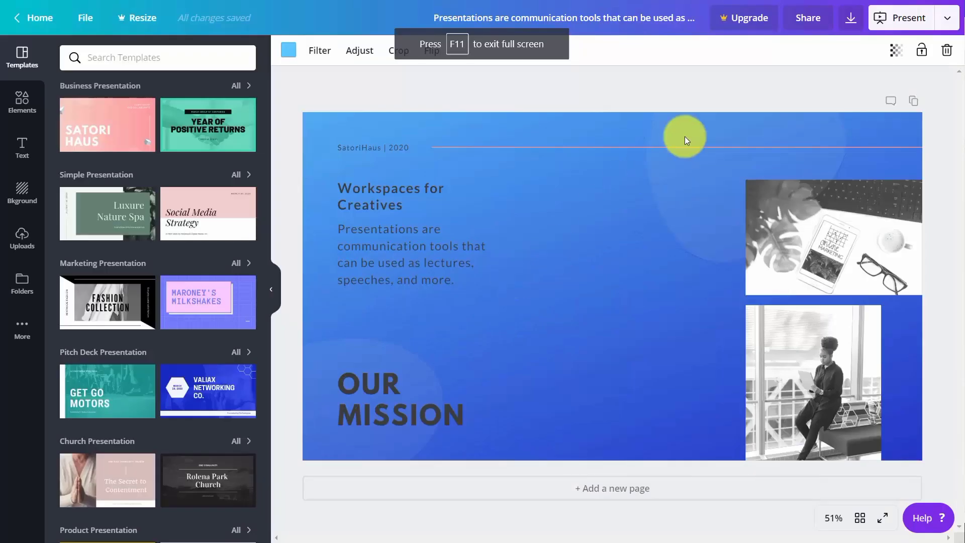
Step: Choose Twitter as the publishing destination for the slide, connect the account, and authorize Canva to use it
{"action": "left_click", "coordinate": [947, 18]}
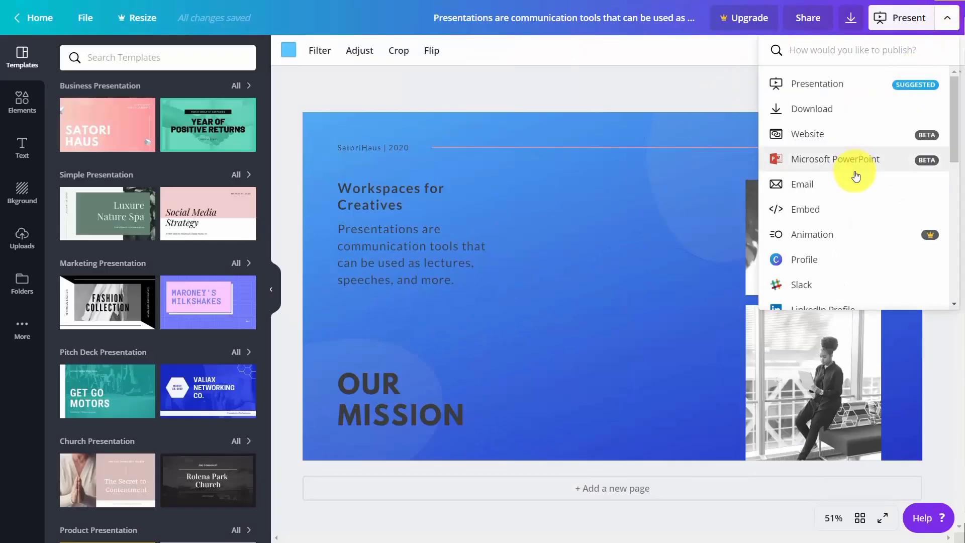
{"action": "scroll", "coordinate": [854, 179], "scroll_direction": "down", "scroll_amount": 5}
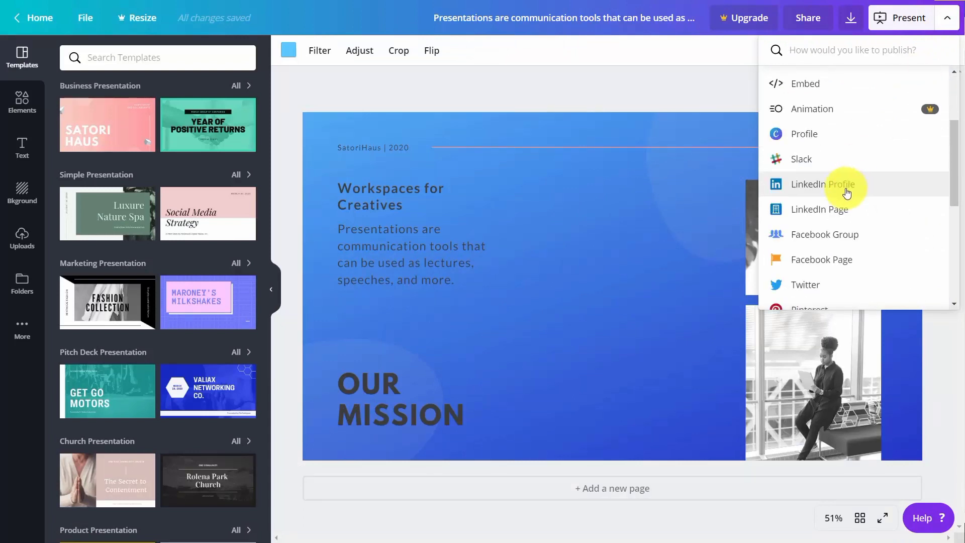
{"action": "scroll", "coordinate": [835, 223], "scroll_direction": "down", "scroll_amount": 2}
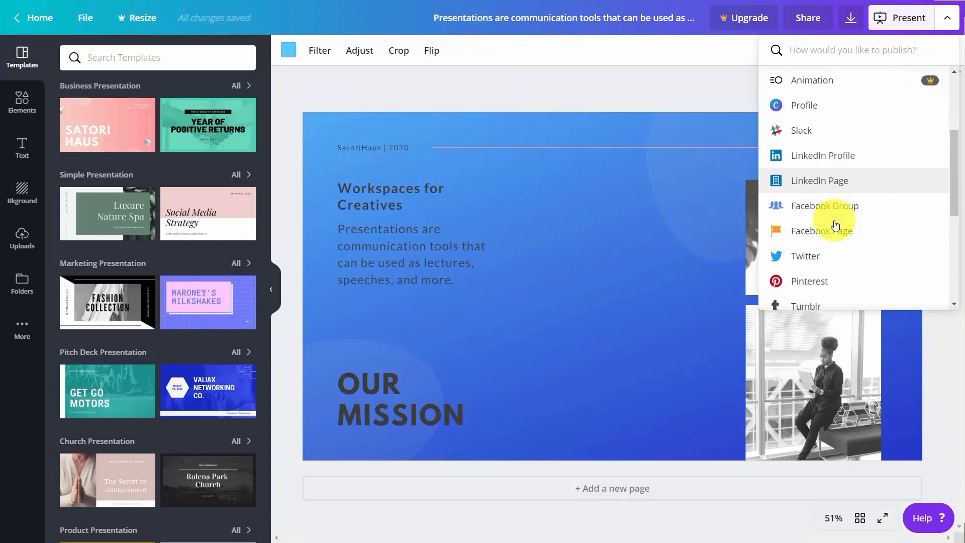
{"action": "scroll", "coordinate": [835, 225], "scroll_direction": "down", "scroll_amount": 2}
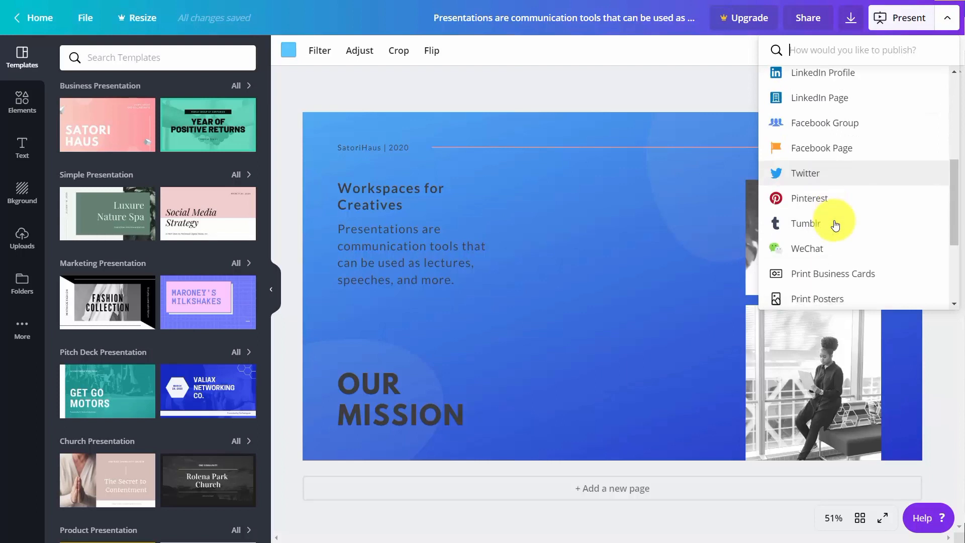
{"action": "scroll", "coordinate": [835, 229], "scroll_direction": "up", "scroll_amount": 2}
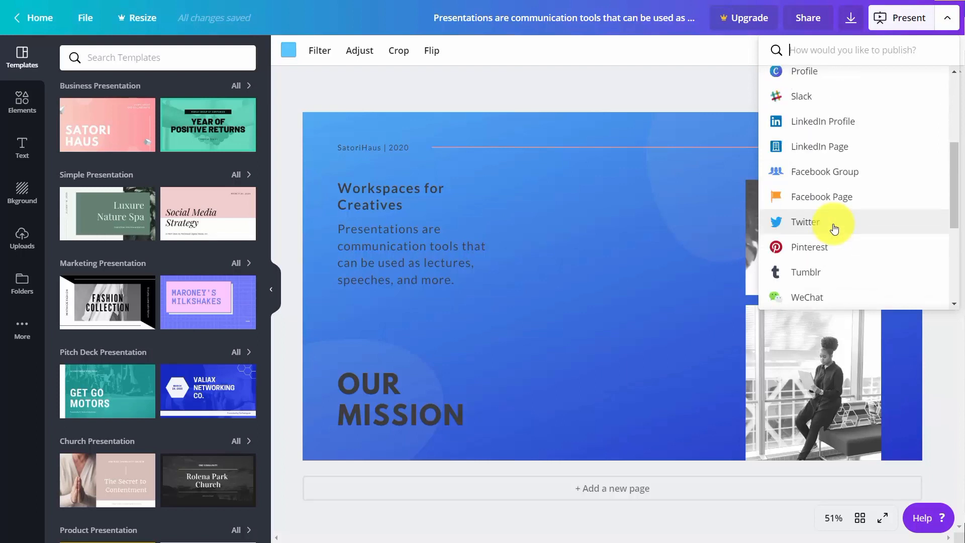
{"action": "left_click", "coordinate": [798, 227]}
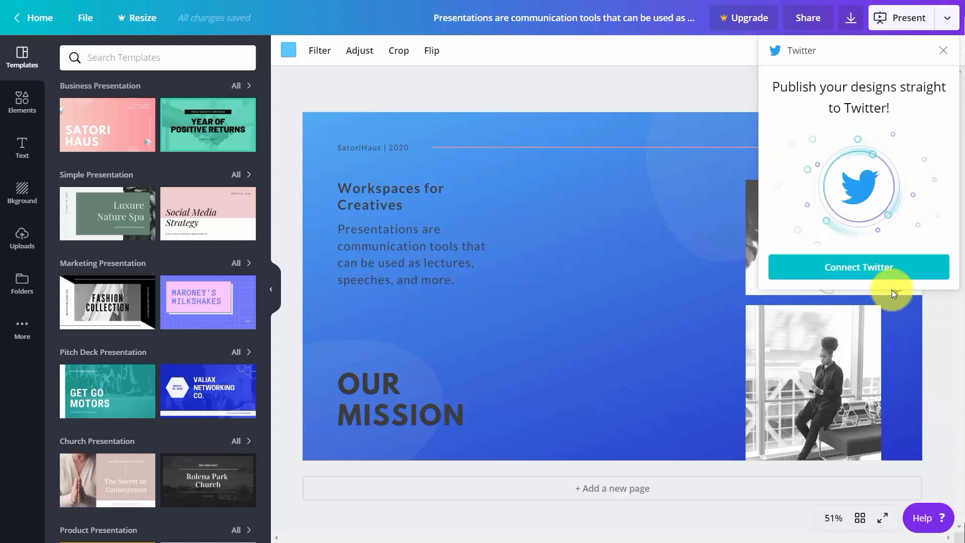
{"action": "left_click", "coordinate": [859, 278]}
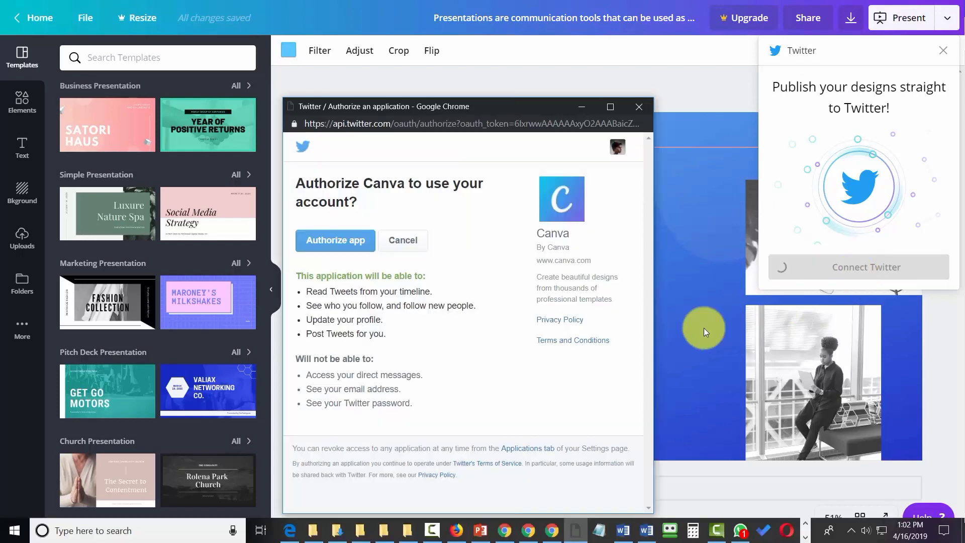
{"action": "left_click", "coordinate": [342, 243]}
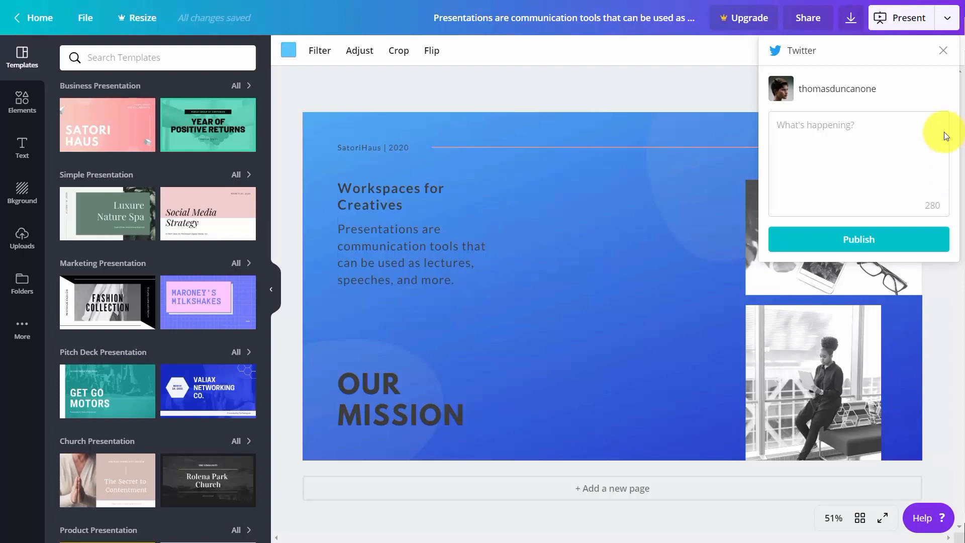
Step: Publish the slide to Twitter with the text "Workspaces for creatives" and open the published post
{"action": "left_click", "coordinate": [865, 135]}
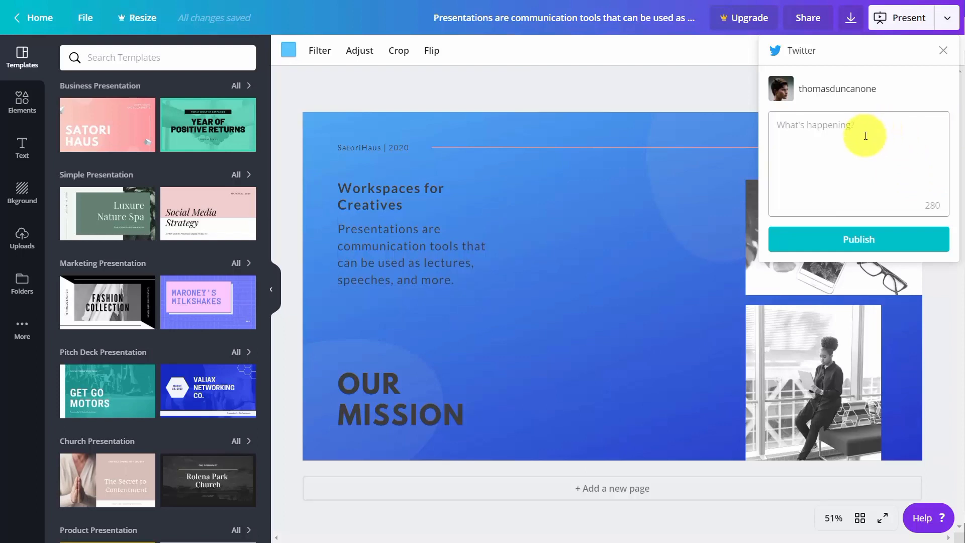
{"action": "type", "text": "Workspaces for creatives"}
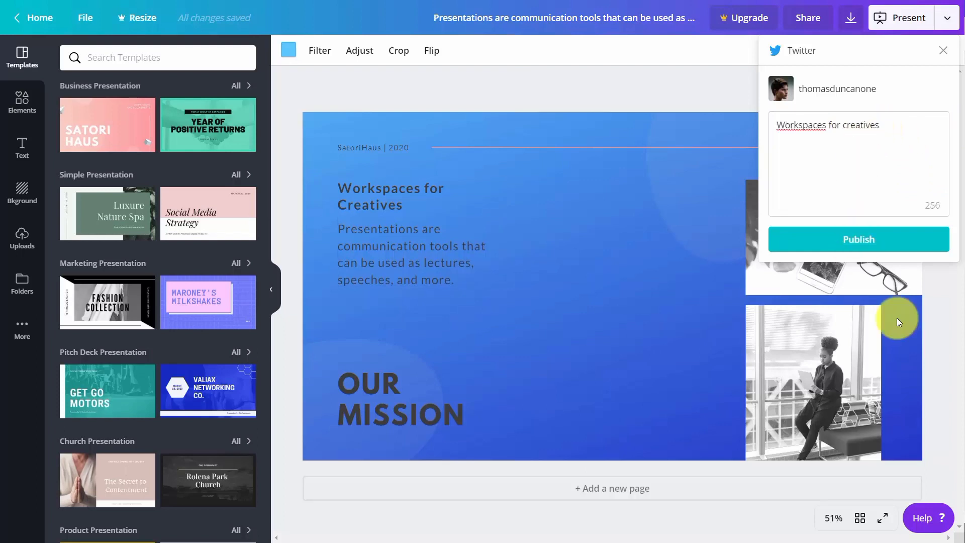
{"action": "left_click", "coordinate": [850, 237]}
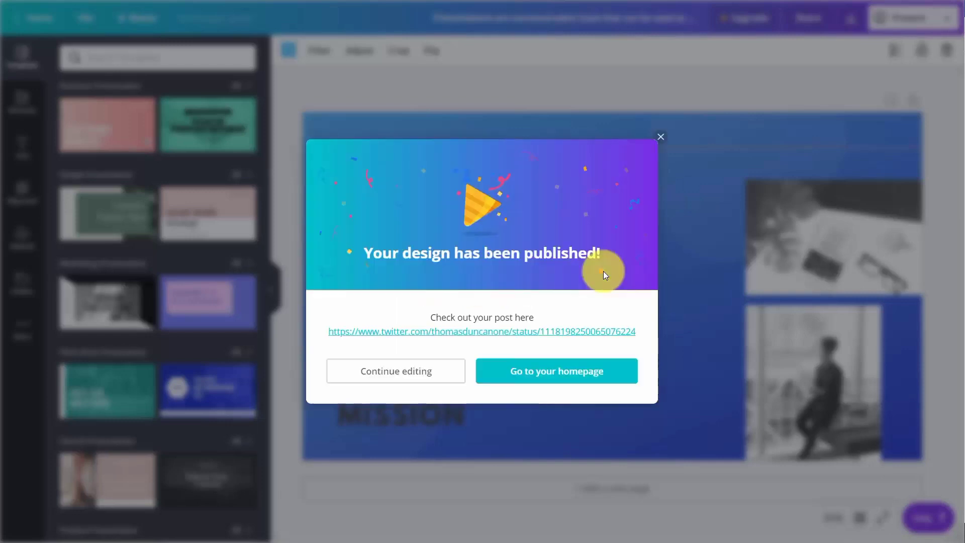
{"action": "left_click", "coordinate": [522, 332]}
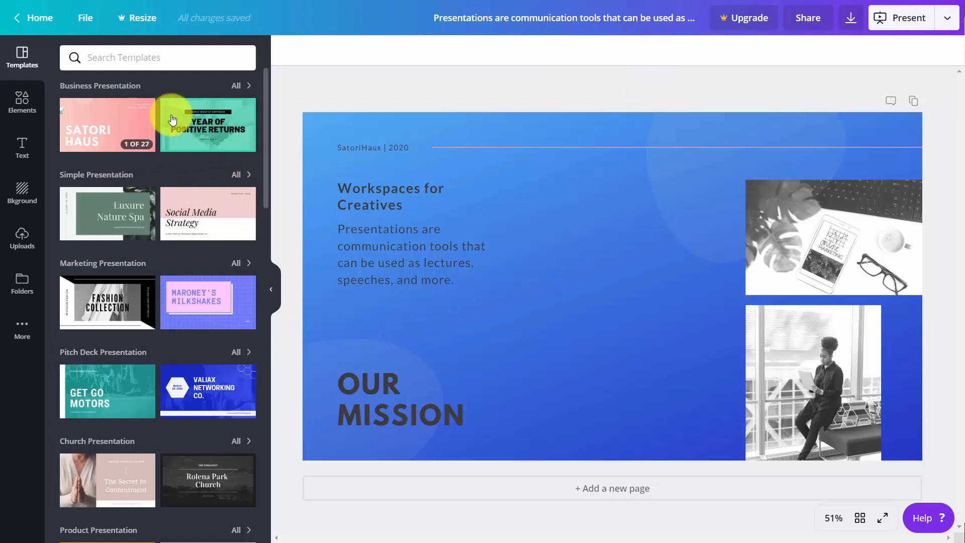
Step: Add pages 2 and 3 using the "Year of Positive Returns" and "150%" layouts from the Black and Green History Finance Presentation template
{"action": "left_click", "coordinate": [197, 118]}
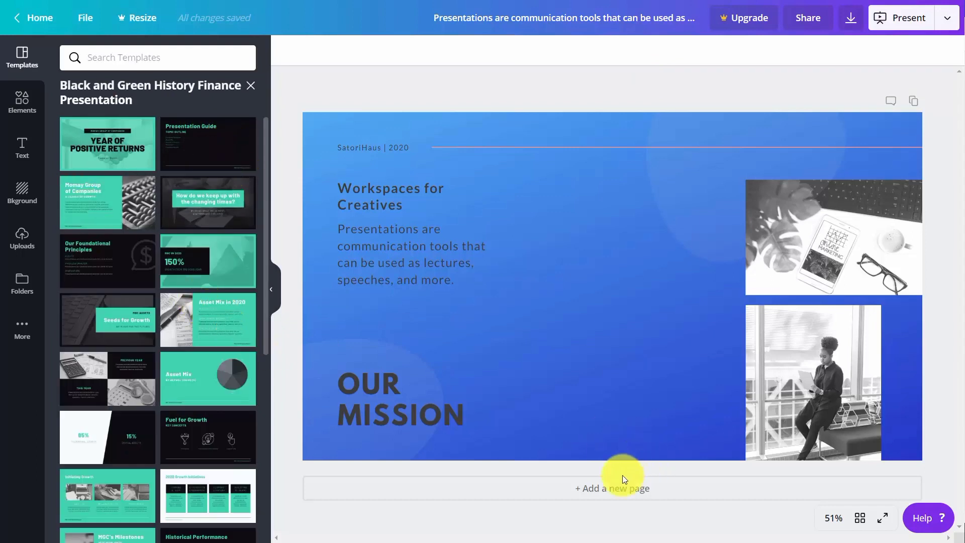
{"action": "left_click", "coordinate": [587, 485]}
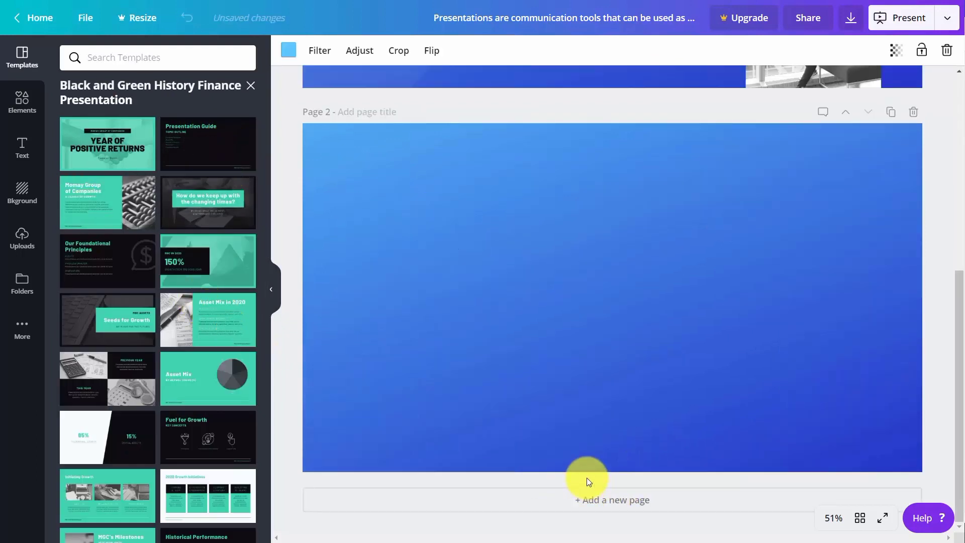
{"action": "left_click", "coordinate": [107, 141]}
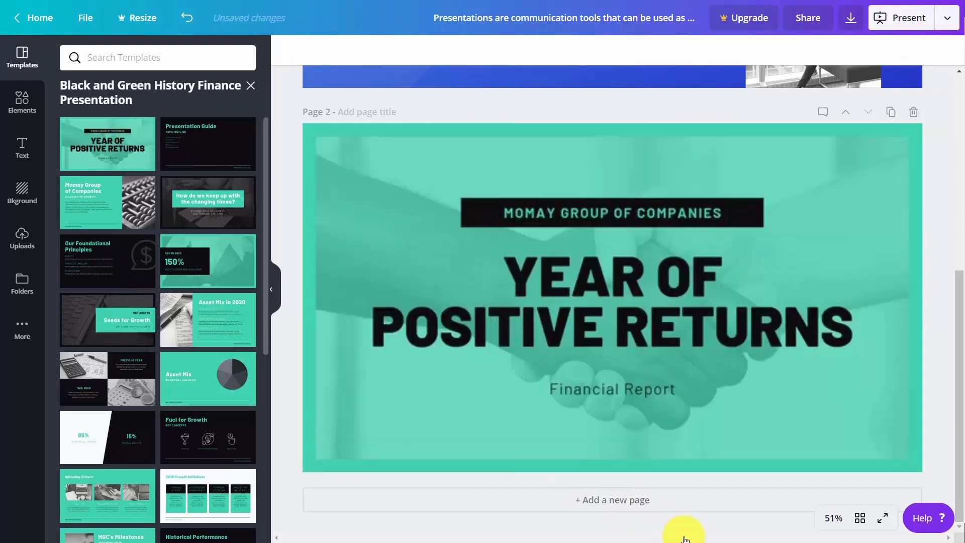
{"action": "left_click", "coordinate": [617, 502]}
{"action": "left_click", "coordinate": [221, 258]}
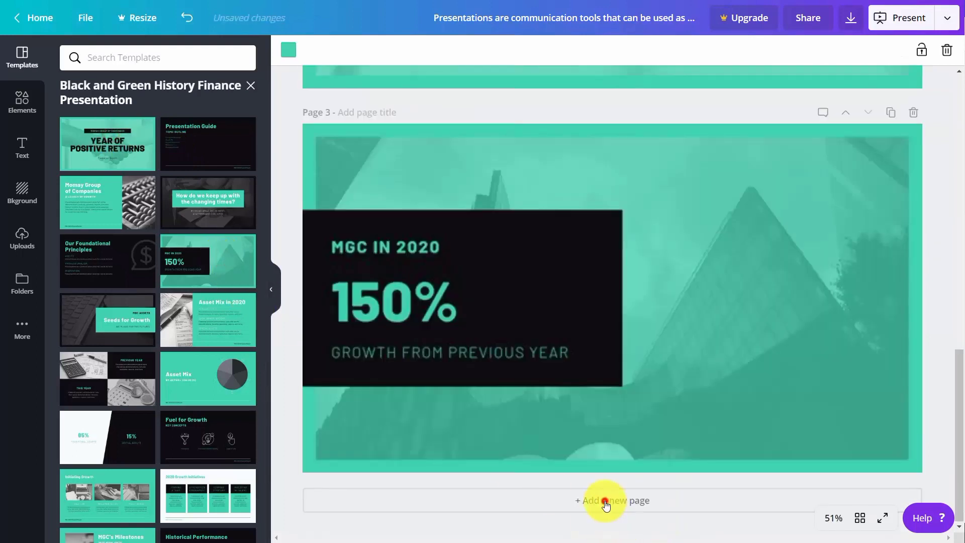
Step: Add page 4 with the Asset Mix pie chart layout and page 5 with the Fuel for Growth layout
{"action": "left_click", "coordinate": [605, 499]}
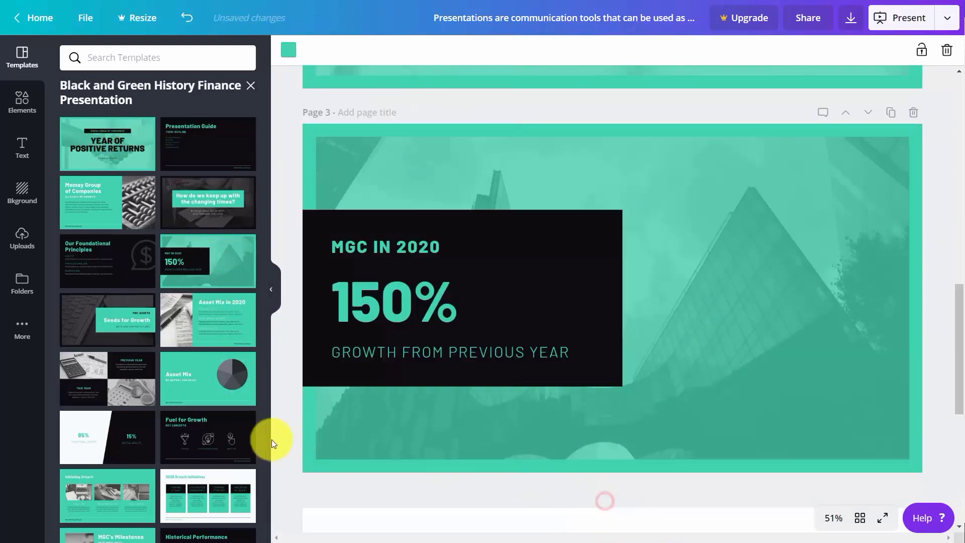
{"action": "left_click", "coordinate": [194, 400]}
{"action": "left_click", "coordinate": [581, 502]}
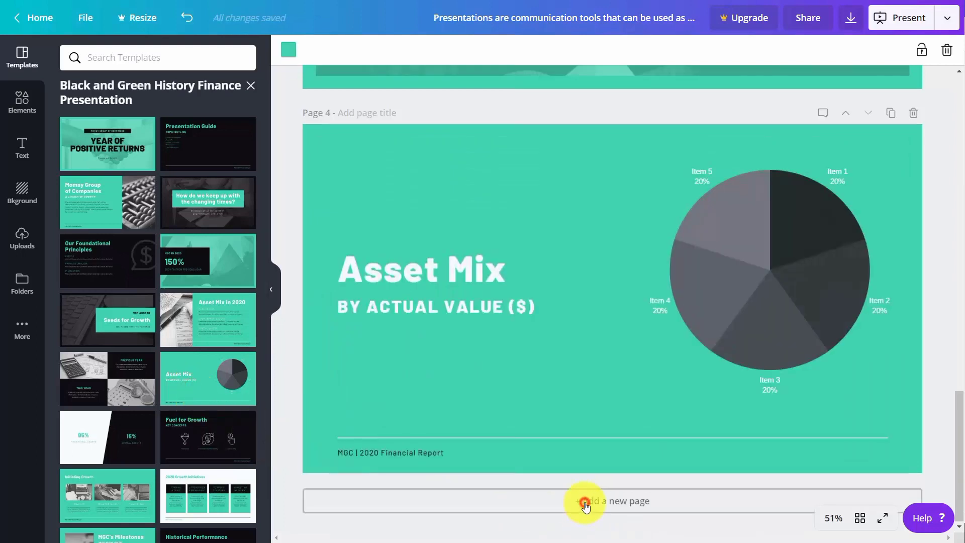
{"action": "left_click", "coordinate": [200, 497]}
{"action": "left_click", "coordinate": [174, 431]}
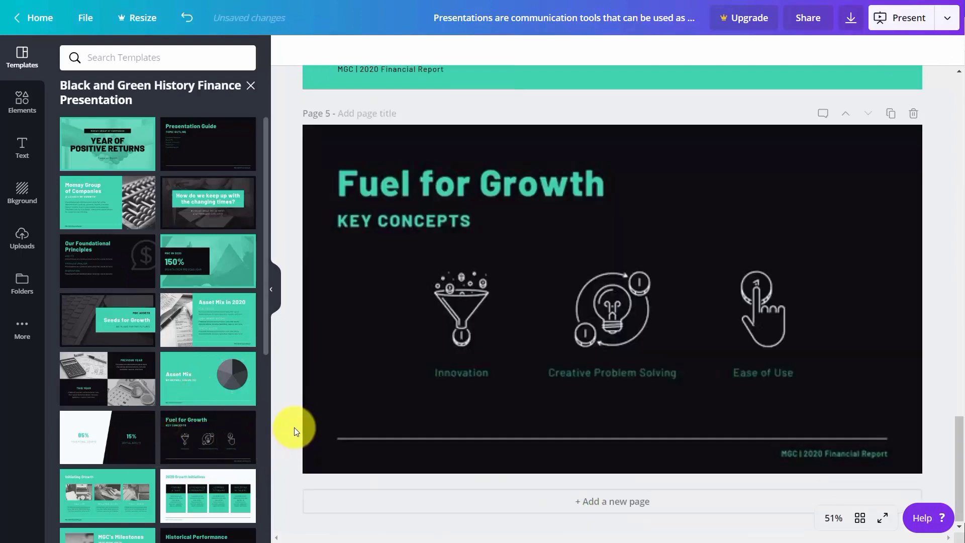
Step: Choose Microsoft PowerPoint as the download format for all pages and look through the presentation's pages
{"action": "scroll", "coordinate": [294, 426], "scroll_direction": "up", "scroll_amount": 20}
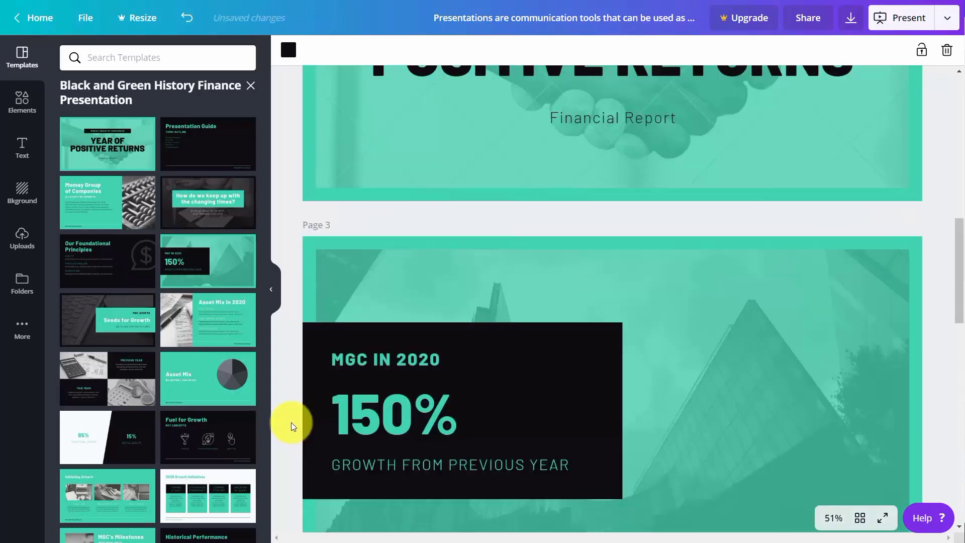
{"action": "scroll", "coordinate": [291, 426], "scroll_direction": "up", "scroll_amount": 5}
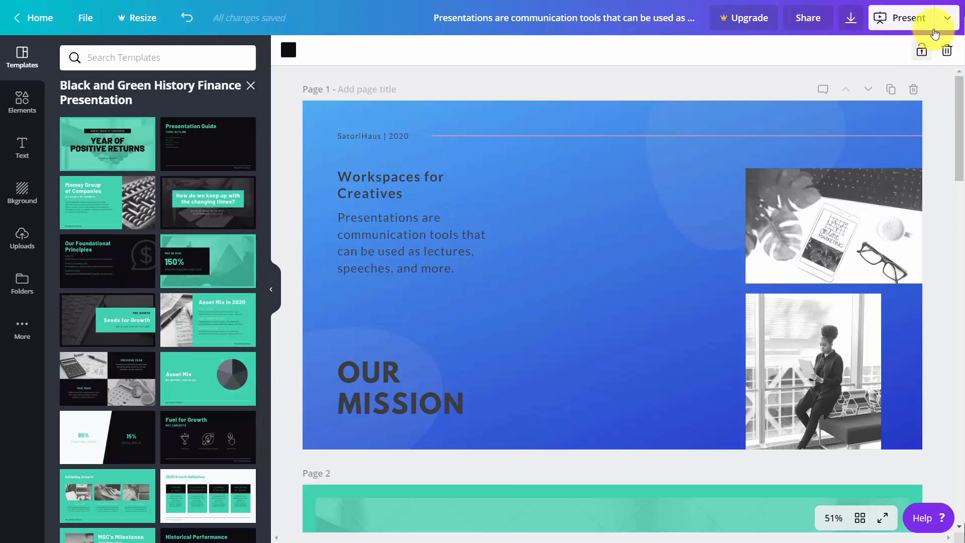
{"action": "left_click", "coordinate": [947, 23]}
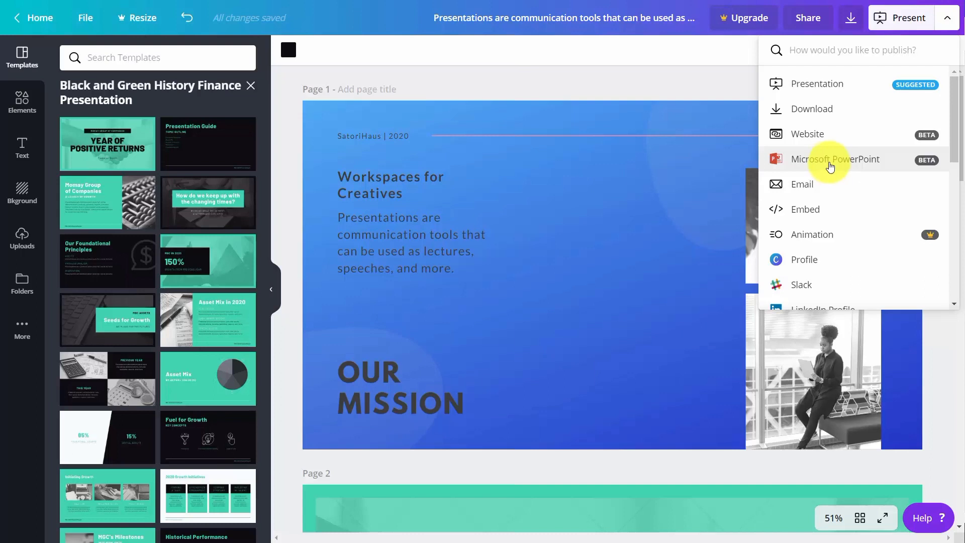
{"action": "left_click", "coordinate": [828, 161]}
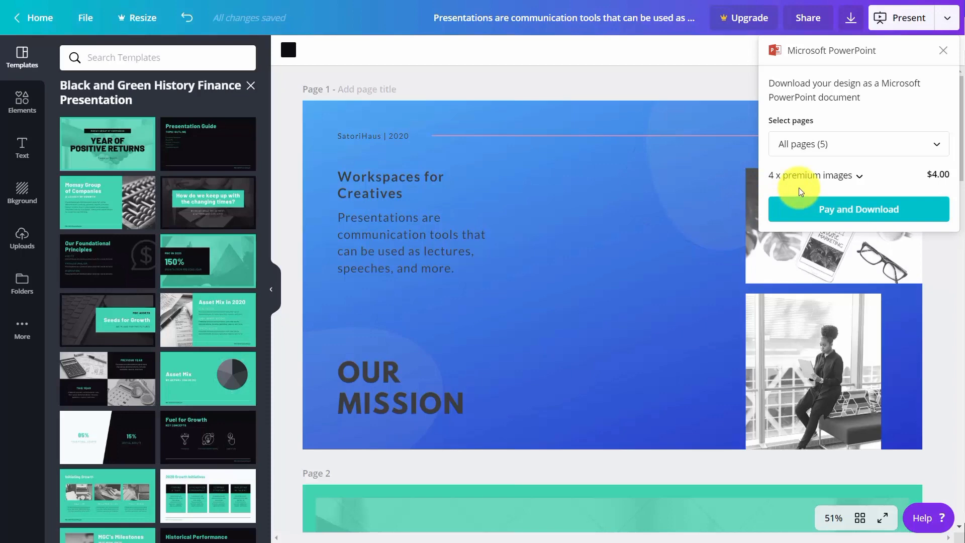
{"action": "left_click", "coordinate": [726, 162]}
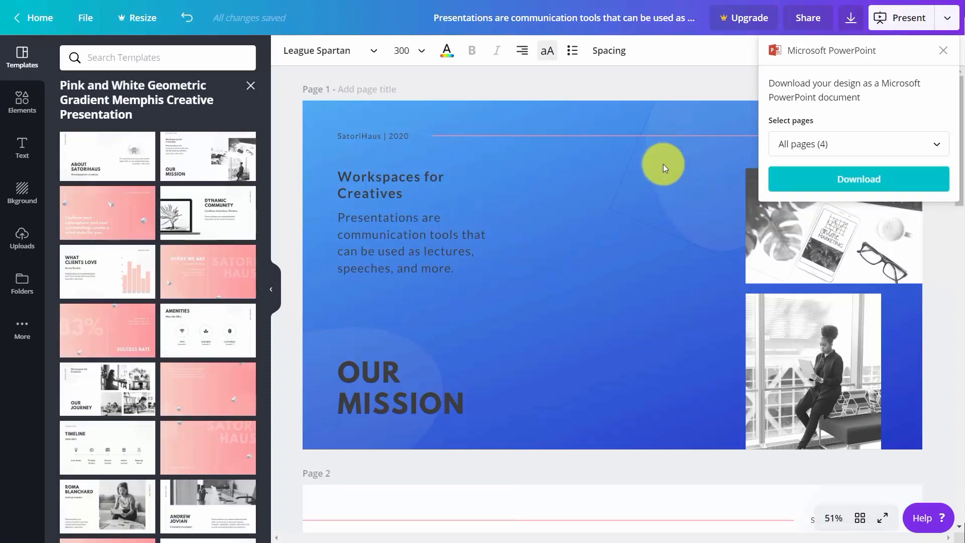
{"action": "scroll", "coordinate": [662, 164], "scroll_direction": "down", "scroll_amount": 15}
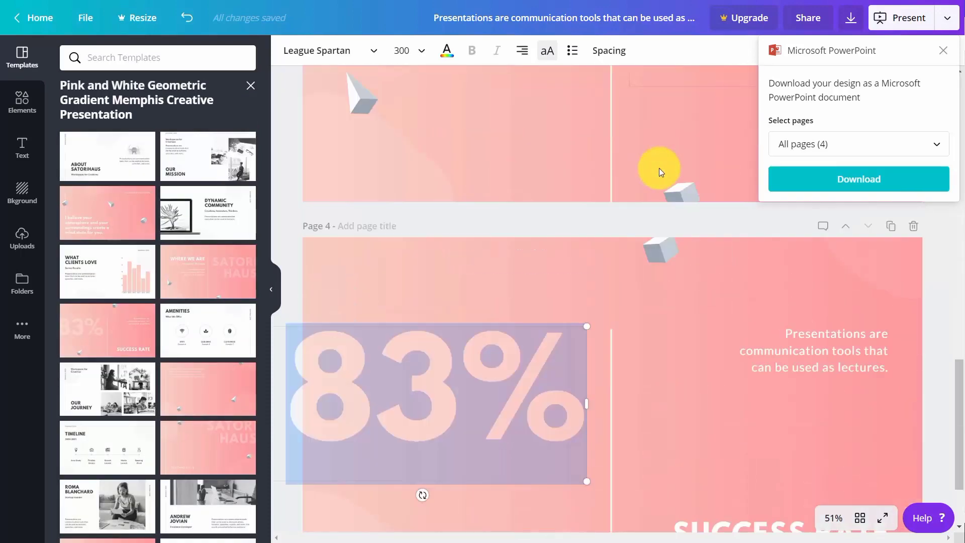
{"action": "scroll", "coordinate": [658, 168], "scroll_direction": "up", "scroll_amount": 20}
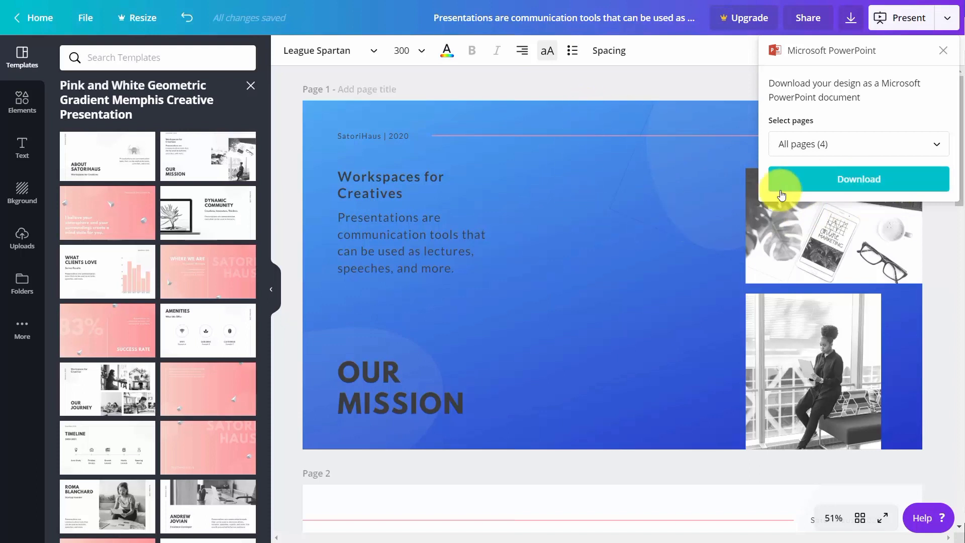
Step: Download the presentation as a PowerPoint file, save it in the "images downloaded" folder, and open the downloaded file
{"action": "left_click", "coordinate": [847, 190]}
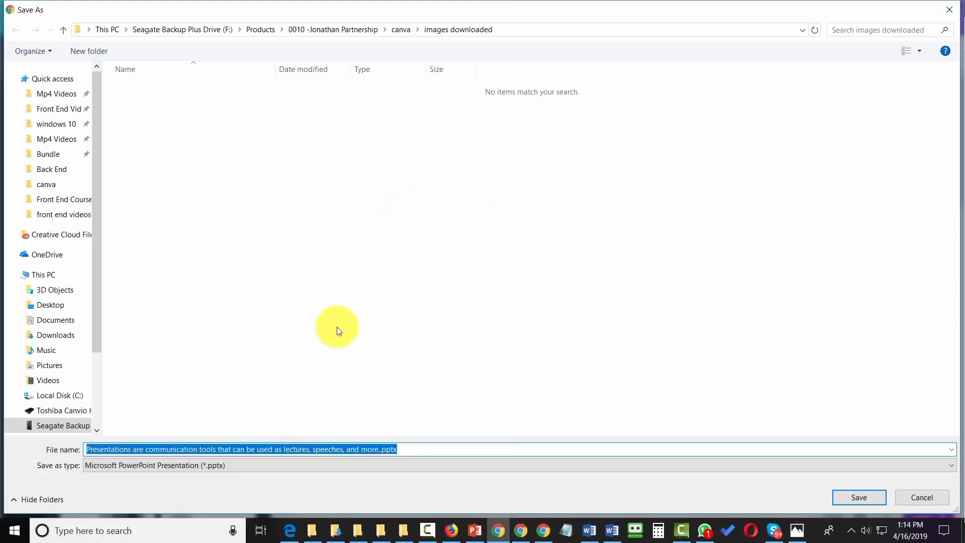
{"action": "left_click", "coordinate": [859, 502]}
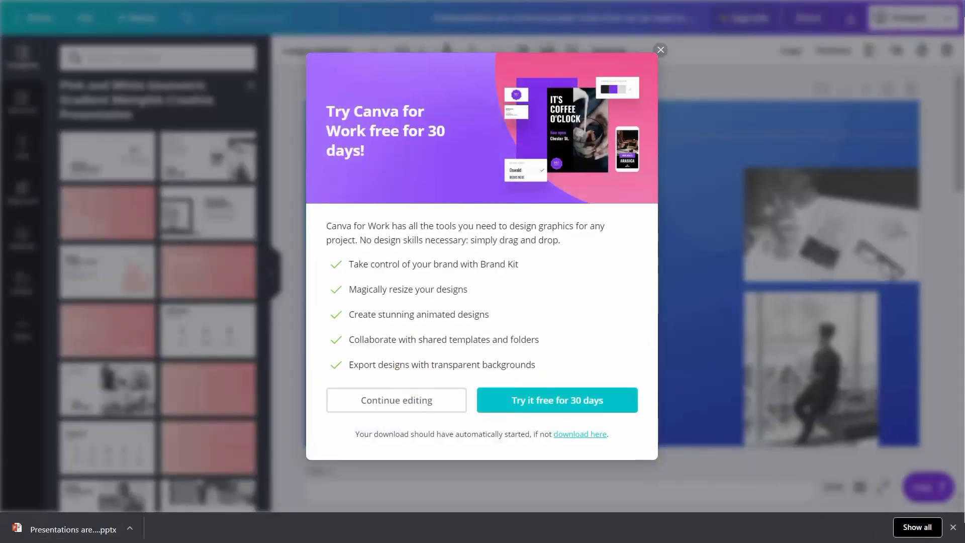
{"action": "left_click", "coordinate": [65, 526]}
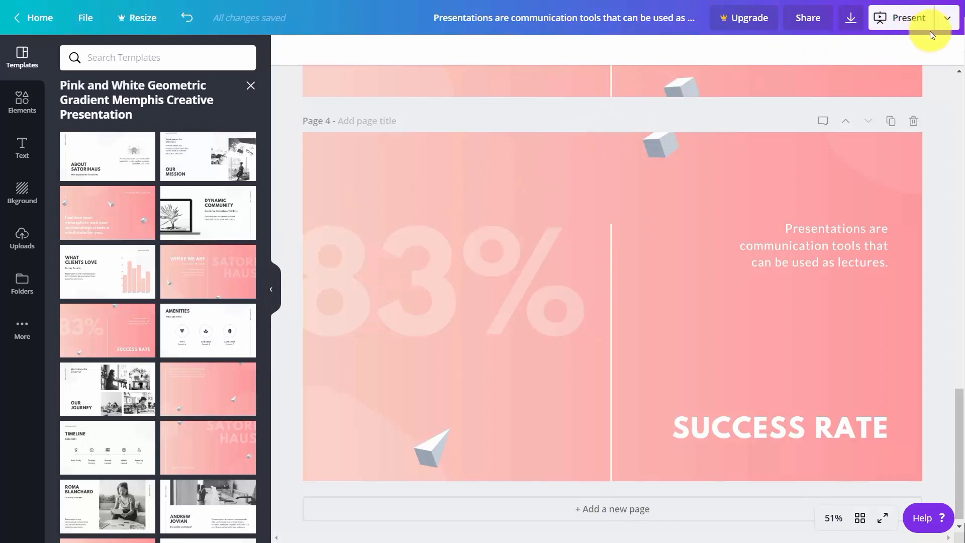
Step: Choose Website as the publishing format, preview the Scrolling web style, and set the style to Classic navigation
{"action": "left_click", "coordinate": [945, 19]}
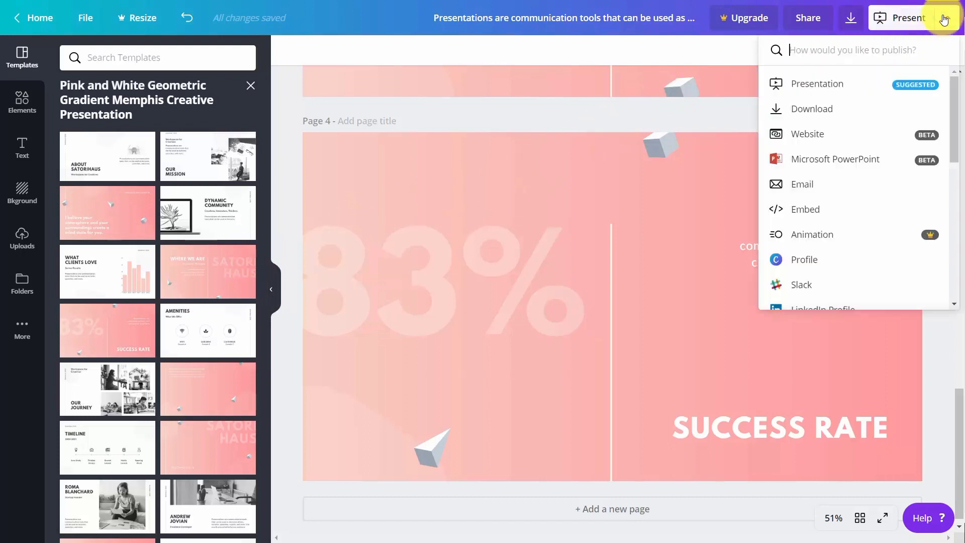
{"action": "left_click", "coordinate": [812, 140]}
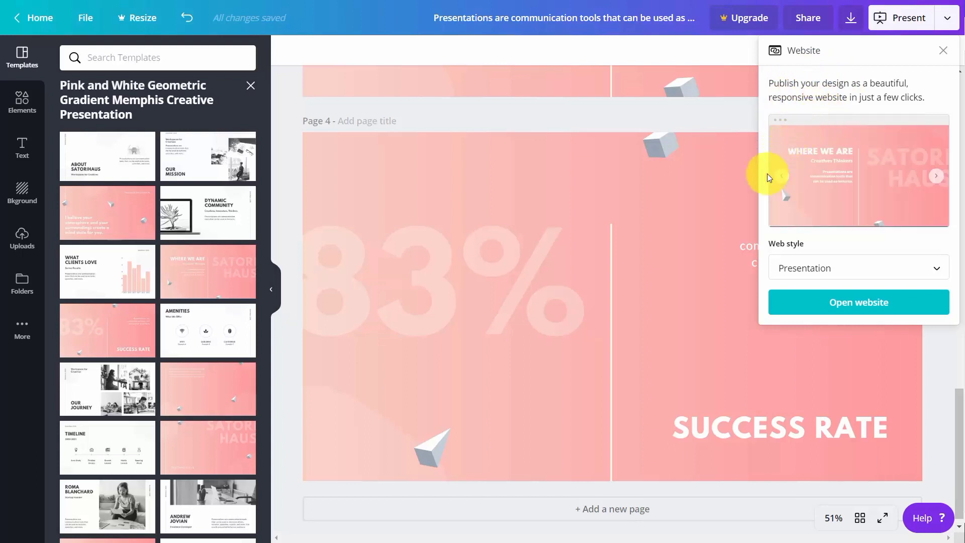
{"action": "left_click", "coordinate": [807, 261]}
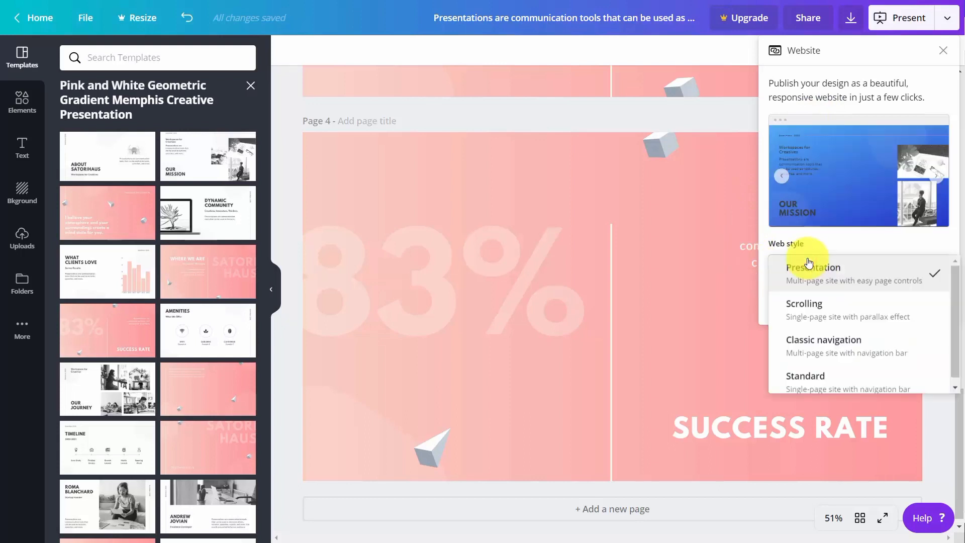
{"action": "left_click", "coordinate": [823, 305]}
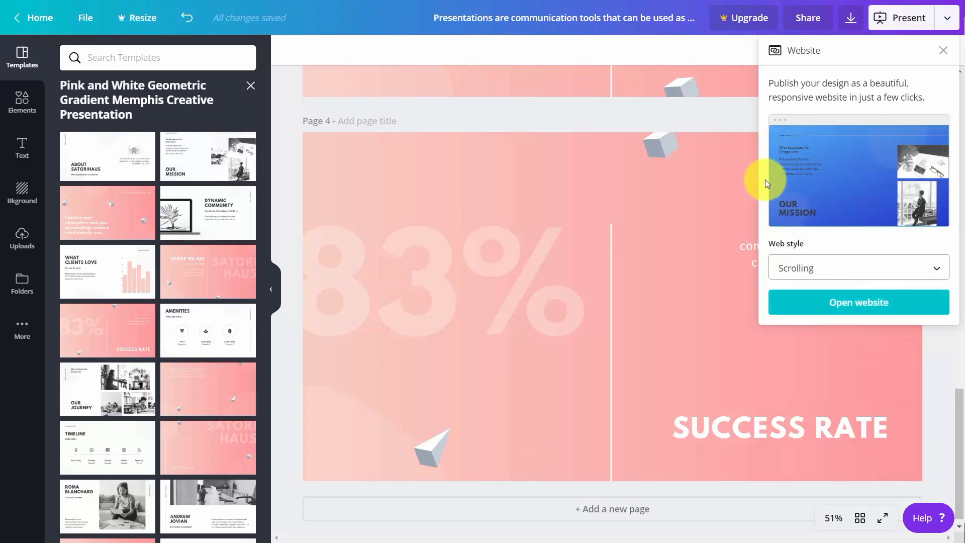
{"action": "left_click", "coordinate": [861, 263]}
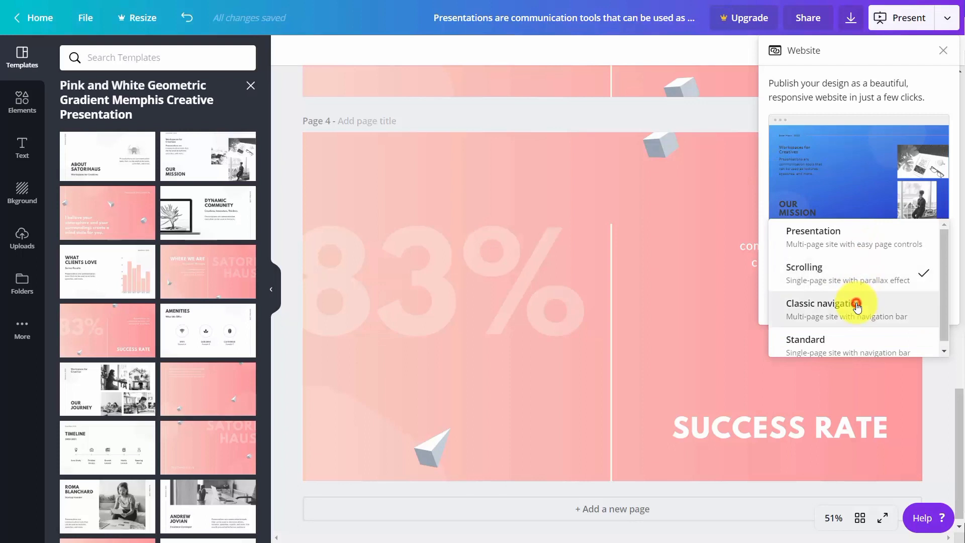
{"action": "left_click", "coordinate": [858, 307]}
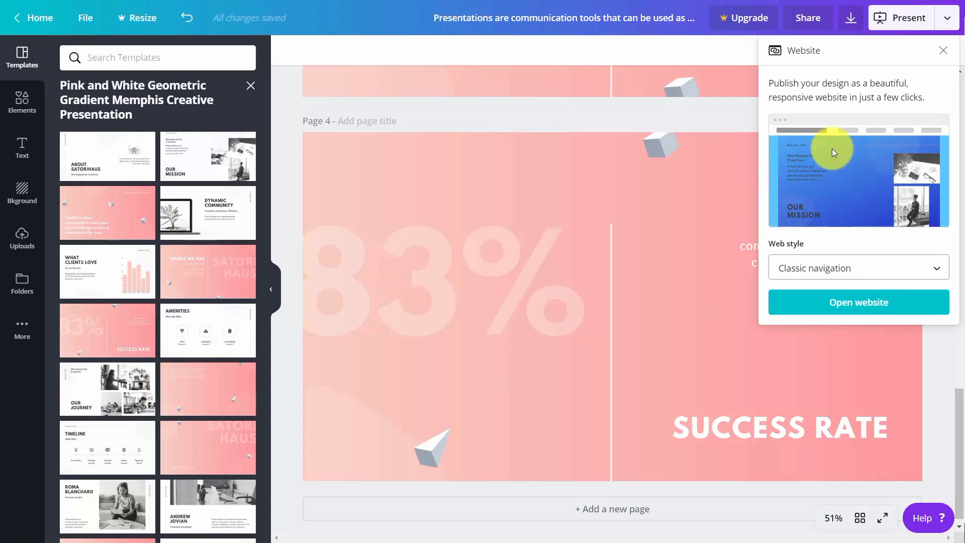
Step: Set the web style to Standard and open the presentation as a website
{"action": "left_click", "coordinate": [879, 270]}
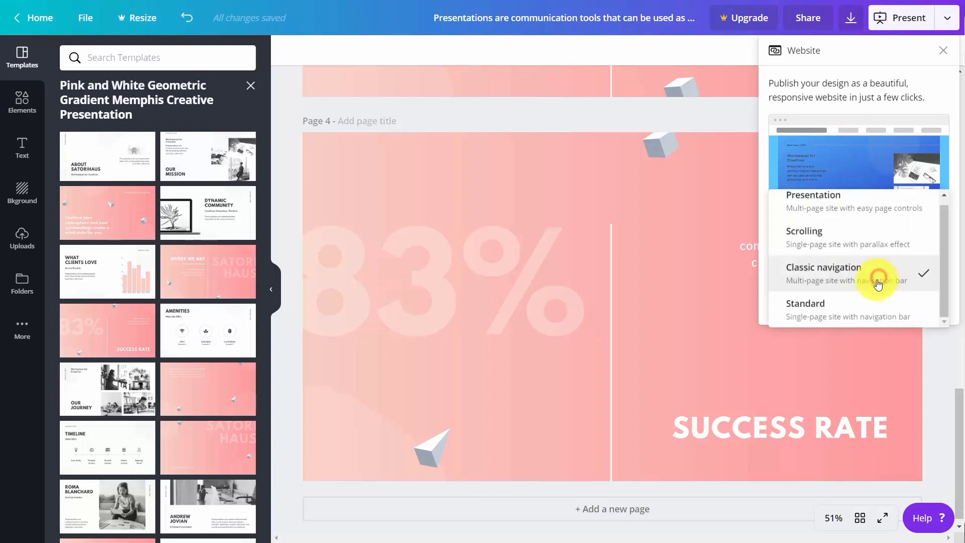
{"action": "left_click", "coordinate": [877, 307]}
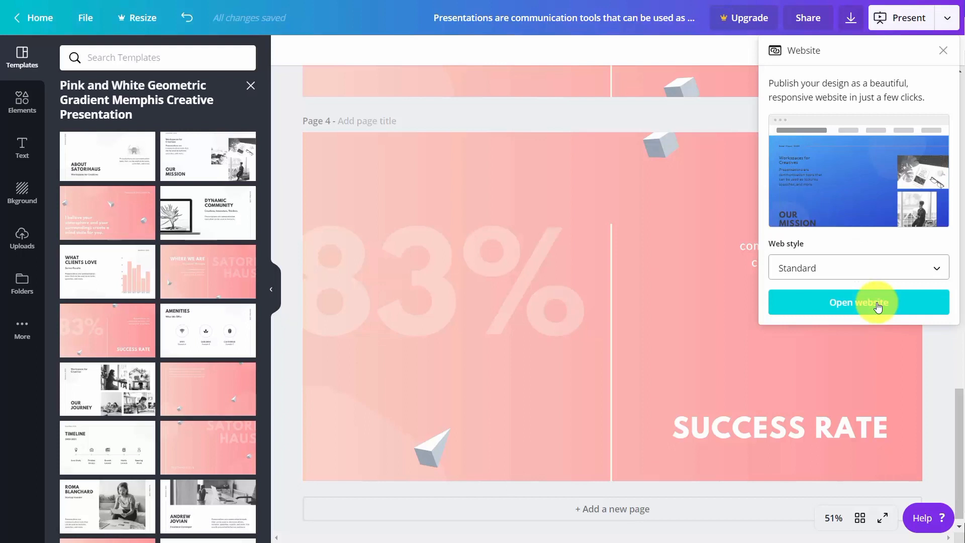
{"action": "left_click", "coordinate": [848, 306]}
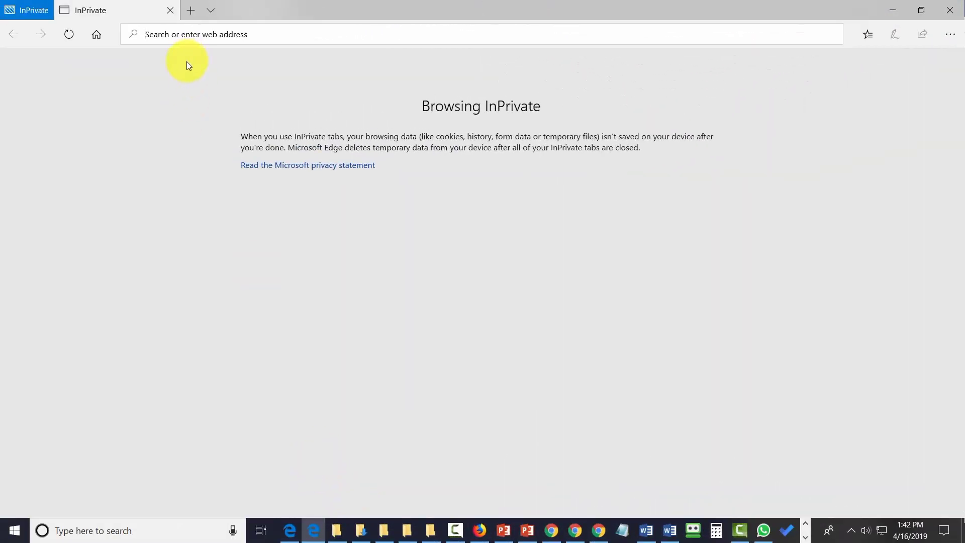
Step: Open the published website's link in a Microsoft Edge InPrivate window
{"action": "left_click", "coordinate": [173, 33]}
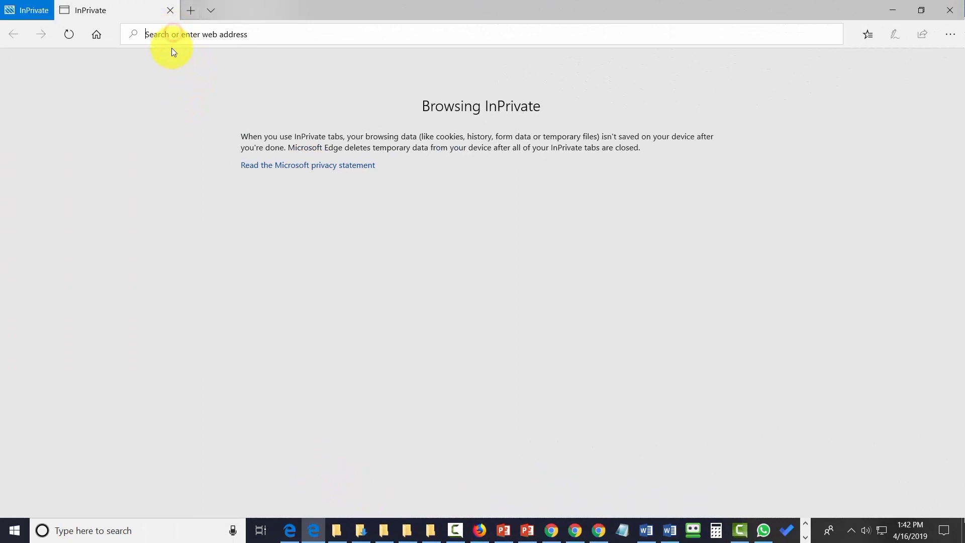
{"action": "type", "text": "https://www.canva.com/design/DADXTdP3Xes/W0hUv48yNFbHdbFqHLbvIw/view?website#4"}
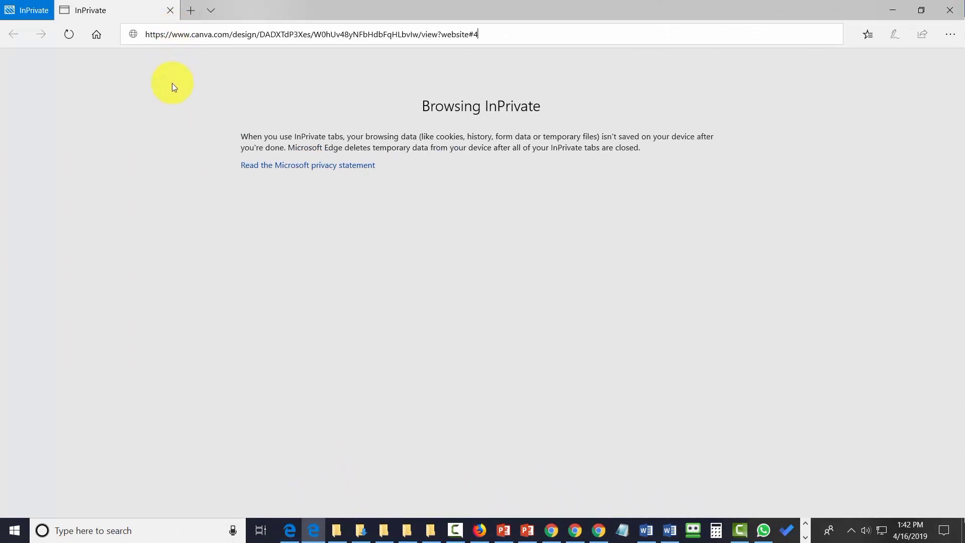
{"action": "key", "text": "Return"}
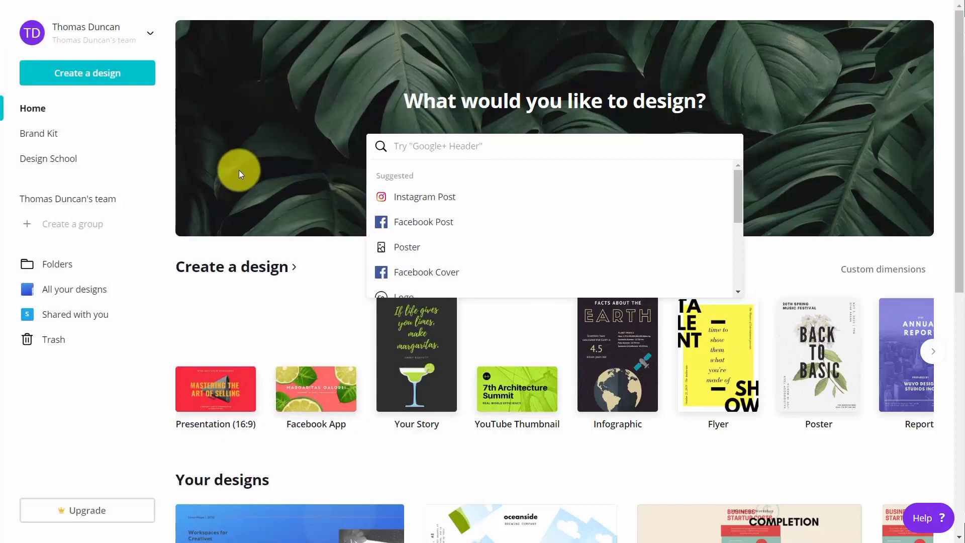
Step: Create a Presentation (16:9) design and apply the Social Media Strategy cover layout from the Pink and White Social Media Strategy Presentation template
{"action": "left_click", "coordinate": [166, 225]}
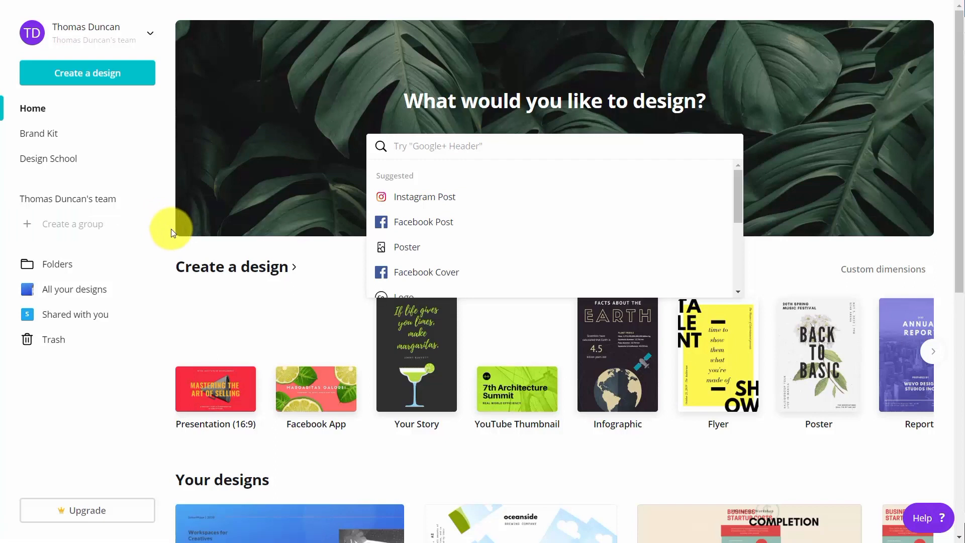
{"action": "left_click", "coordinate": [222, 387]}
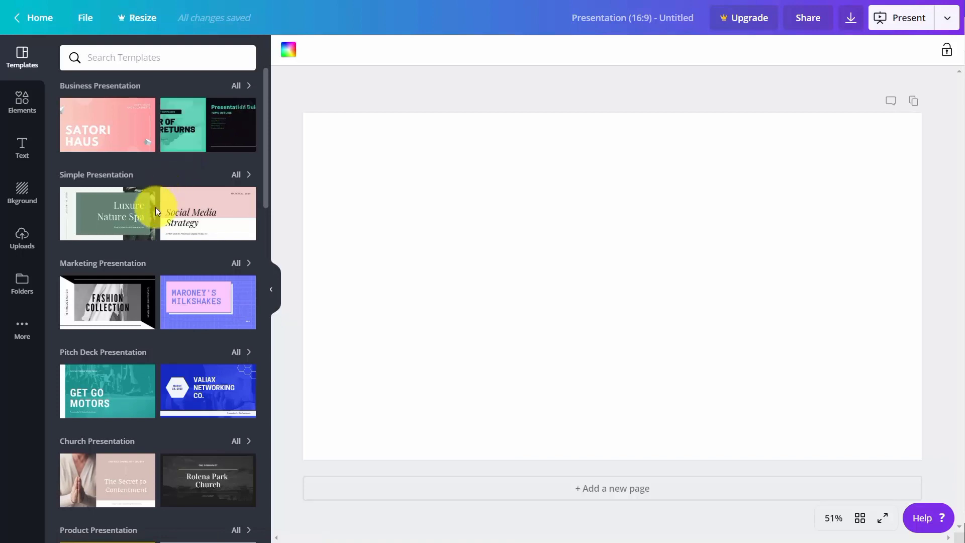
{"action": "left_click", "coordinate": [183, 217]}
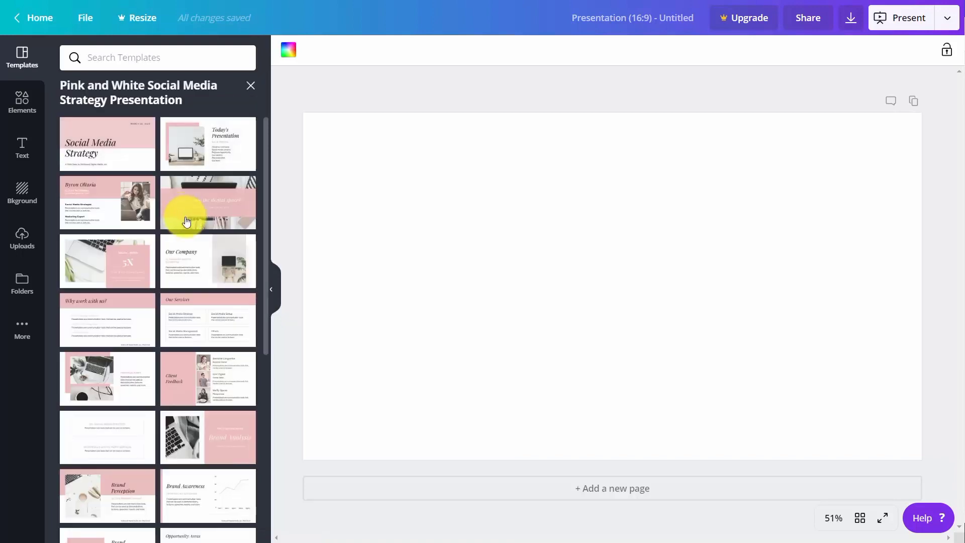
{"action": "left_click", "coordinate": [104, 147]}
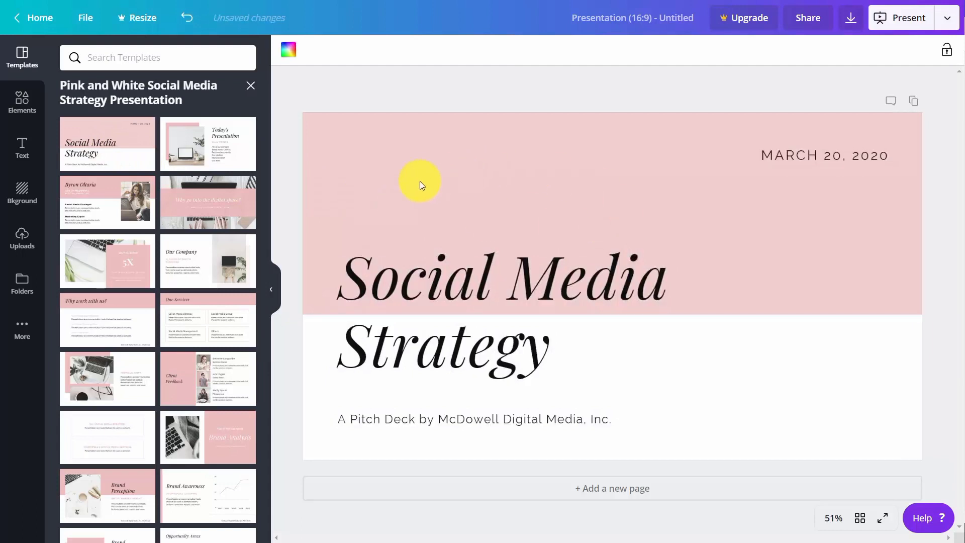
Step: Look through the available elements, text styles, backgrounds, uploaded images and additional Canva apps for the presentation
{"action": "left_click", "coordinate": [28, 111]}
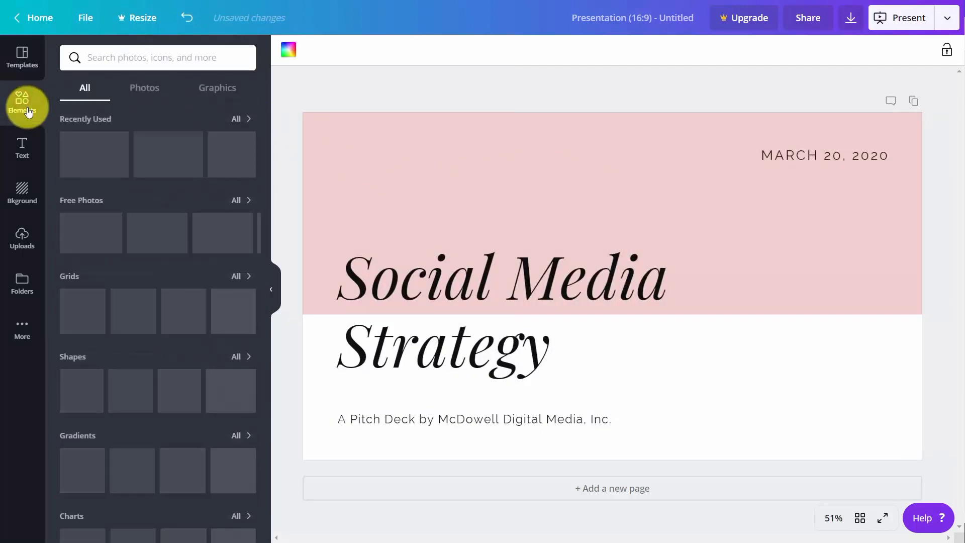
{"action": "left_click", "coordinate": [21, 147]}
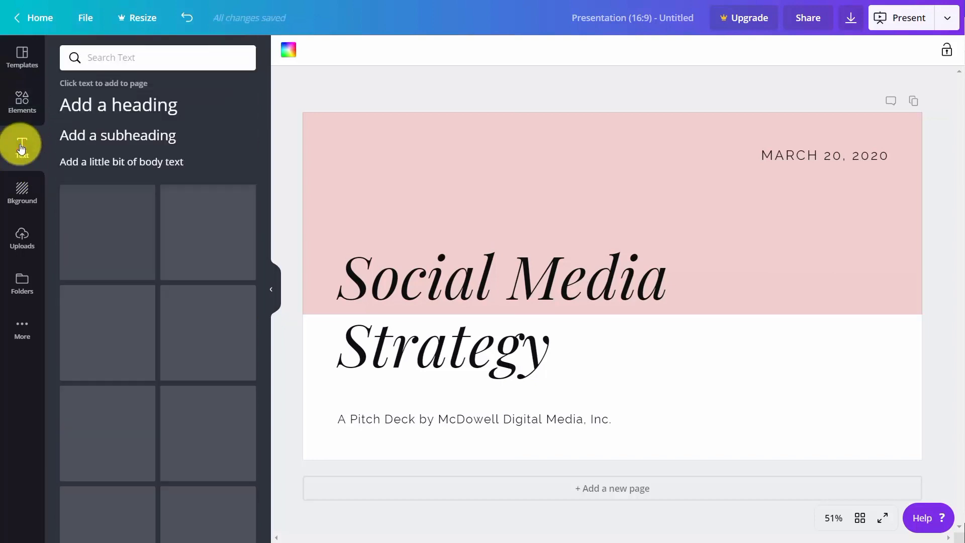
{"action": "left_click", "coordinate": [27, 202]}
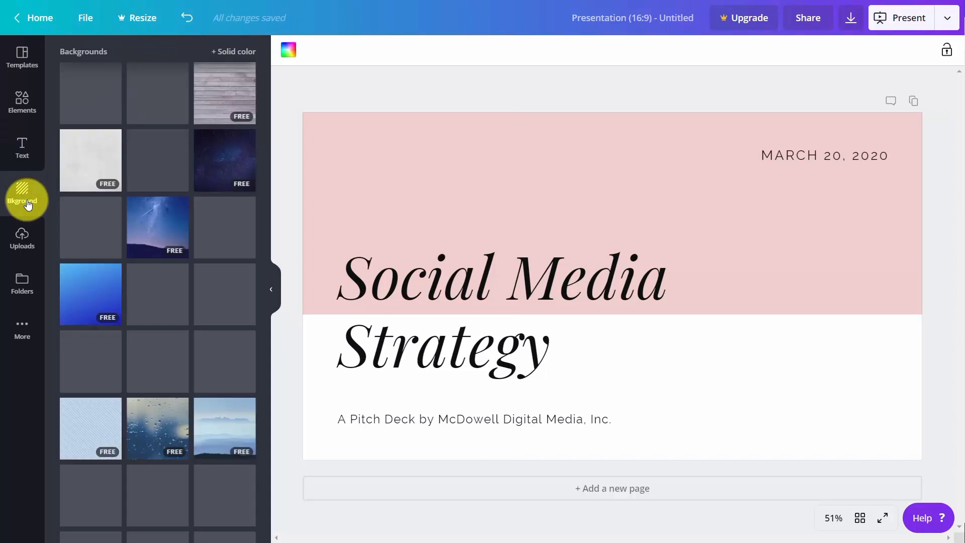
{"action": "left_click", "coordinate": [24, 236]}
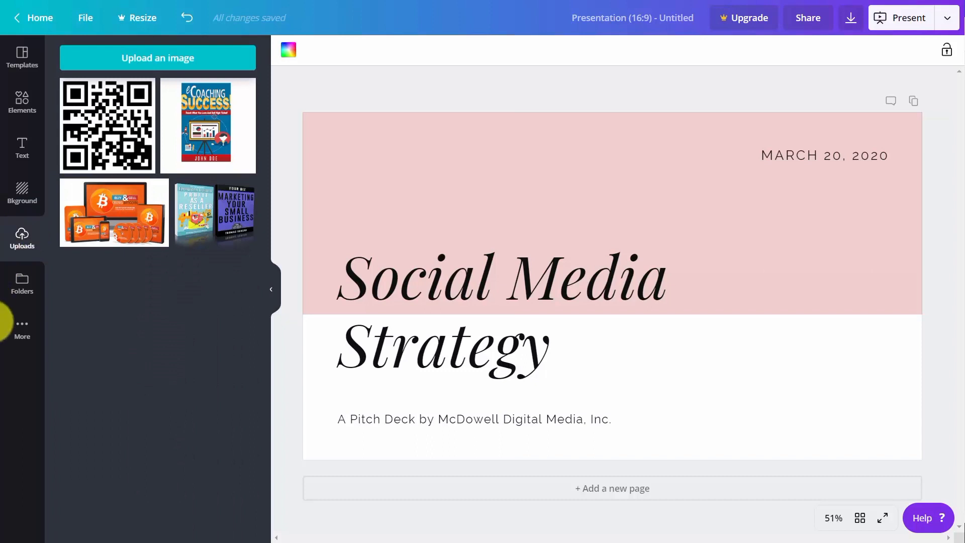
{"action": "left_click", "coordinate": [17, 324]}
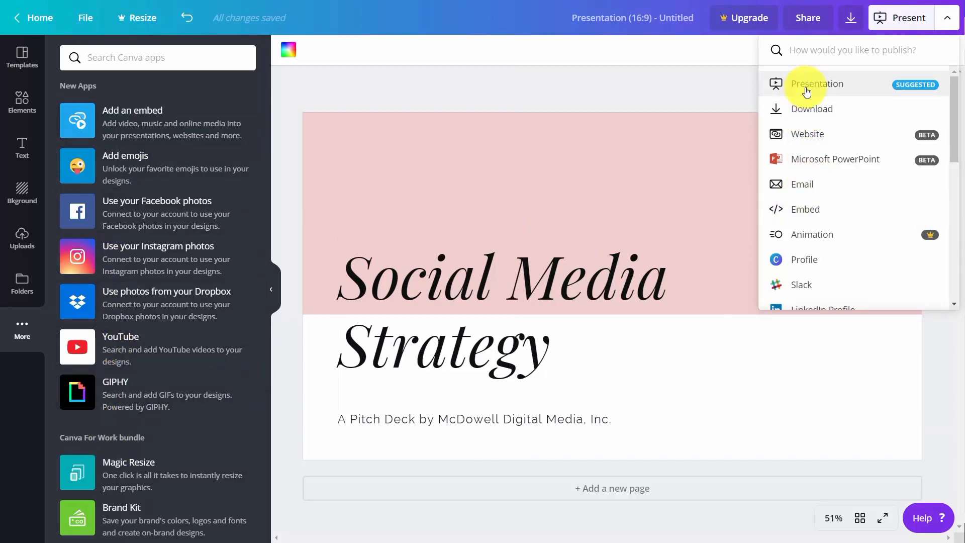
Step: Examine the presentation's publishing options, including the download file types and the Microsoft PowerPoint format
{"action": "left_click", "coordinate": [785, 108]}
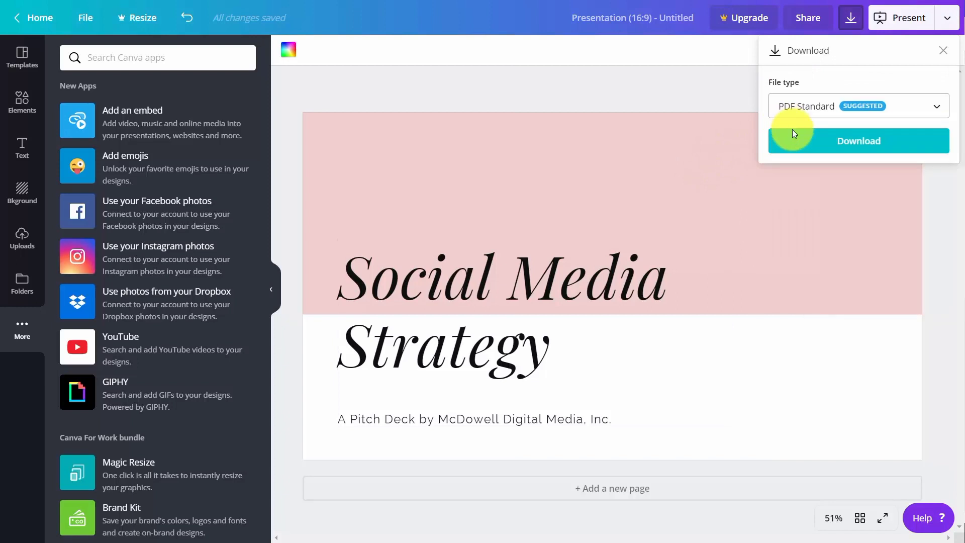
{"action": "left_click", "coordinate": [903, 106]}
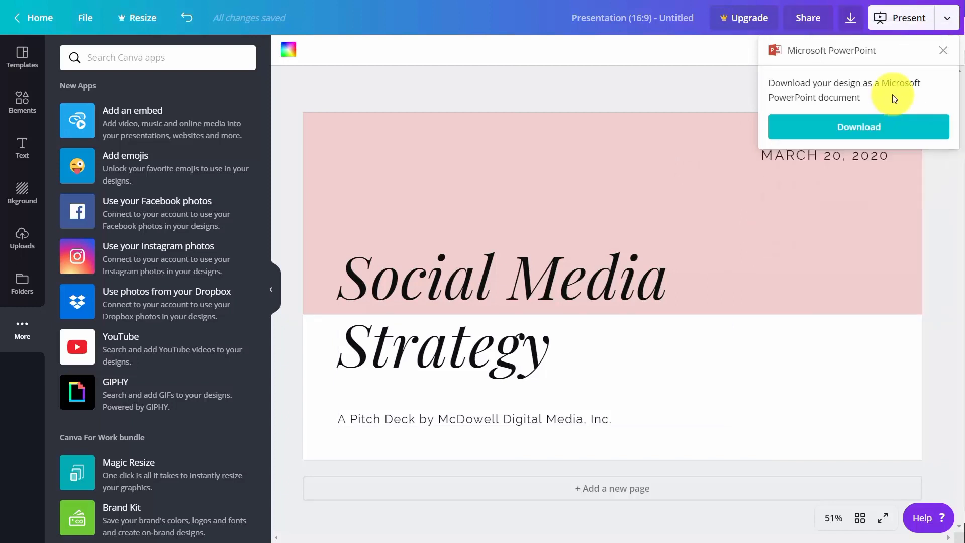